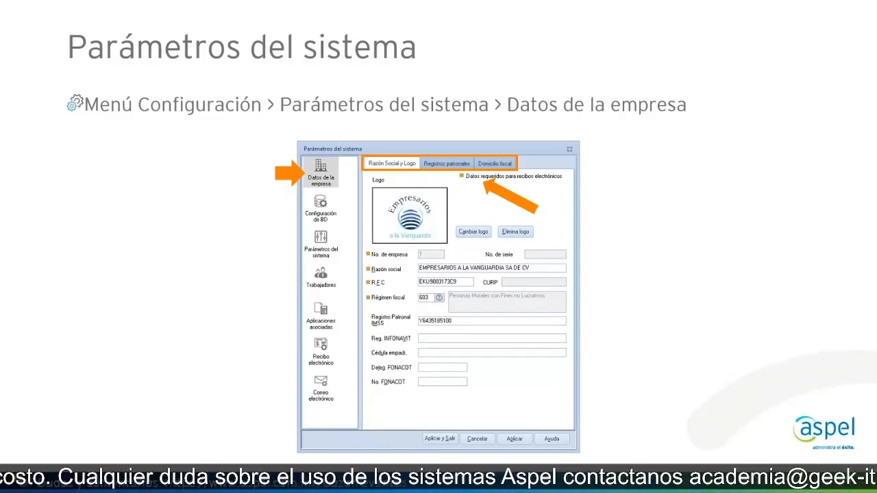
Step: Switch to Aspel-NOI 9.0 and open the company data section of the system parameters
key(ctrl)
key(ctrl)
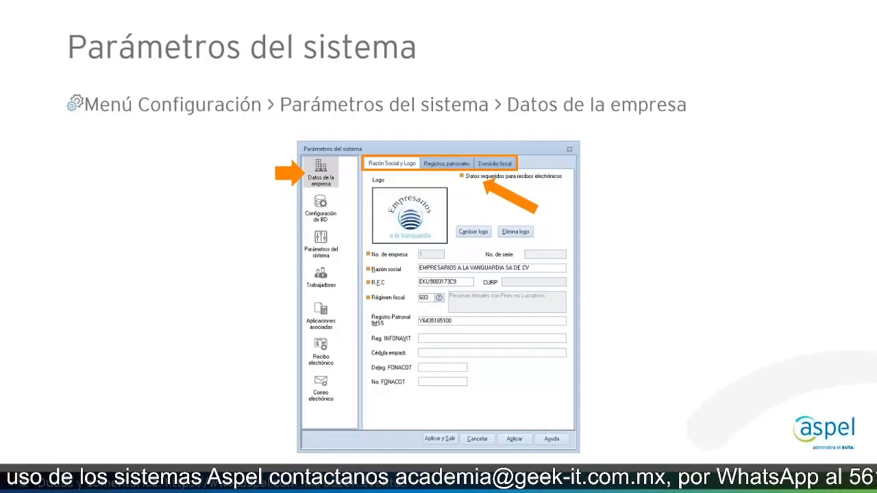
key(alt+Tab)
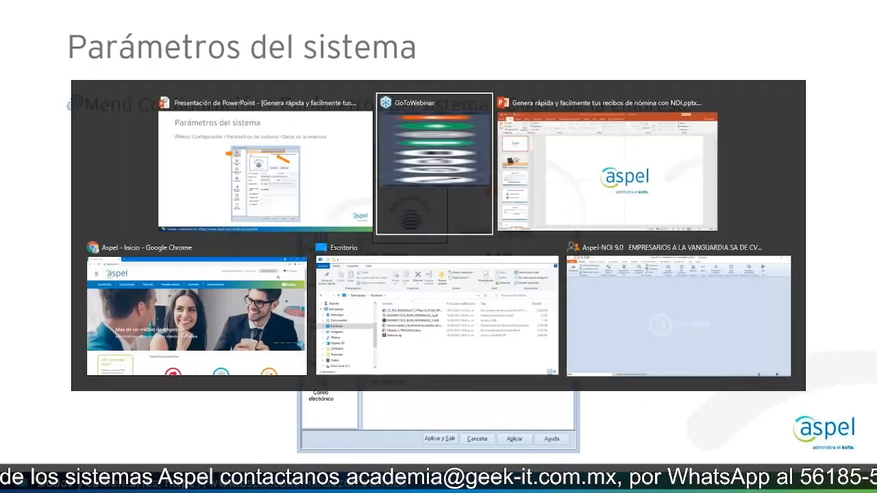
key(alt+Tab)
key(alt+Tab)
key(alt+Tab)
key(alt+Tab)
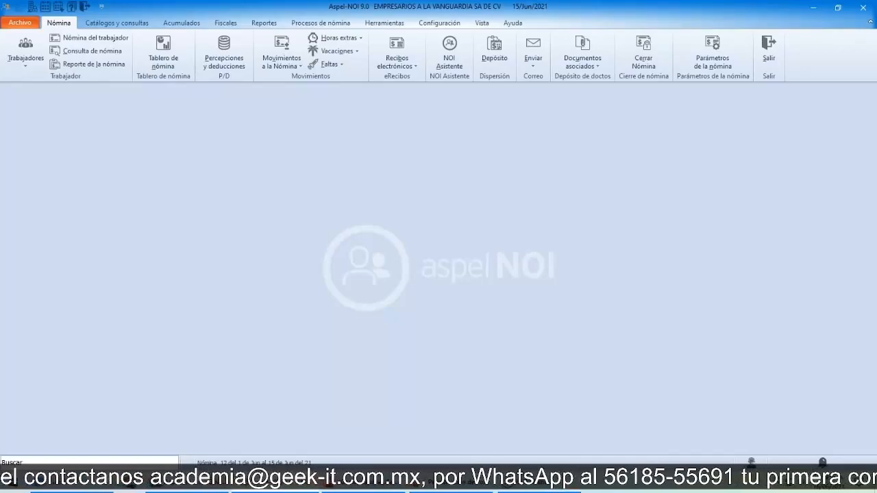
click(438, 24)
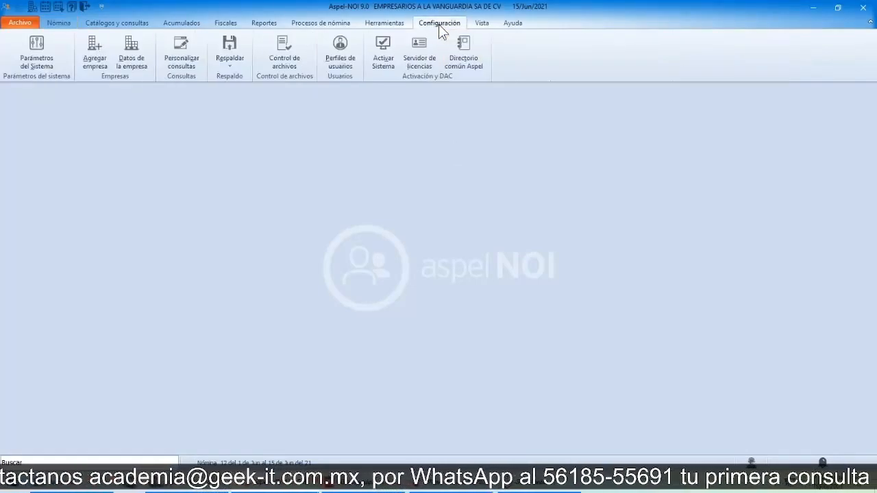
key(ctrl)
click(51, 62)
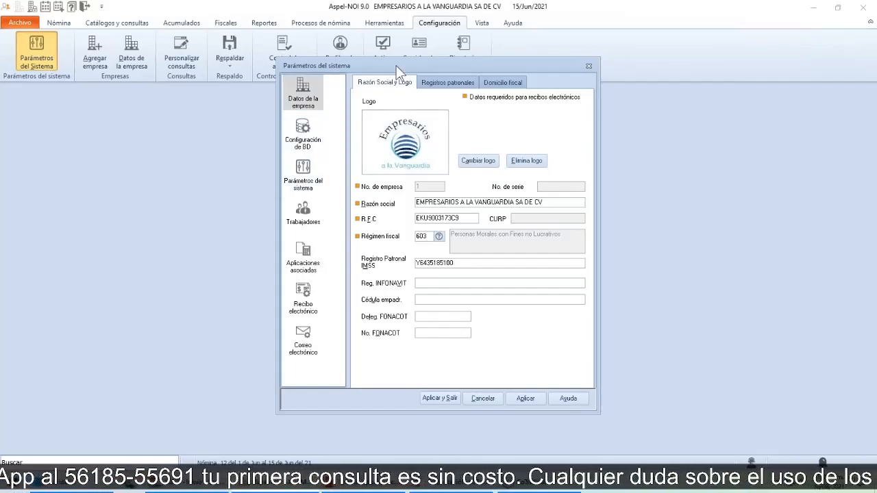
drag(396, 68, 394, 100)
click(311, 140)
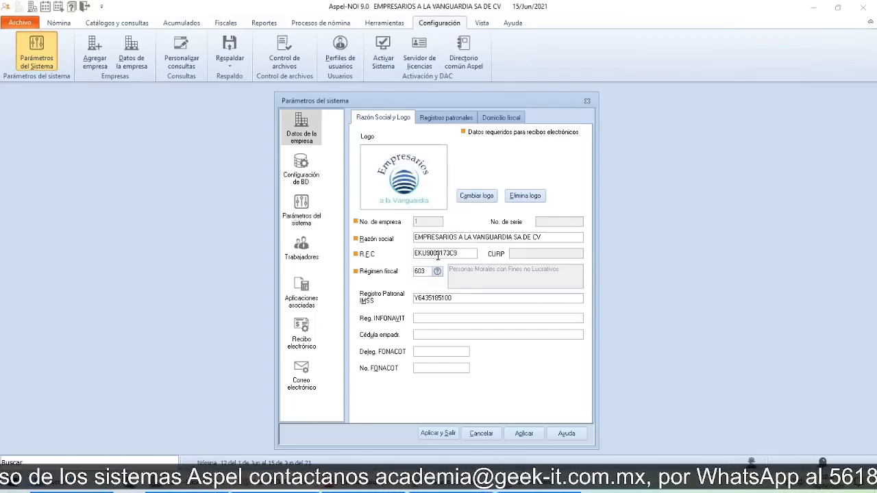
Step: Try inserting a letter A after the first three letters of the company's RFC and remove it again
click(520, 256)
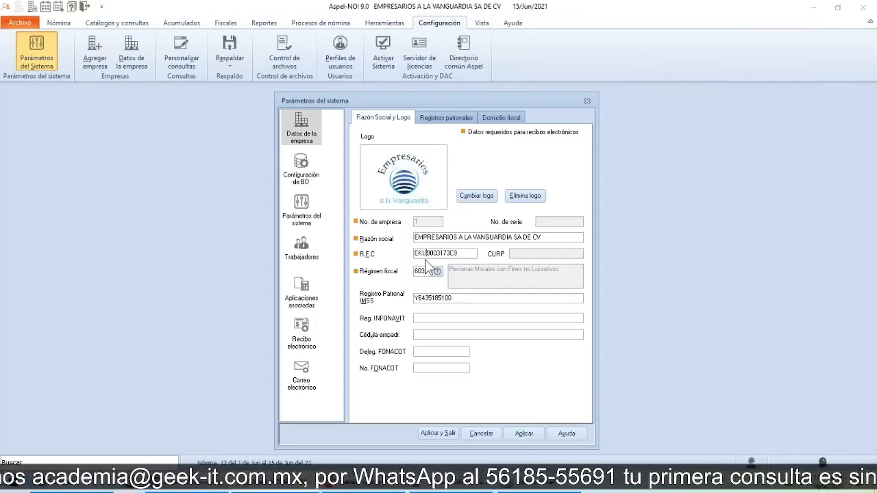
text(A)
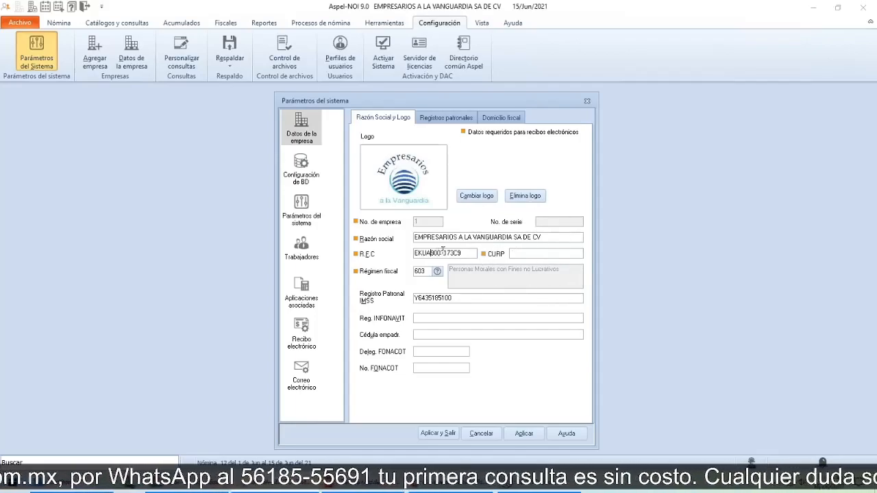
key(BackSpace)
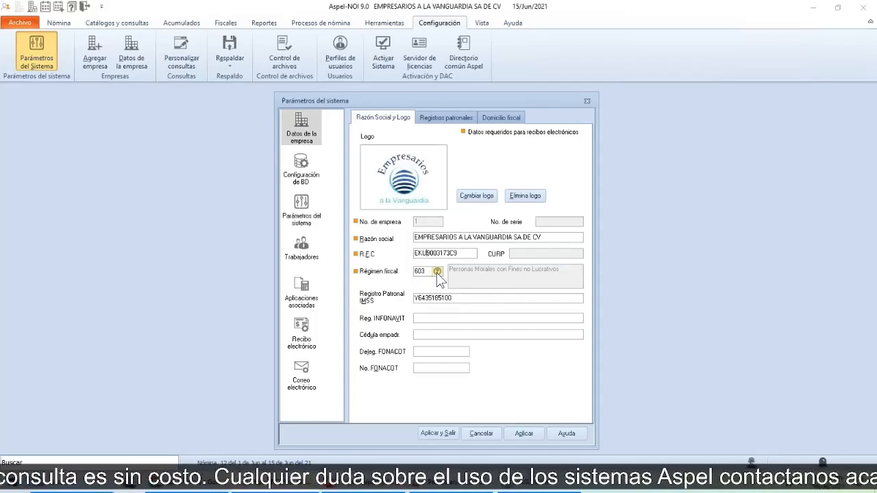
Step: Choose 603 Personas Morales con Fines no Lucrativos as the company's tax regime from the regime catalog
key(ctrl)
key(ctrl)
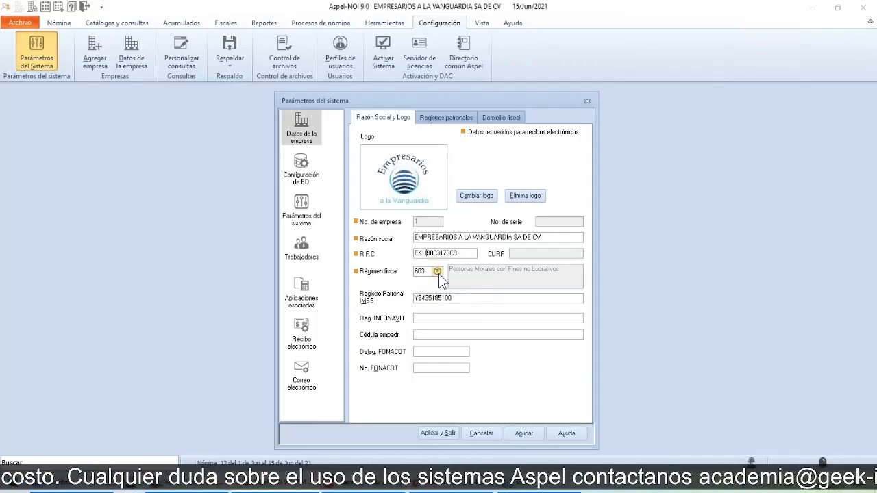
click(437, 271)
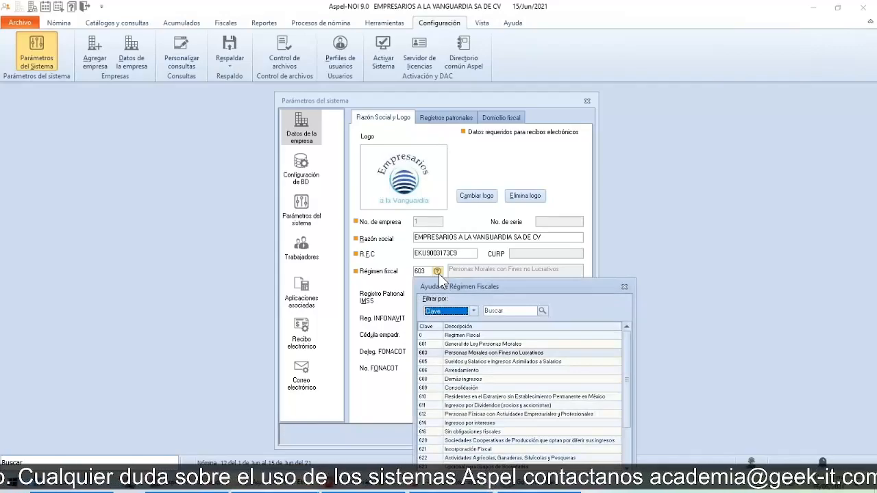
drag(489, 287, 569, 163)
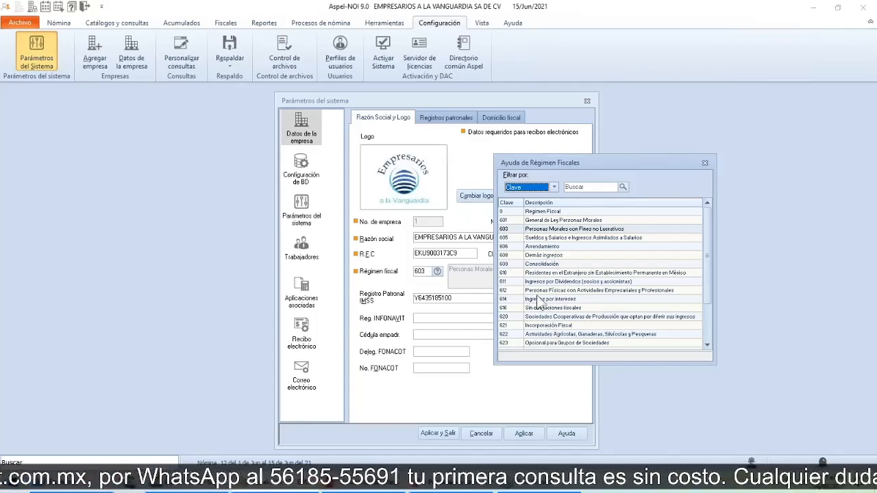
click(540, 230)
double_click(539, 230)
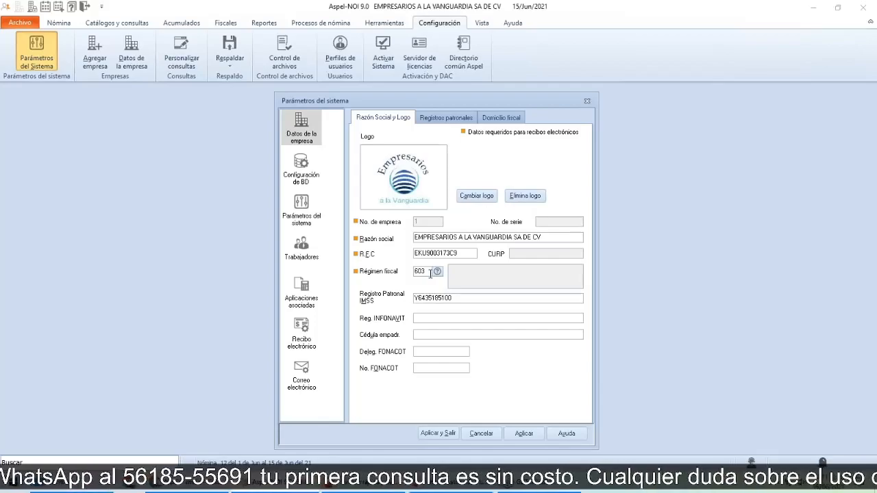
Step: Enable the multiple employer registrations option in the company data and disable it again
click(439, 119)
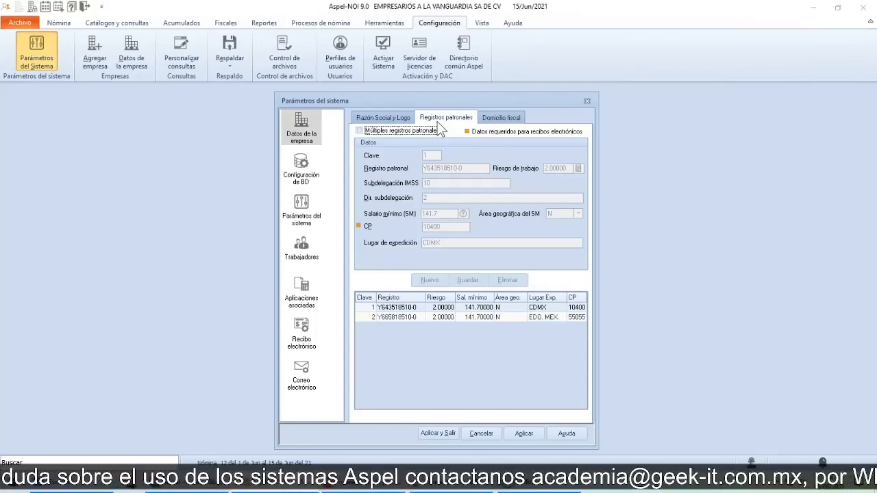
click(382, 133)
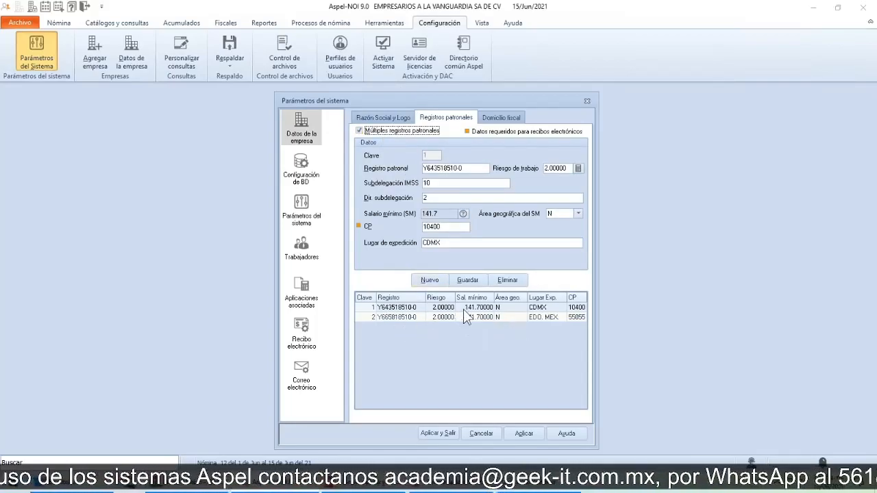
click(363, 132)
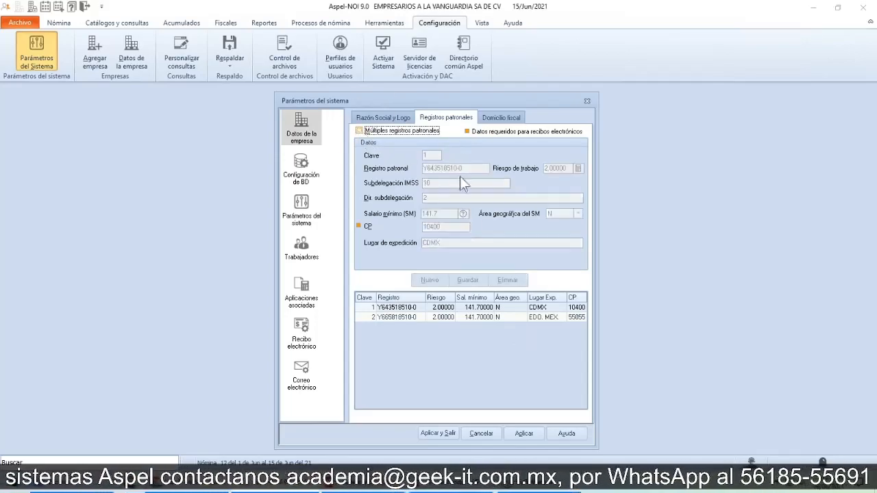
Step: Review the company's IMSS employer registration, the employer registrations' postal code field and the postal code in the fiscal address
click(390, 121)
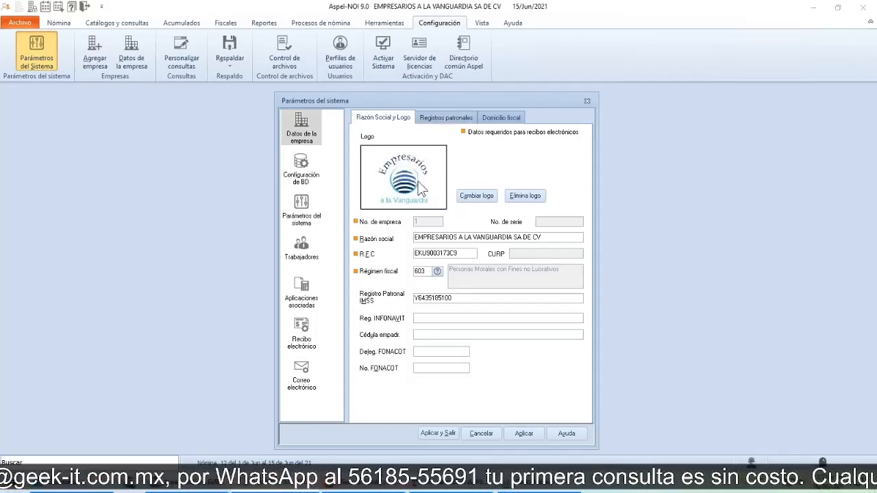
drag(457, 297, 410, 298)
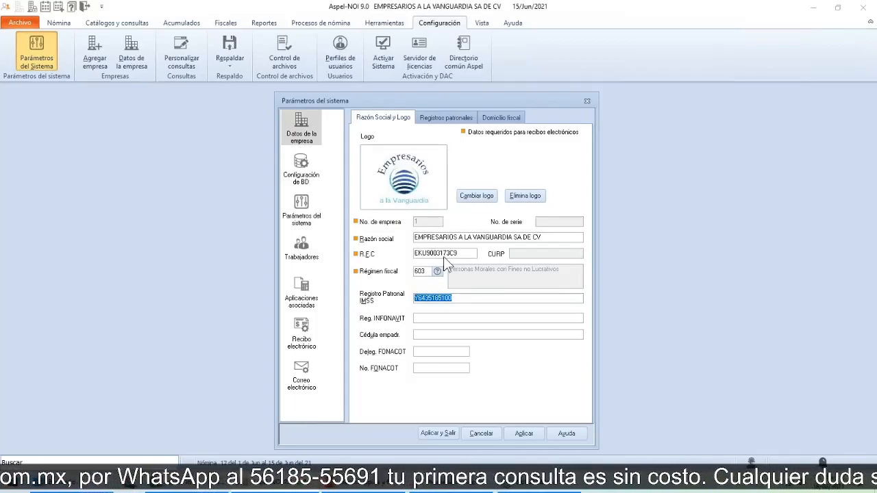
click(446, 118)
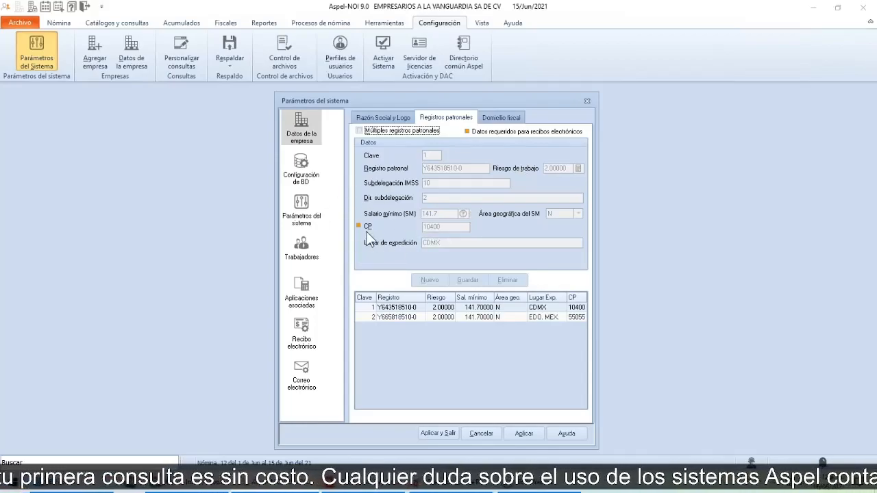
click(499, 123)
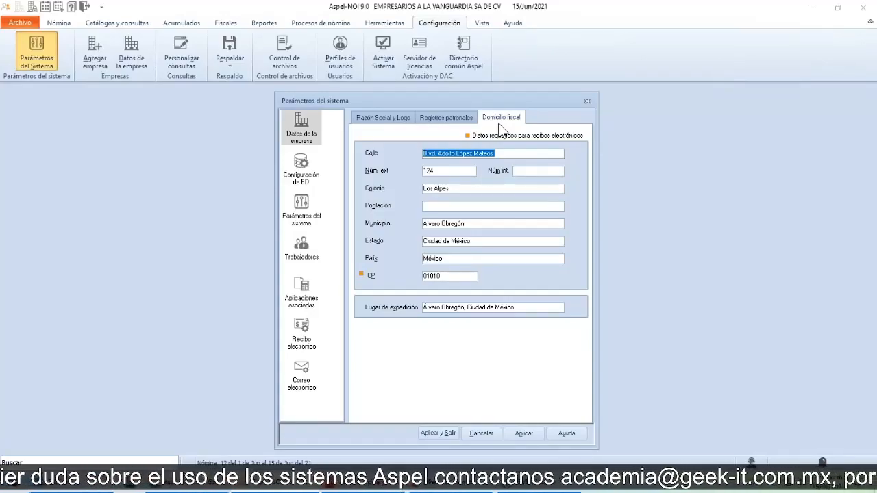
click(368, 279)
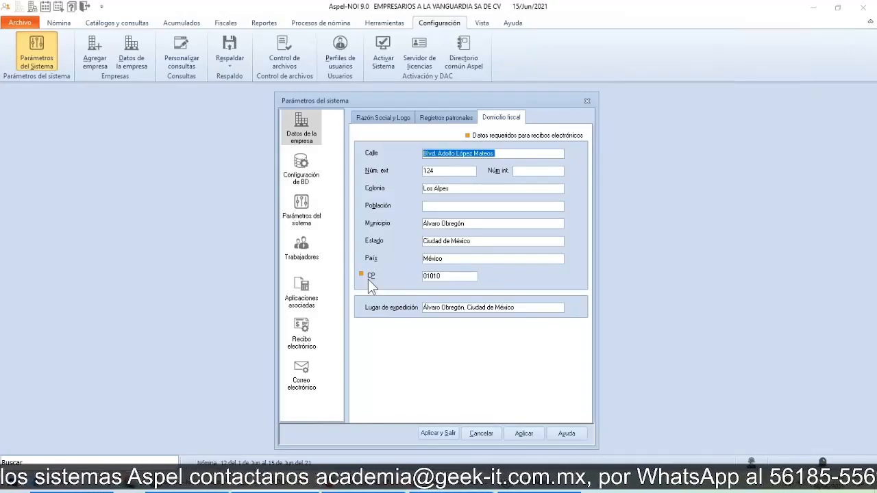
click(307, 152)
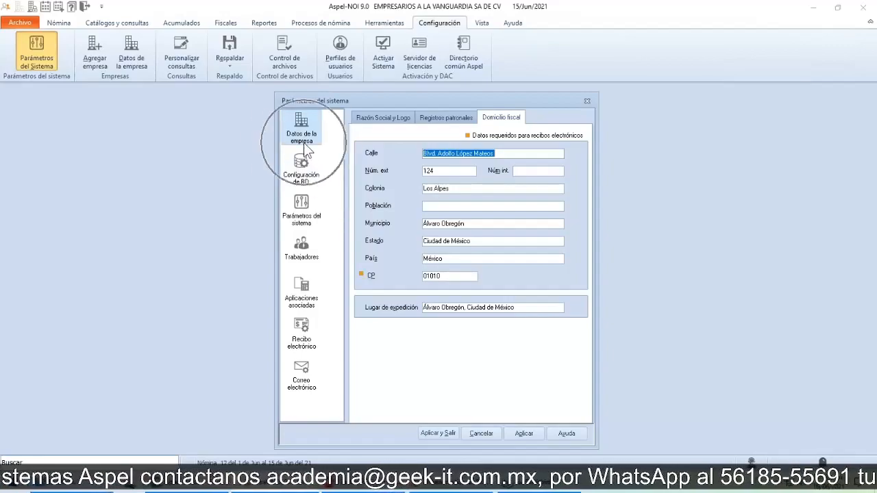
Step: Switch back to the PowerPoint presentation and advance to the system parameters slide on perceptions and deductions
key(alt+Tab)
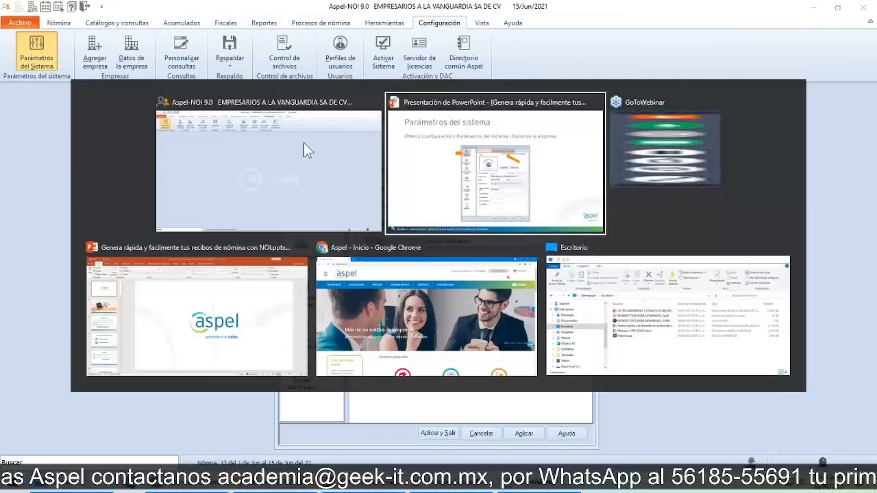
key(Right)
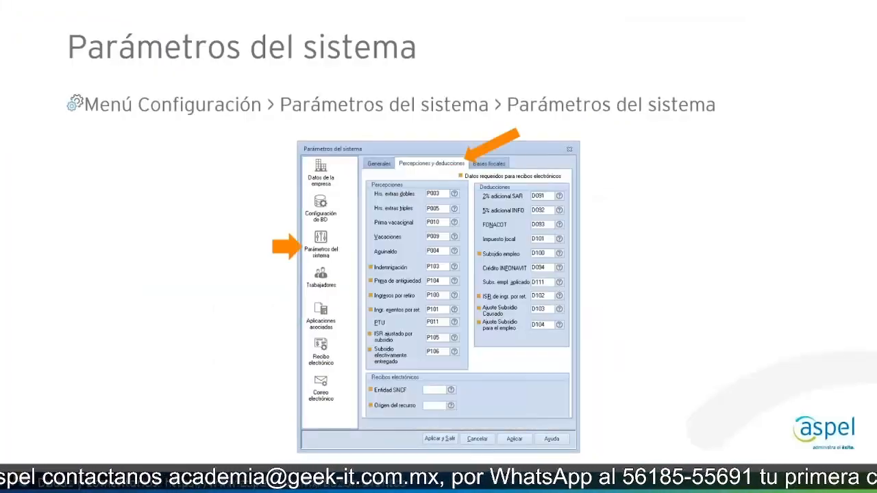
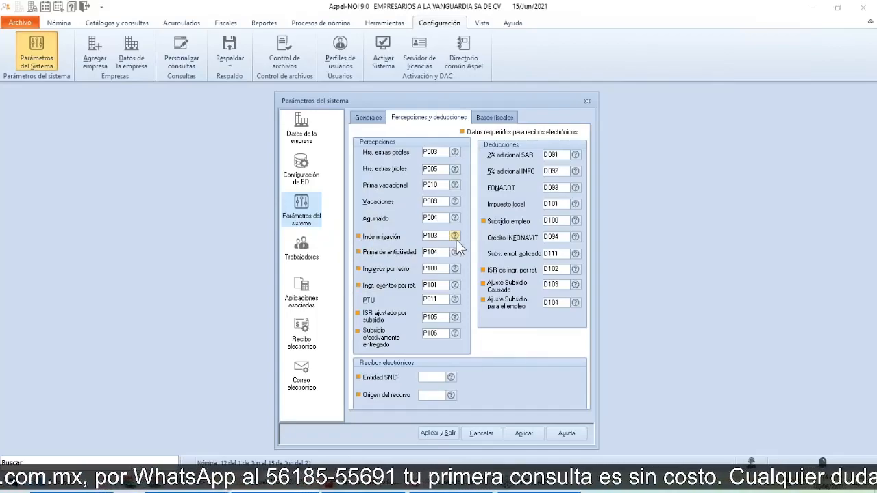
Step: Examine the perceptions and deductions catalog for the Indemnización parameter, along with the other perception and deduction keys required for electronic receipts
click(455, 237)
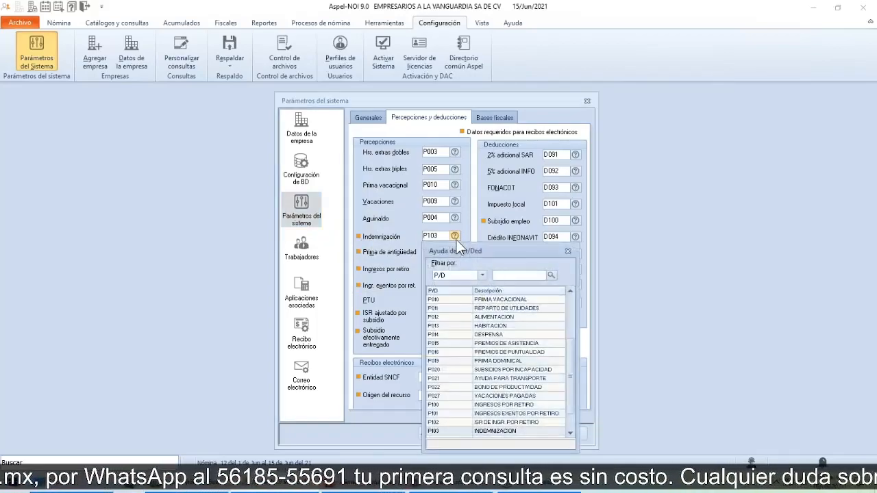
drag(482, 250, 620, 201)
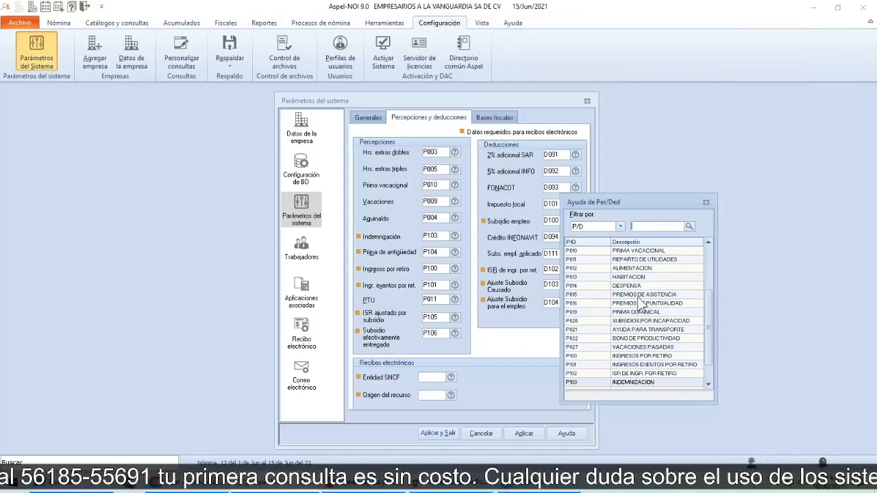
scroll(640, 304, down, 1)
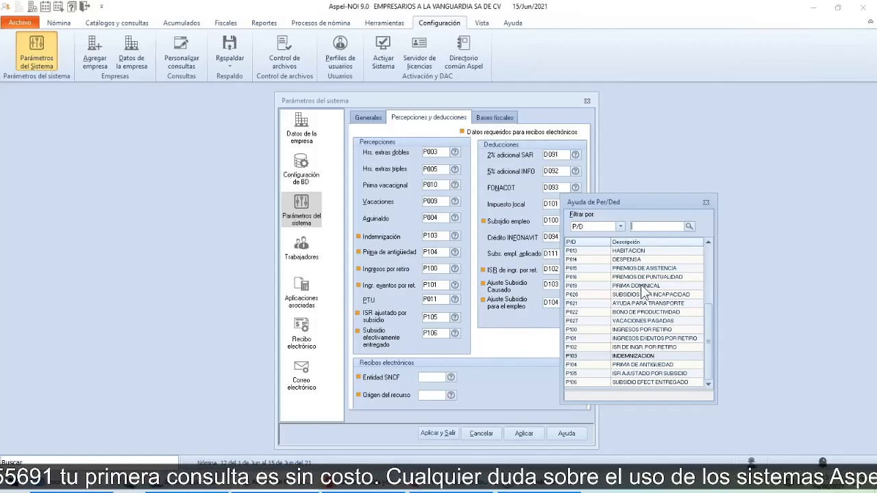
click(706, 203)
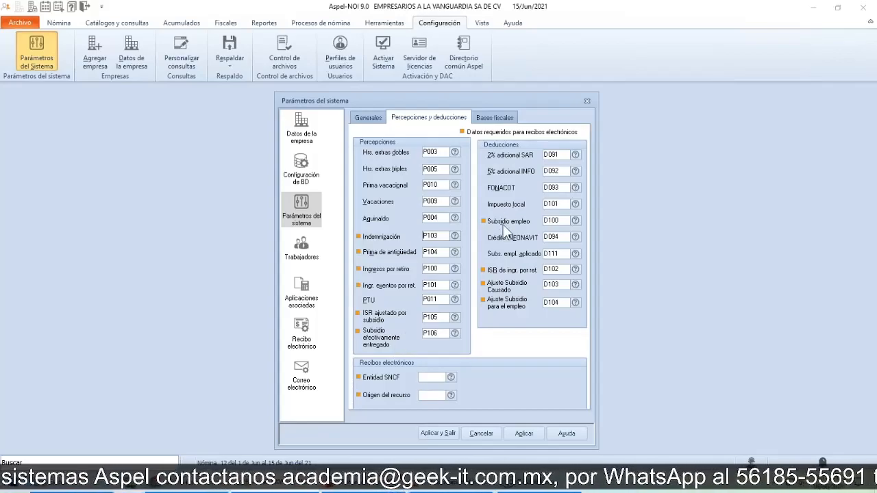
key(ctrl)
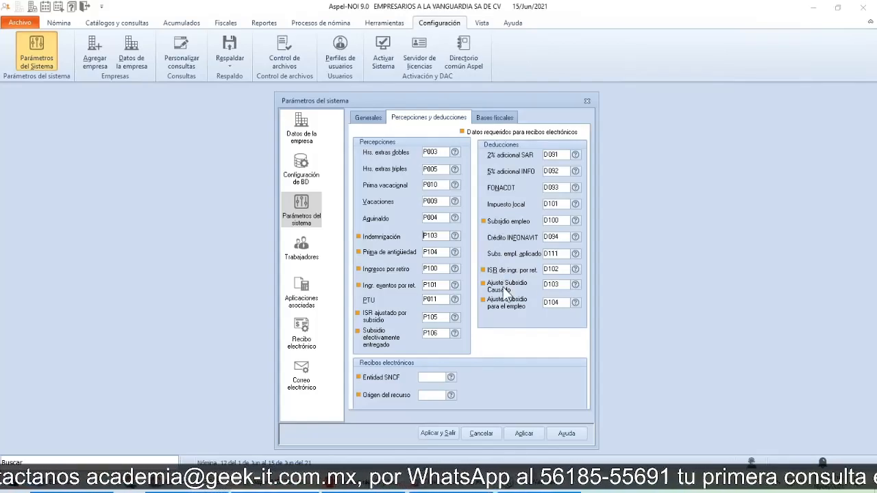
key(ctrl)
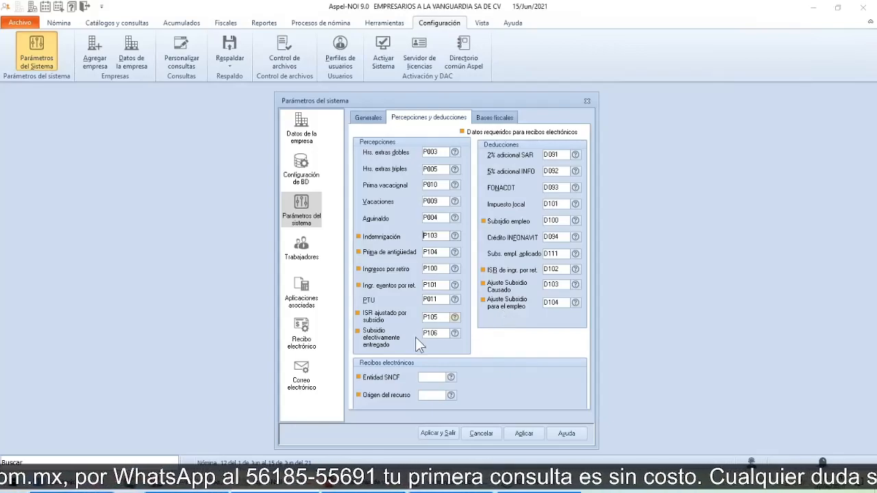
Step: Examine the help catalogs of the Entidad SNCF and Origen del recurso fields for electronic receipts, without choosing an entry
click(376, 371)
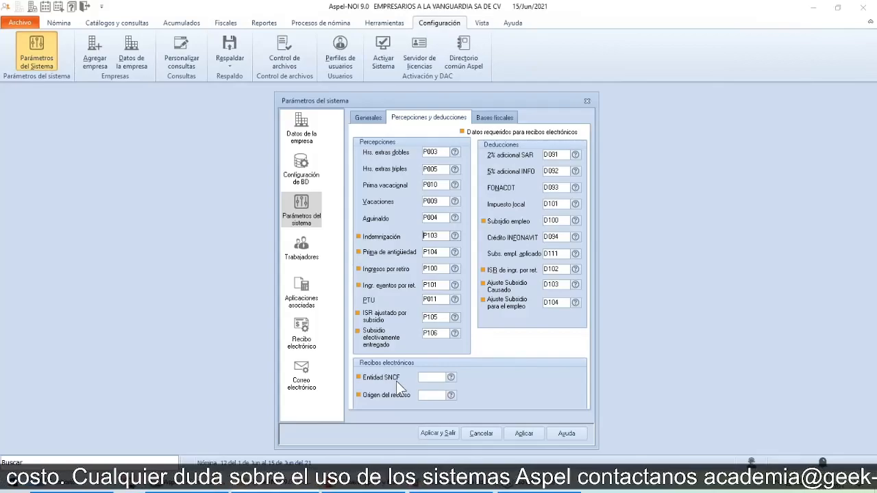
mouse_move(453, 383)
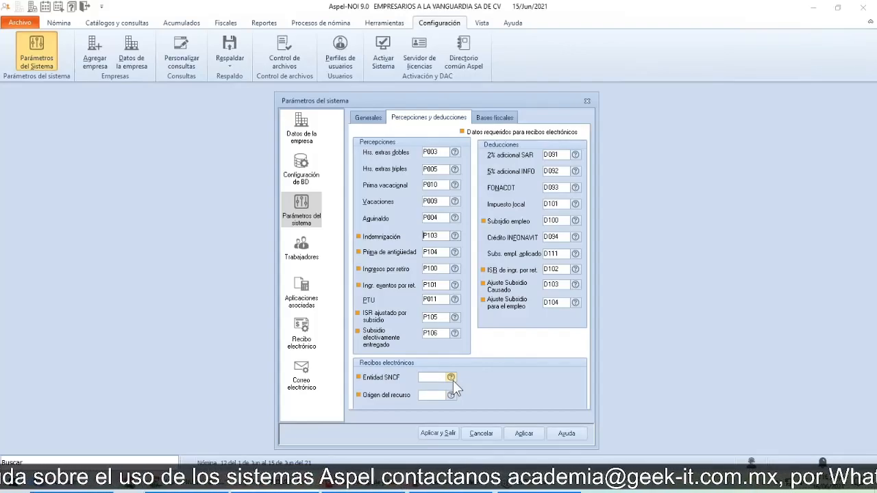
click(453, 380)
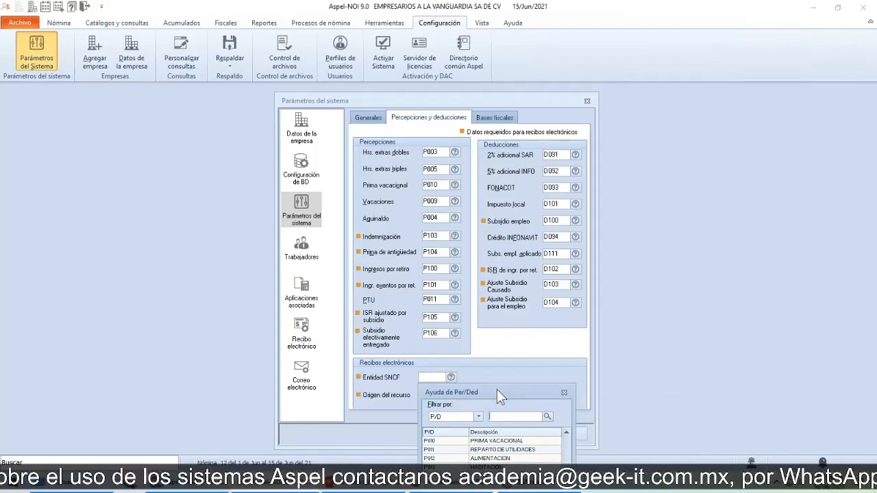
drag(498, 448, 568, 215)
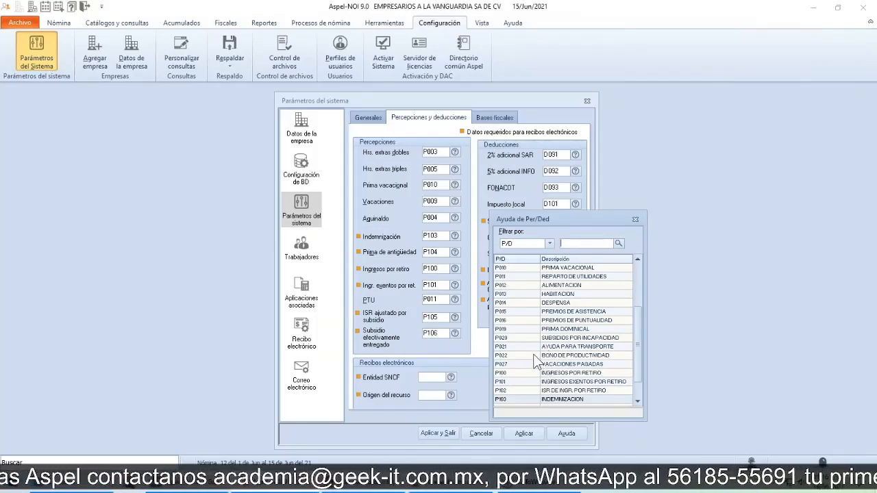
click(636, 219)
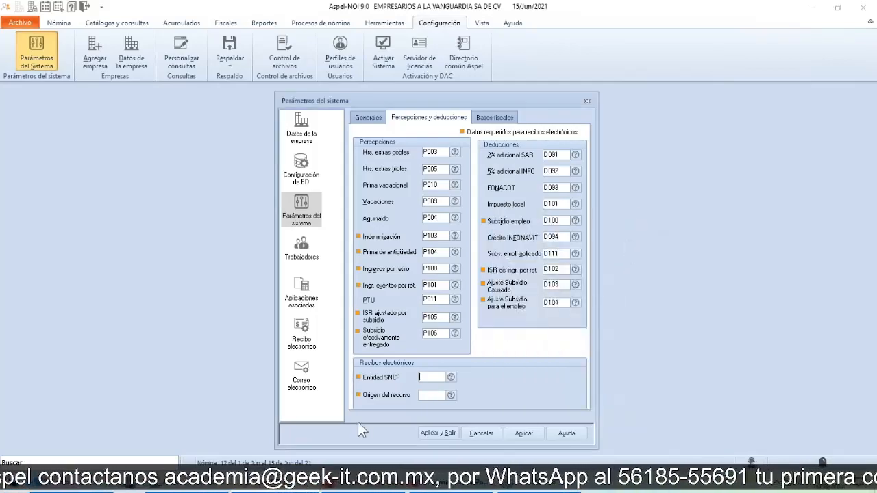
click(450, 396)
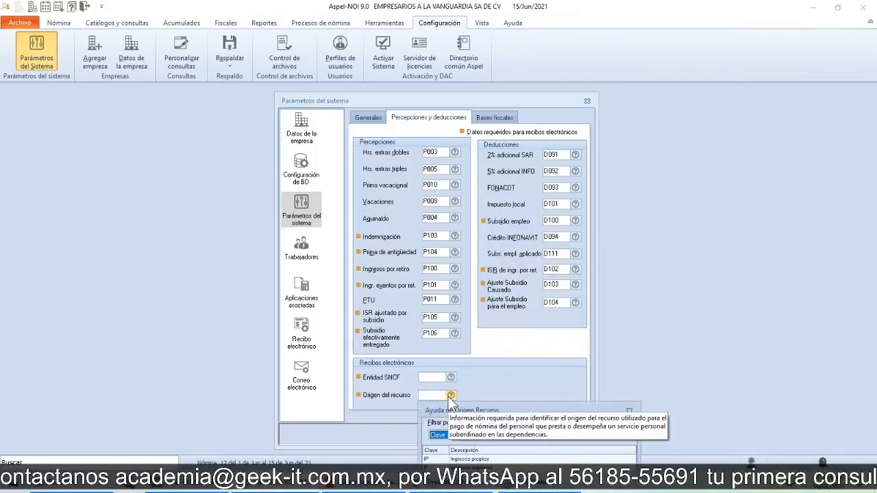
drag(514, 412, 586, 232)
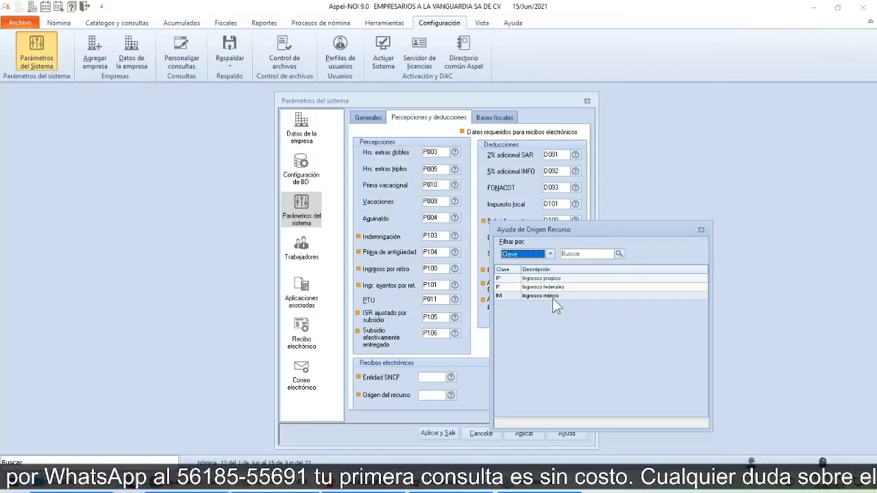
click(702, 230)
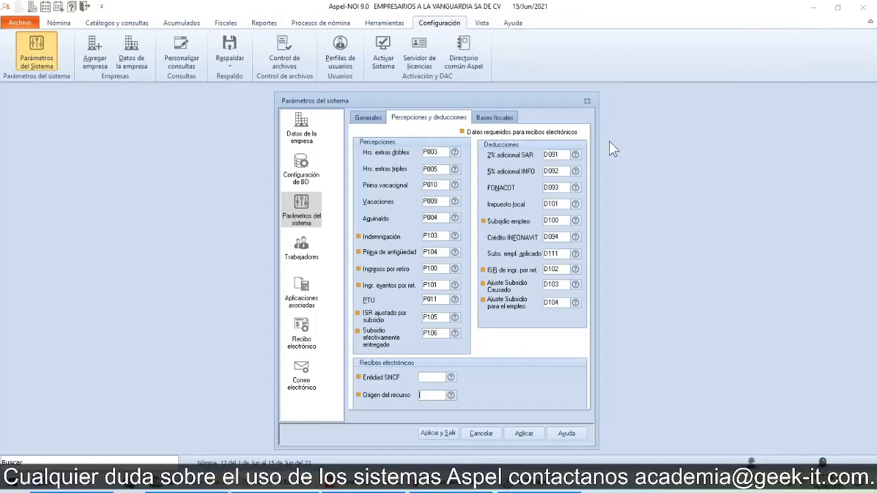
Step: Close the system parameters and advance the PowerPoint presentation to the slide on the electronic receipt parameters
click(587, 101)
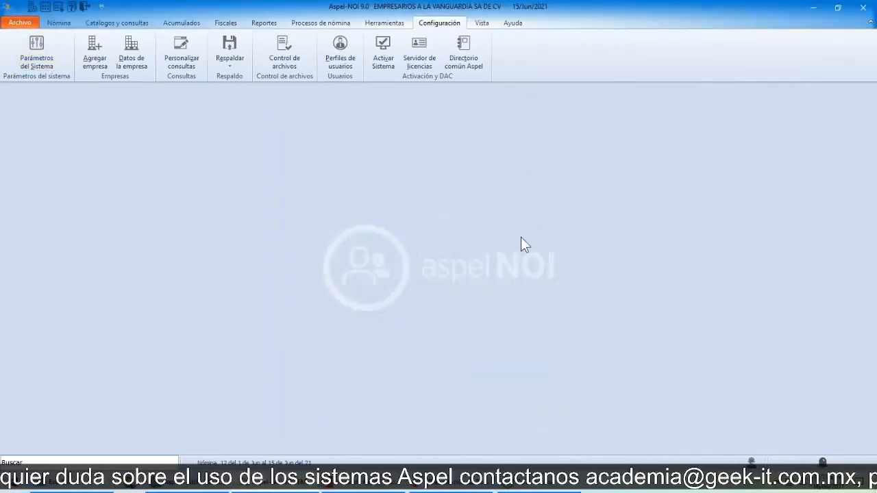
key(alt+Tab)
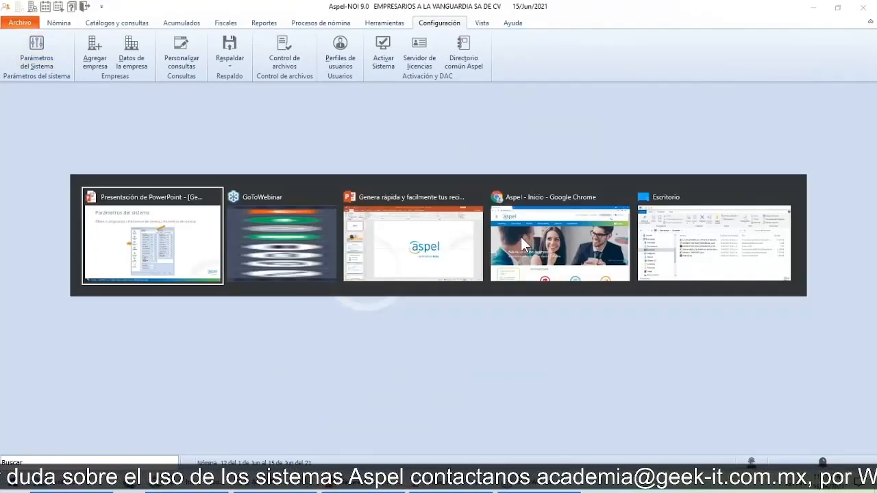
key(alt+Tab)
key(alt+shift+Tab)
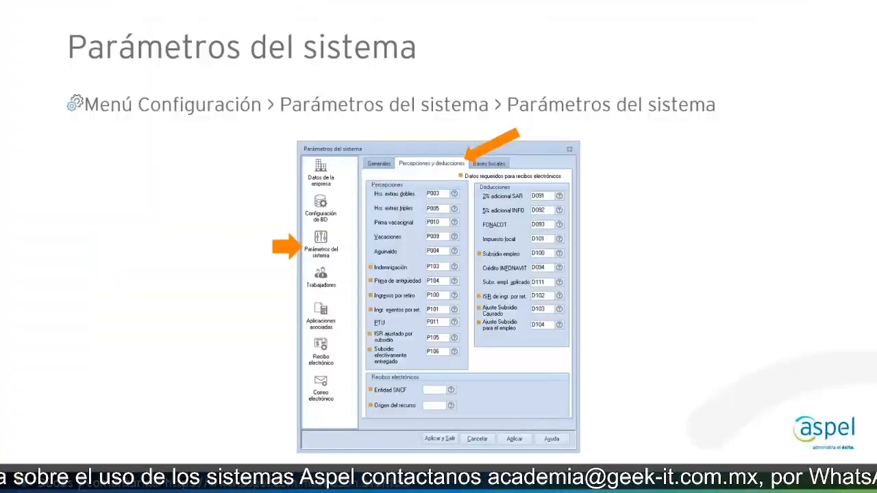
key(Right)
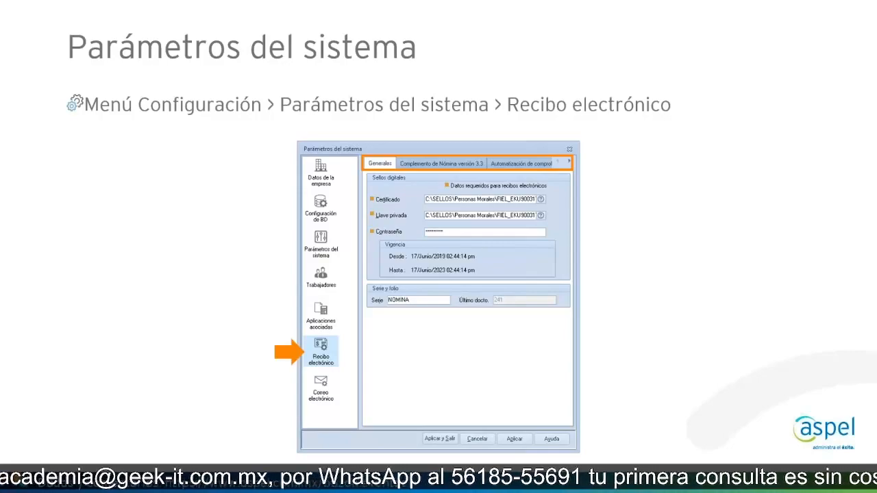
Step: Switch back to Aspel-NOI and open the electronic receipt section of the system parameters
key(alt+Tab)
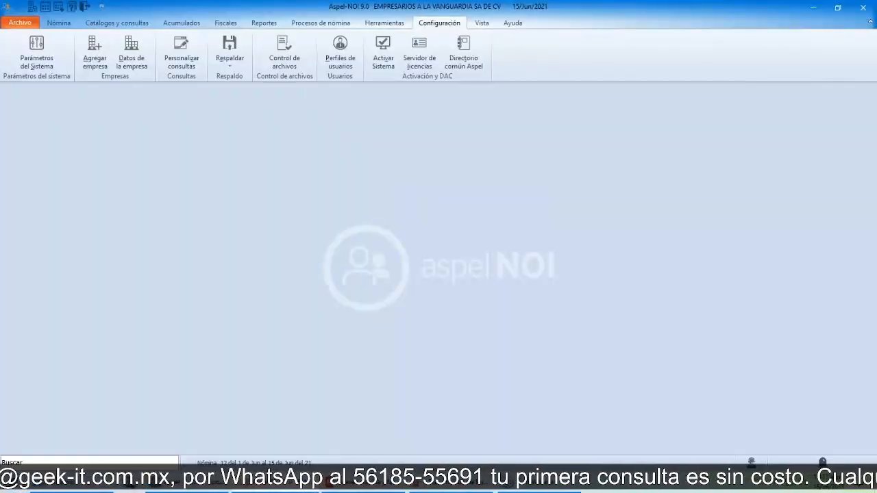
click(29, 48)
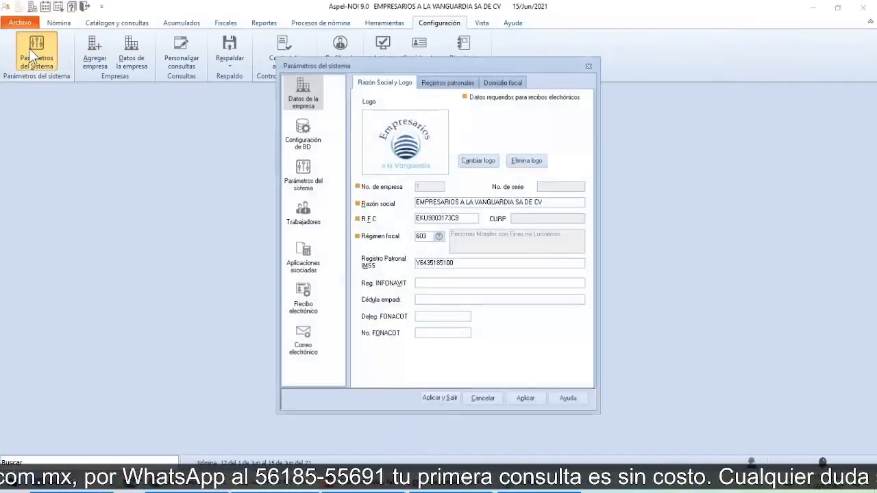
click(315, 314)
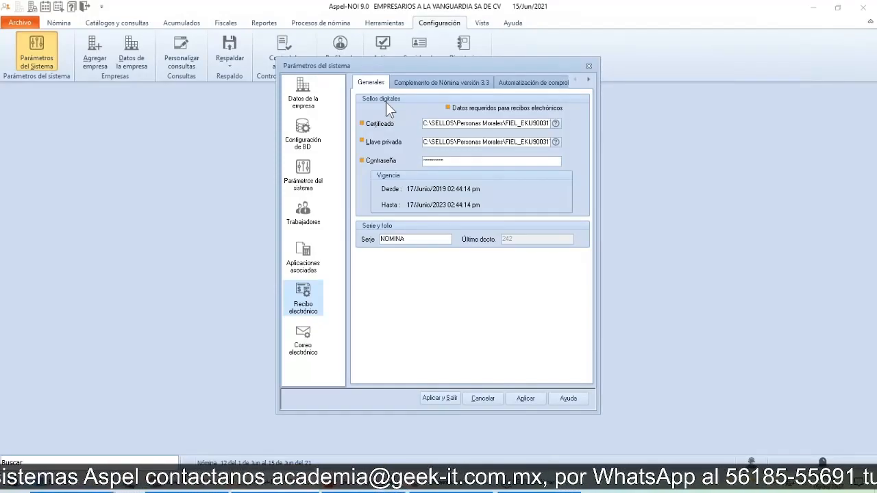
Step: Review the end of the digital seal's certificate path and the .cer file in its folder, and cancel the file selection
click(511, 123)
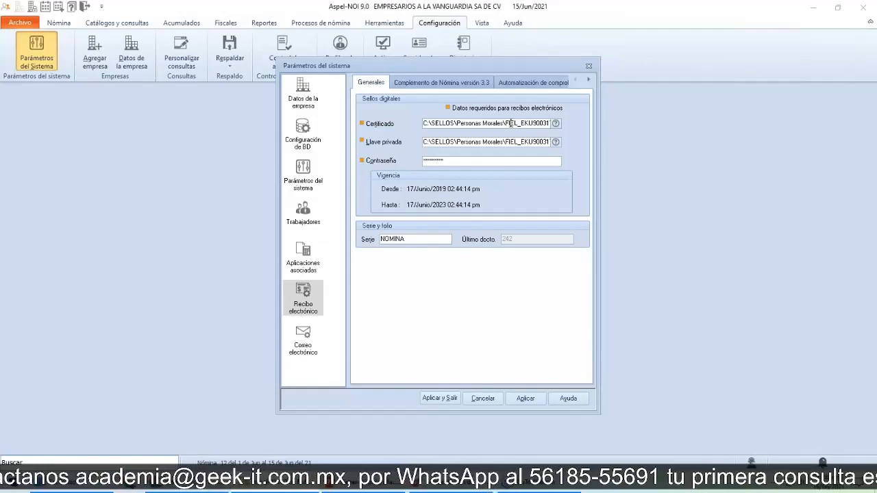
key(End)
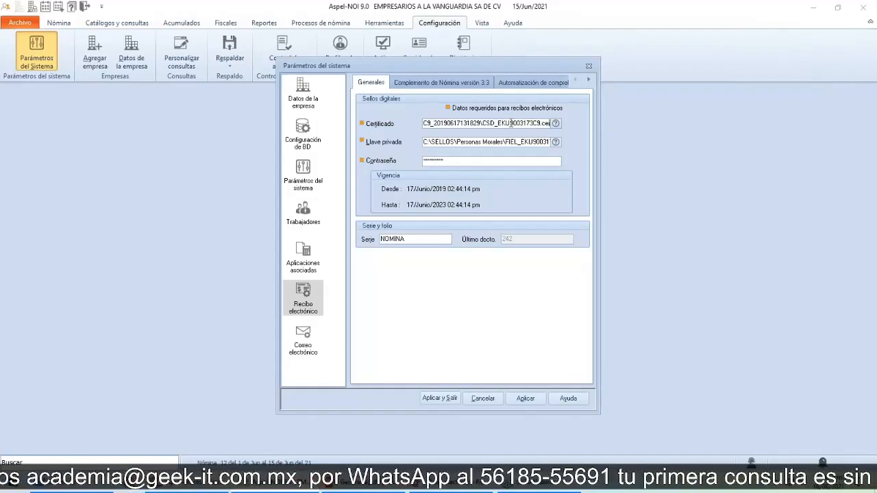
mouse_move(493, 128)
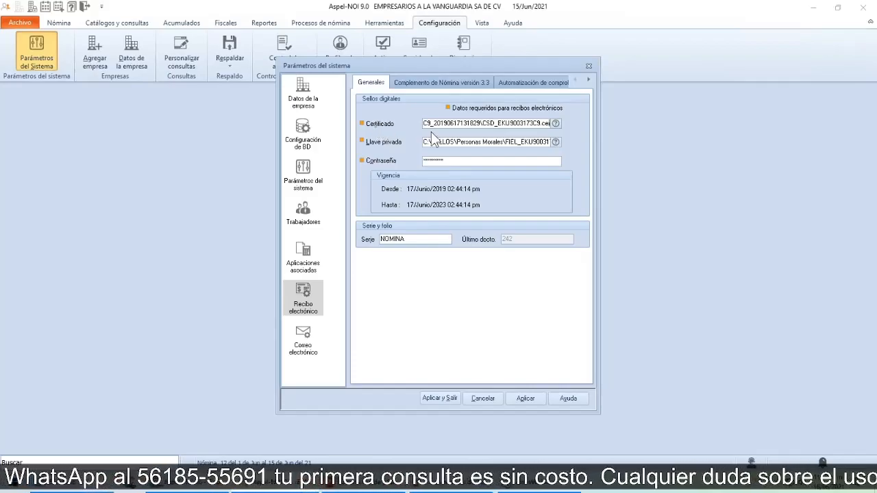
mouse_move(557, 126)
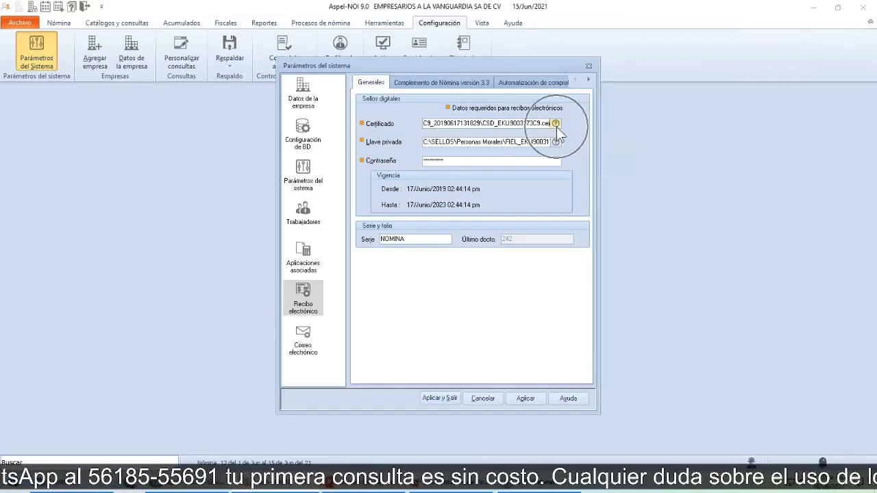
click(556, 126)
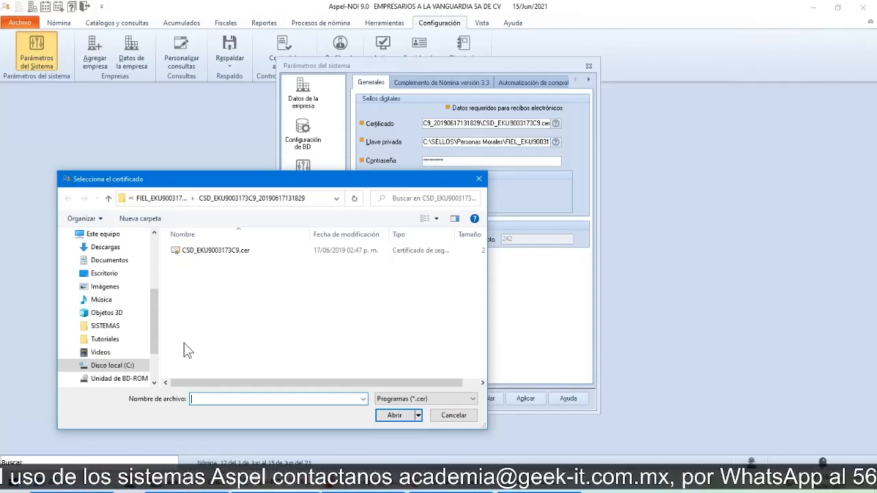
click(121, 369)
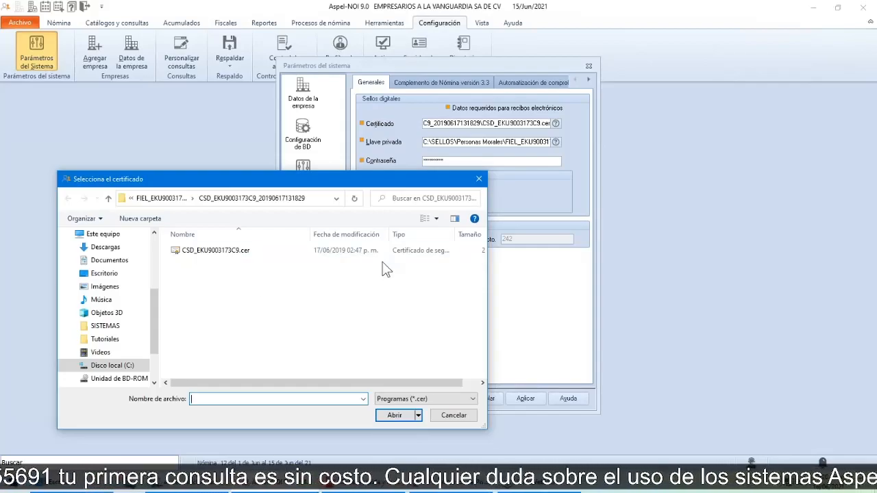
click(479, 180)
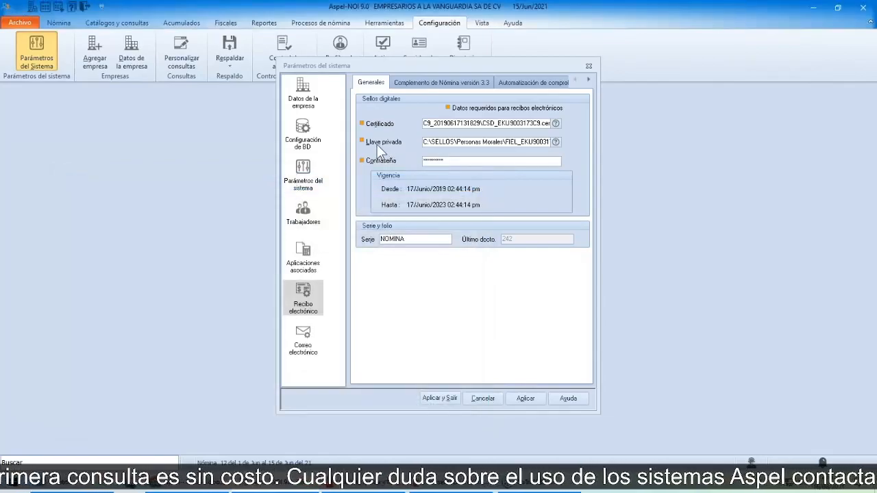
Step: Review the .key file for the digital seal's private key, cancel the file selection, and check the receipt series field
click(555, 142)
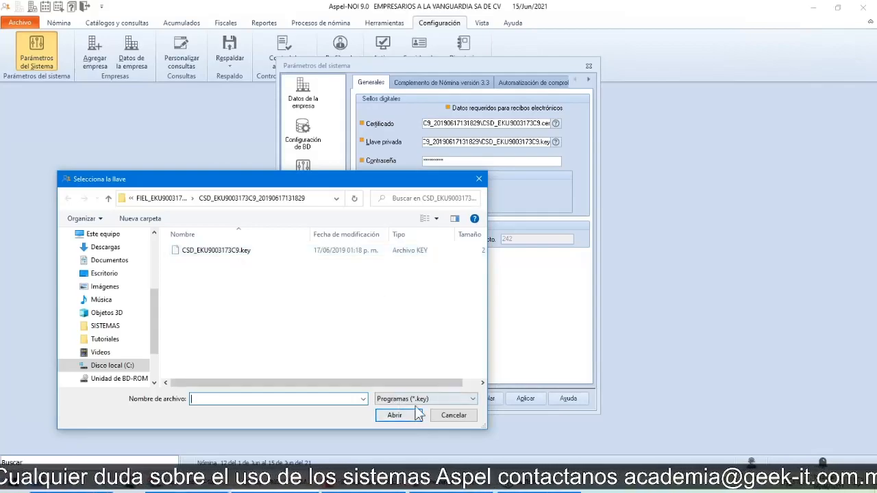
key(ctrl)
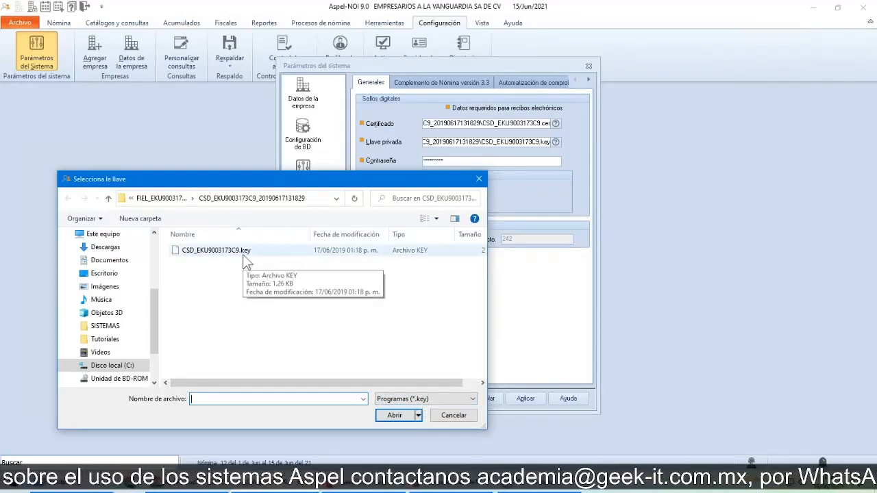
click(479, 180)
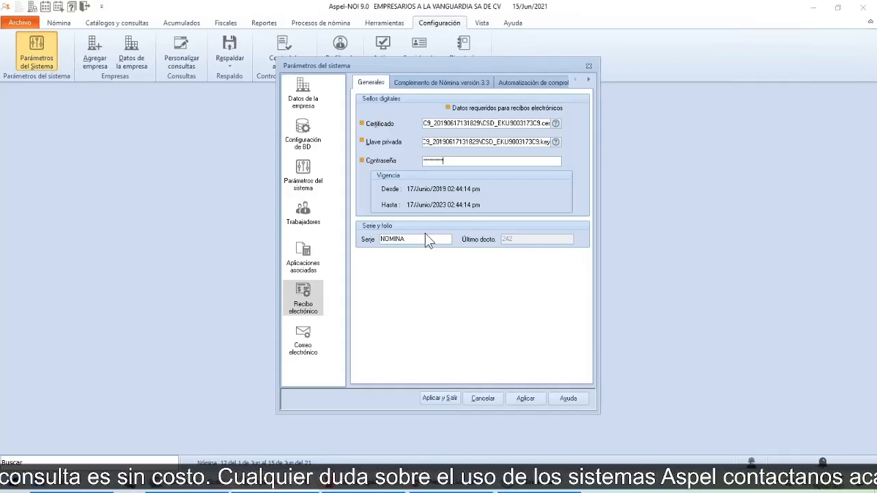
click(385, 250)
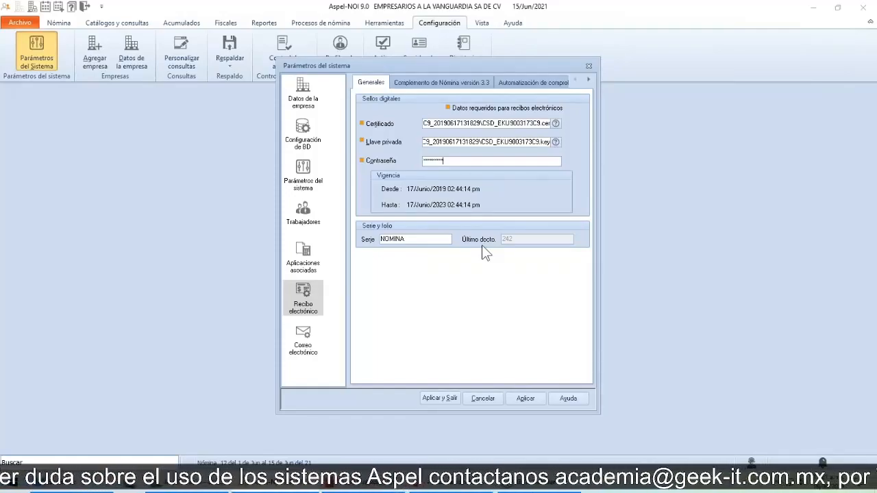
Step: Open the Complemento de Nómina versión 3.3 settings and review the end of the Timbrado format path for issuing electronic receipts
click(432, 86)
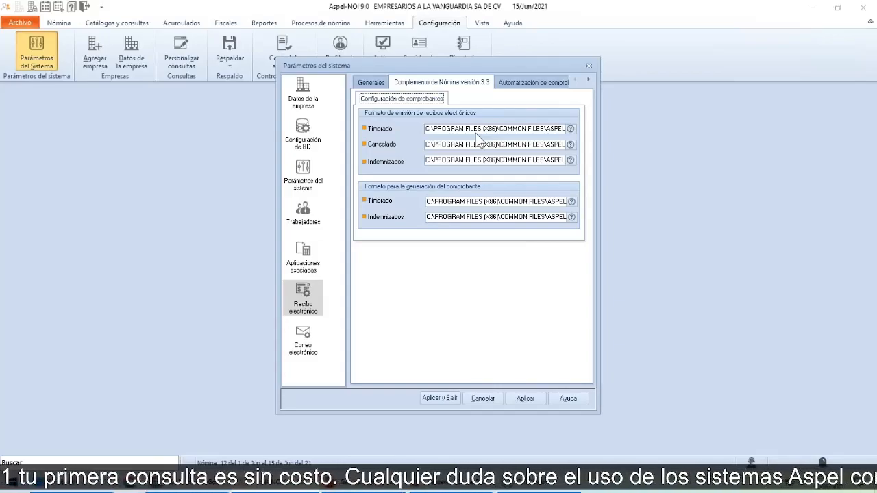
key(Tab)
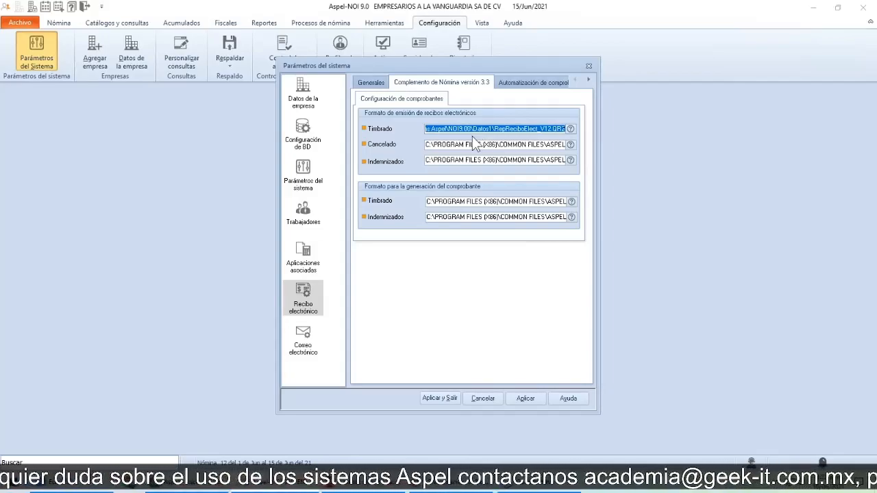
Step: Switch to File Explorer and browse to Disco local (C:)\Archivos de programa (x86)\Common Files\Aspel\Sistemas Aspel\NOI9.00\Datos1
key(super+e)
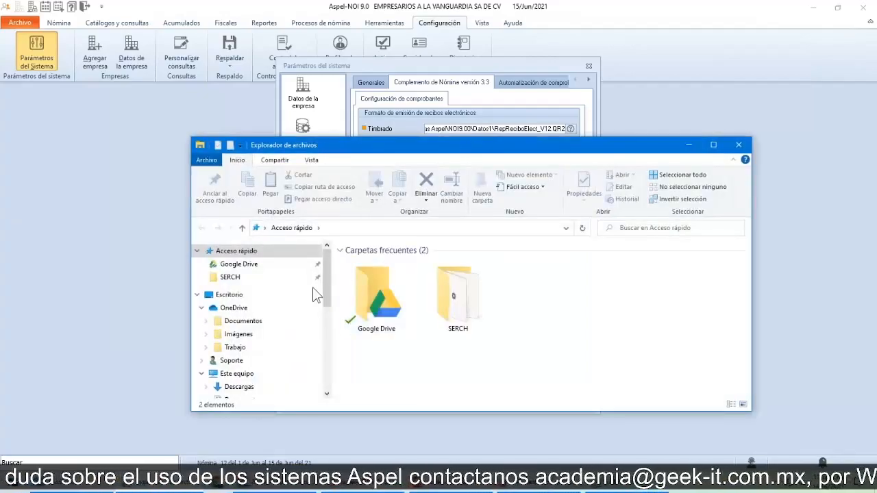
drag(329, 283, 333, 369)
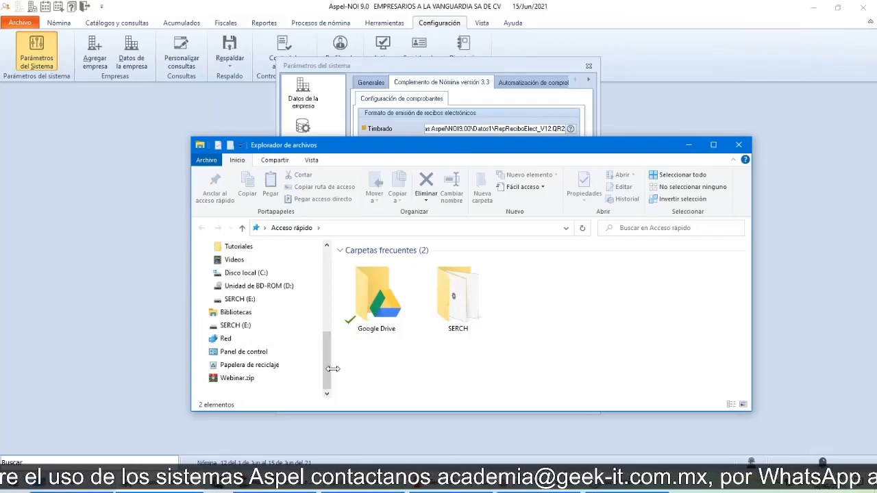
click(244, 274)
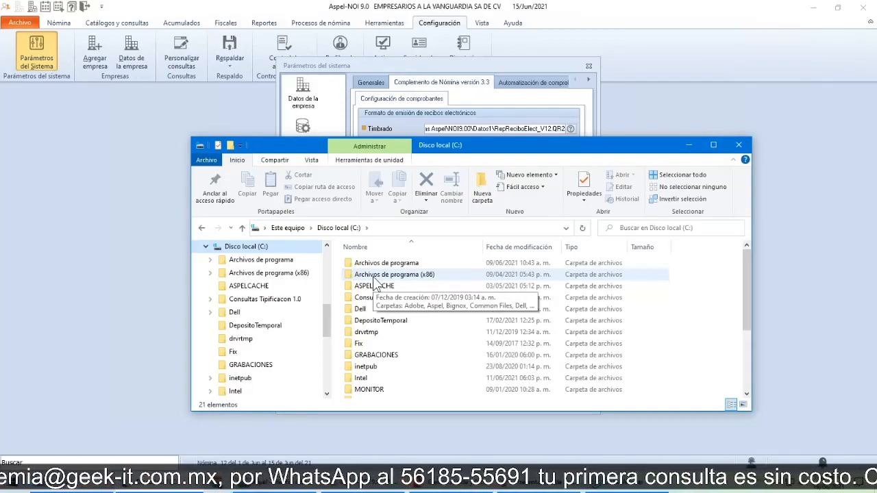
double_click(429, 278)
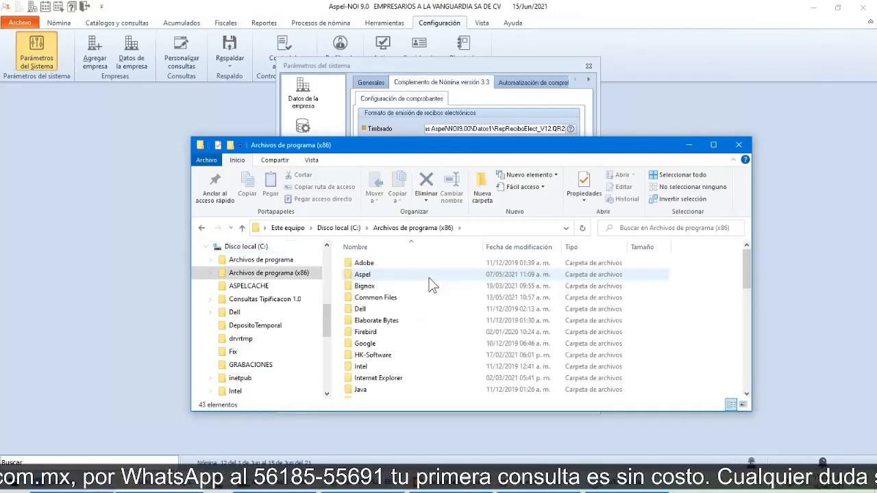
double_click(388, 306)
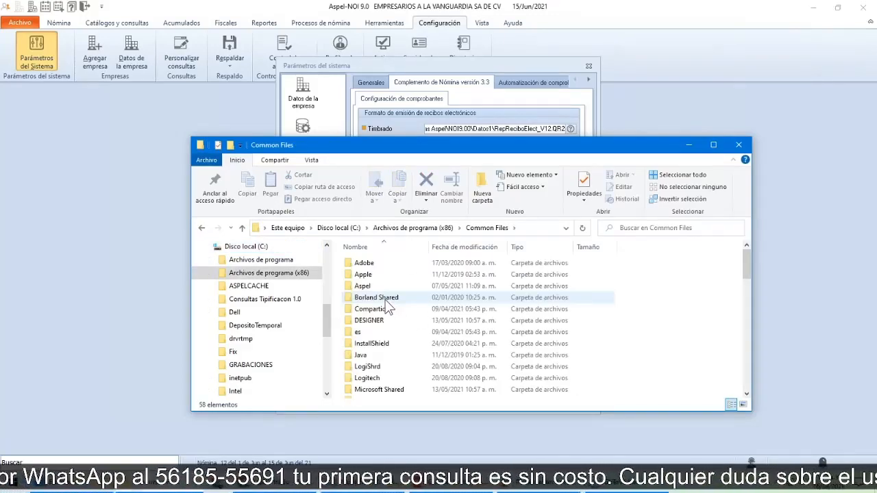
click(364, 289)
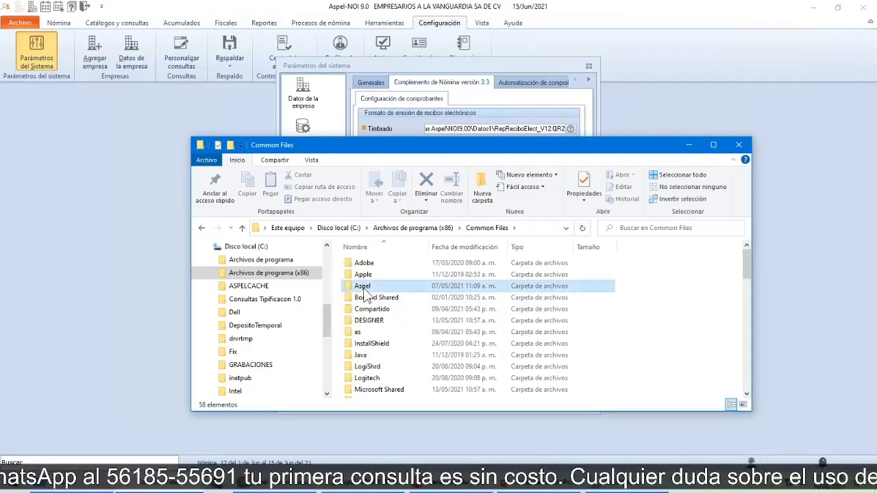
double_click(365, 287)
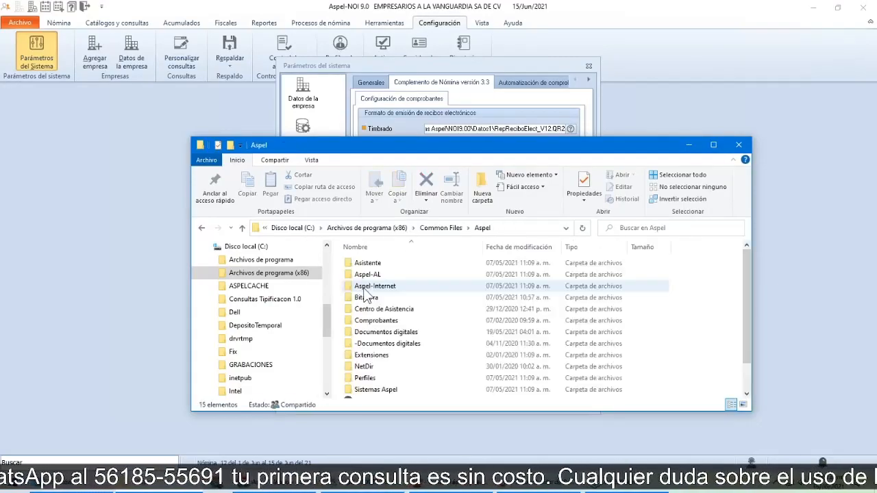
click(395, 391)
double_click(394, 392)
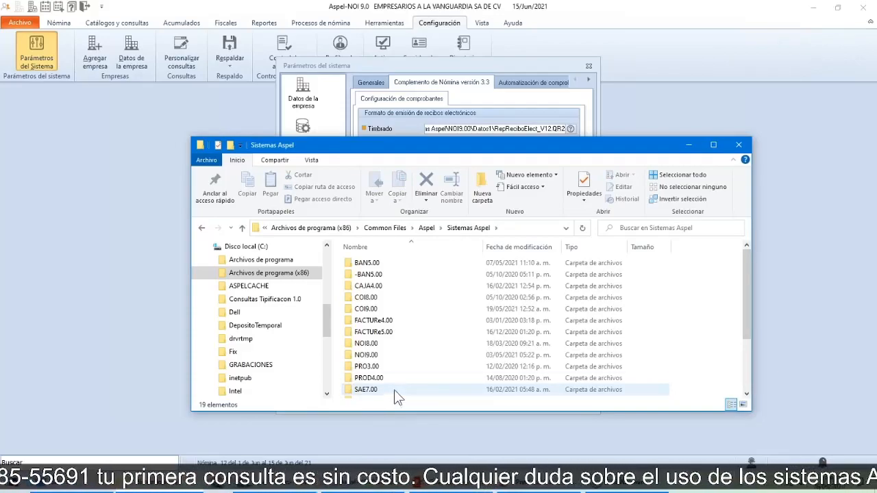
scroll(409, 360, down, 2)
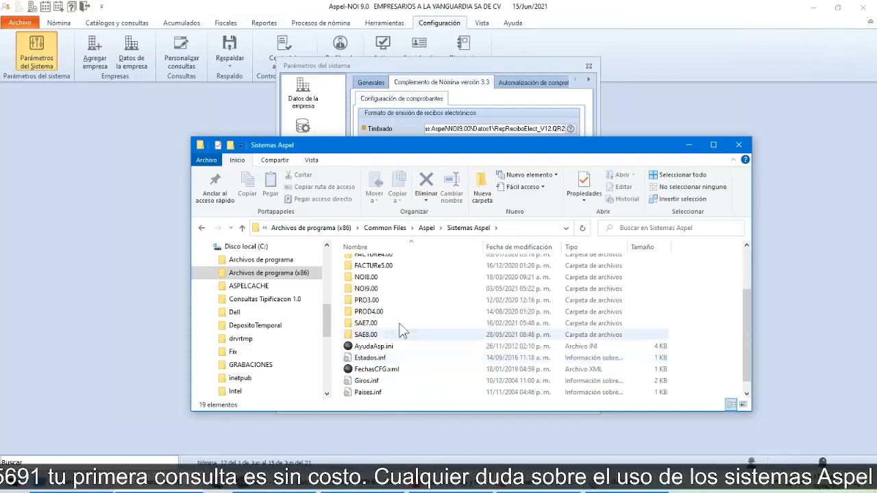
double_click(373, 289)
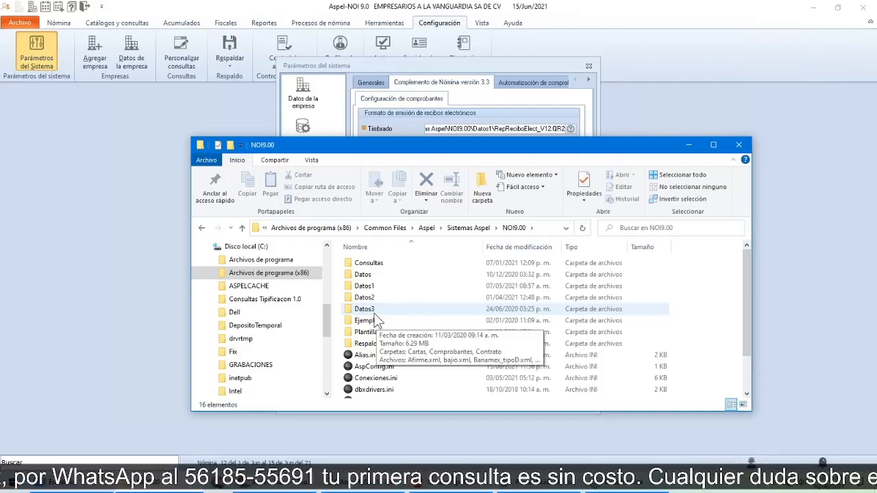
double_click(365, 286)
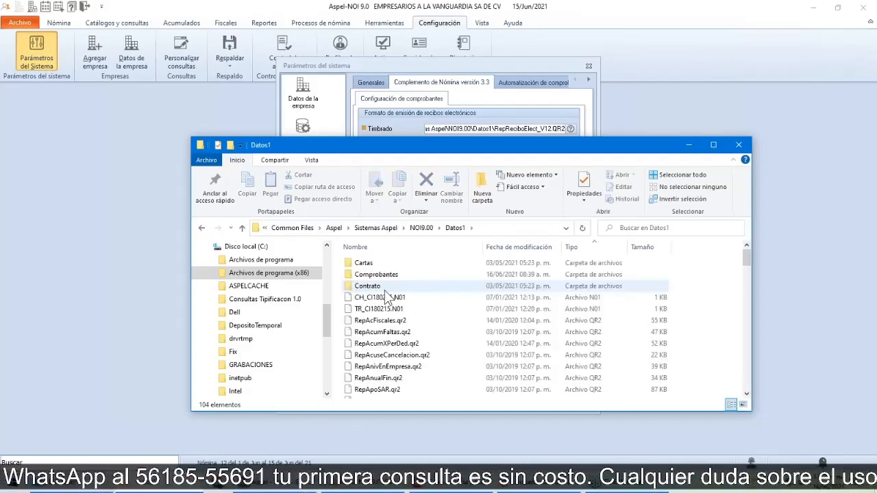
Step: Look through the QR2 report formats in the Datos1 folder and return to the system parameters
scroll(436, 300, down, 8)
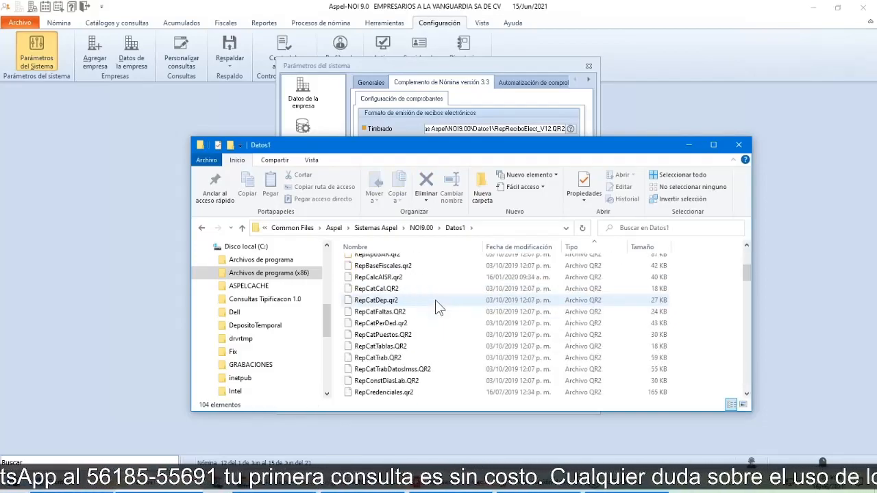
scroll(438, 307, down, 5)
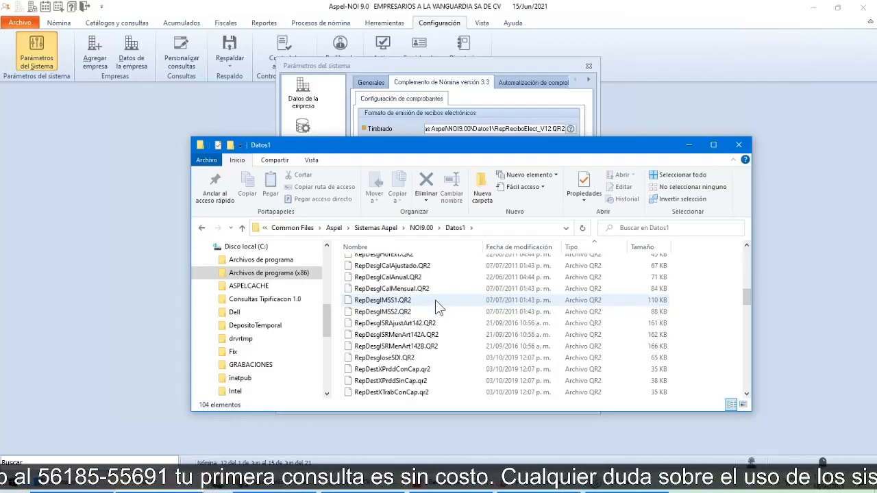
scroll(438, 308, down, 3)
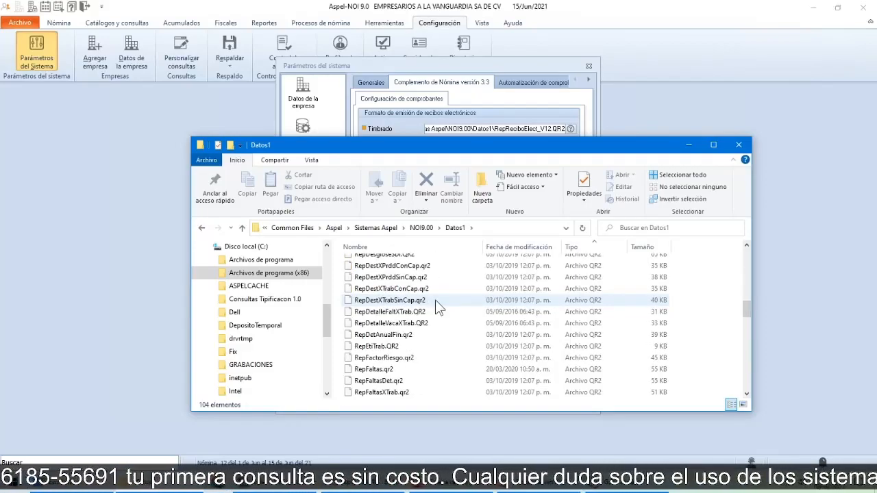
scroll(438, 307, up, 2)
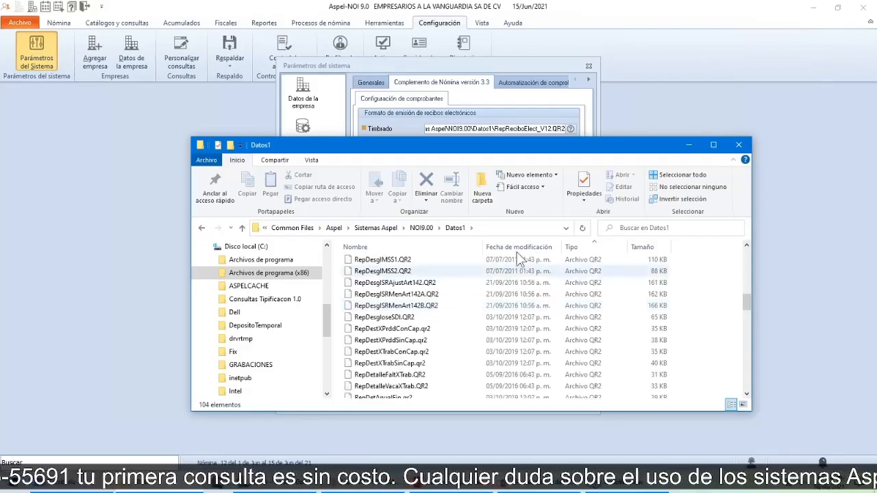
click(688, 145)
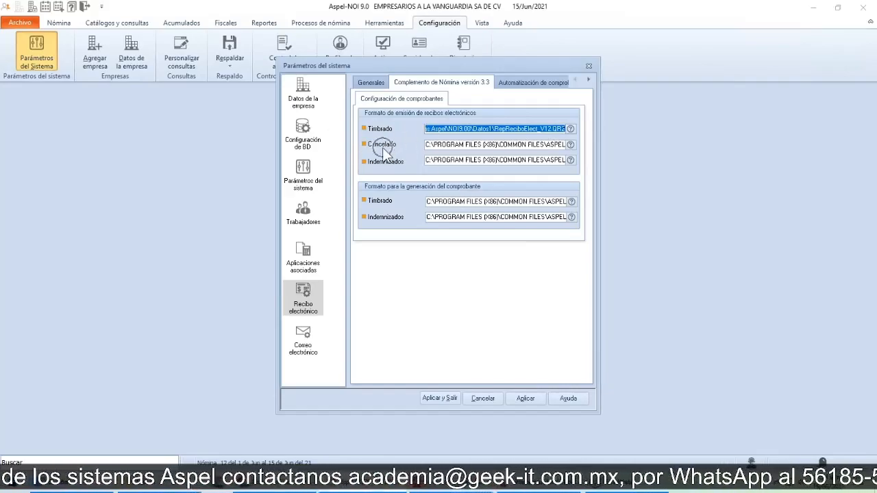
Step: Review the ends of the Cancelado and Indemnizados issuing format paths and the Timbrado path for generating the receipt
click(450, 145)
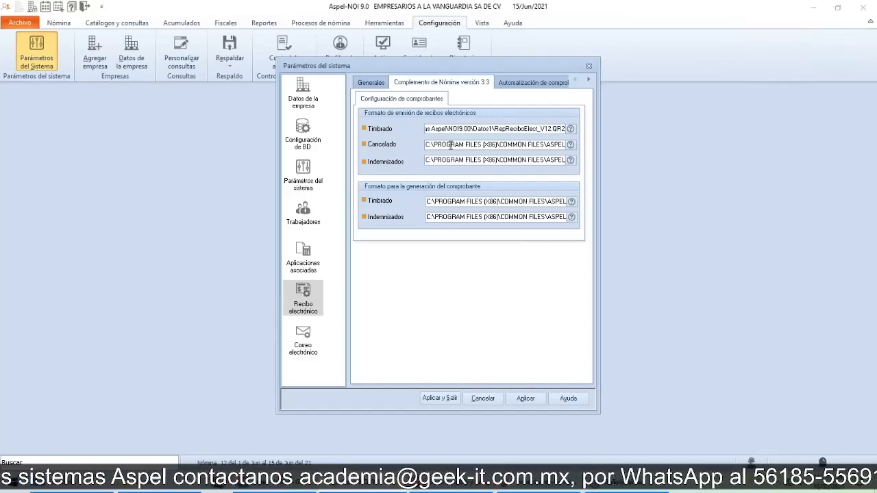
key(ctrl+v)
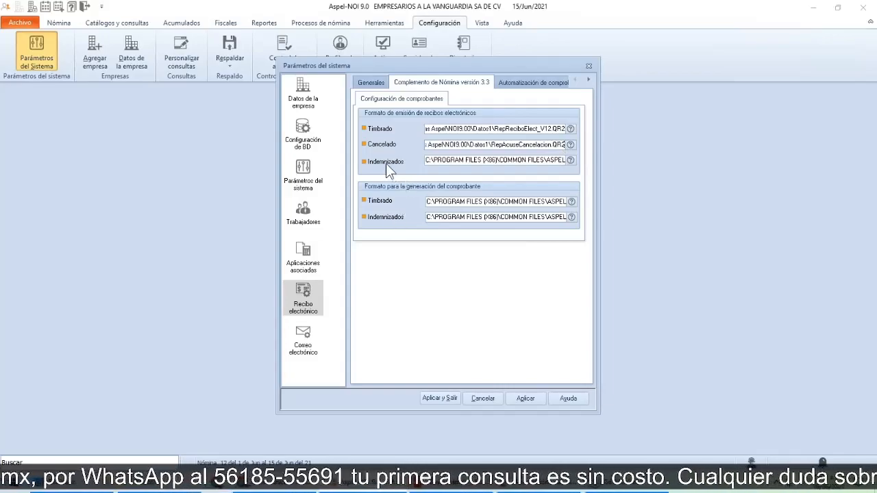
key(End)
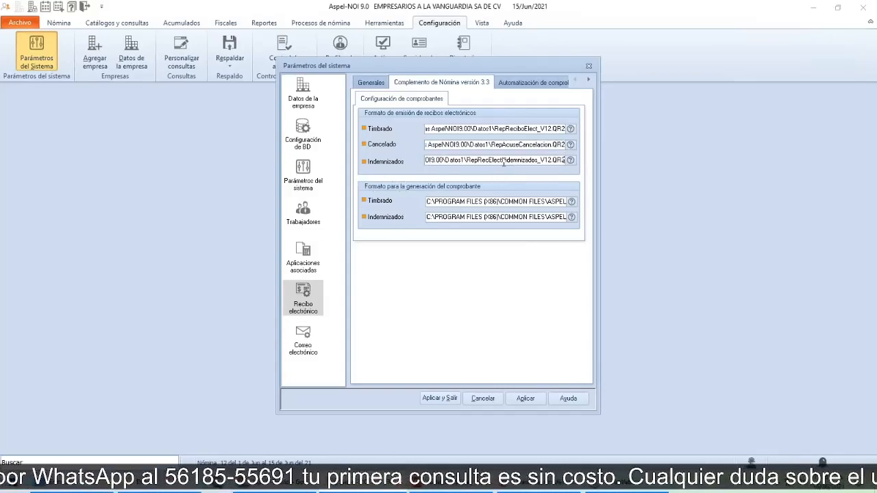
click(463, 204)
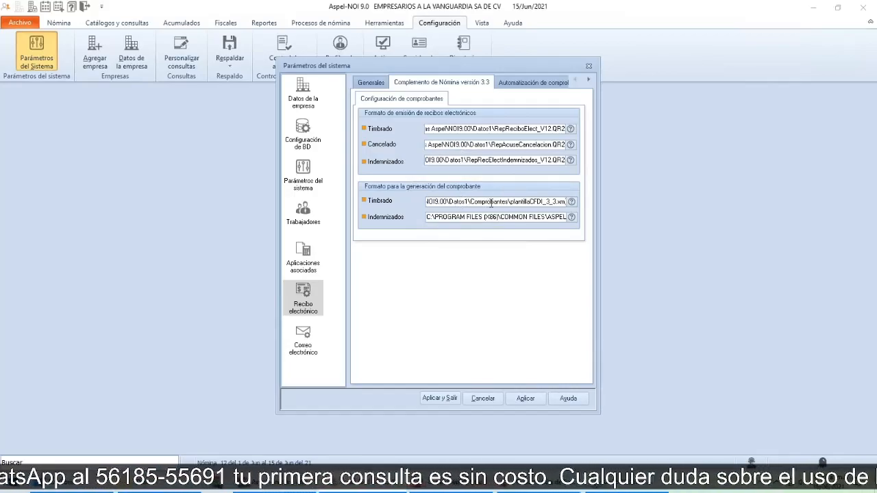
Step: Return to File Explorer, examine the XML receipt templates in the Comprobantes folder, and go back to the system parameters
click(163, 485)
scroll(388, 299, up, 10)
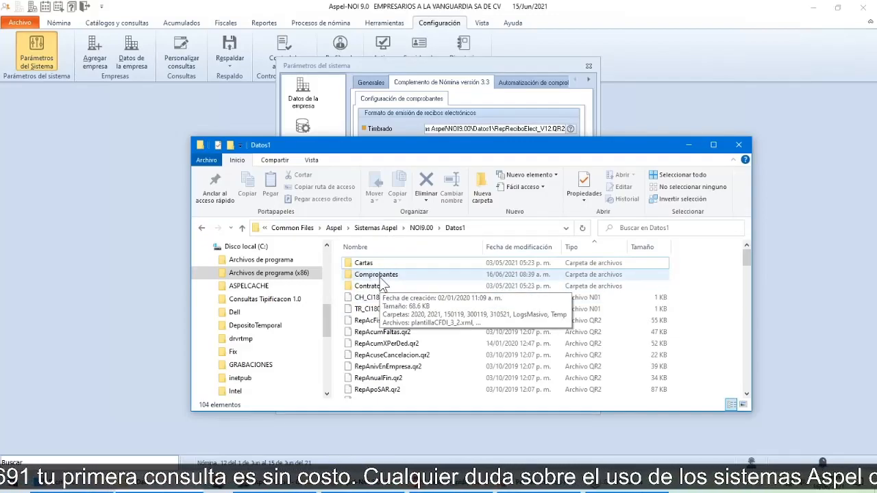
double_click(376, 274)
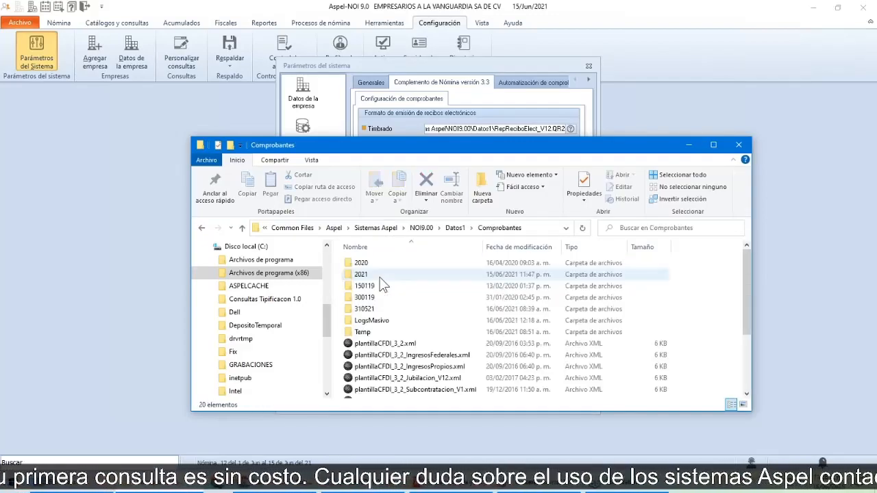
scroll(394, 301, down, 1)
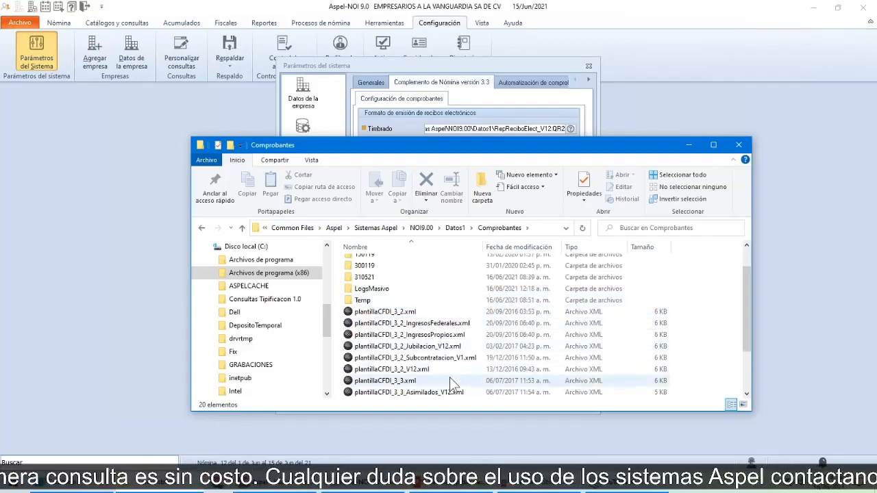
click(412, 373)
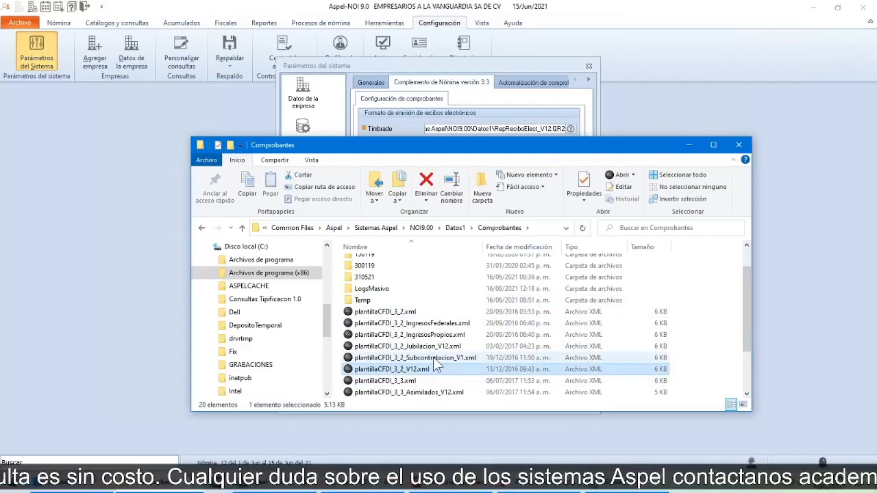
click(687, 147)
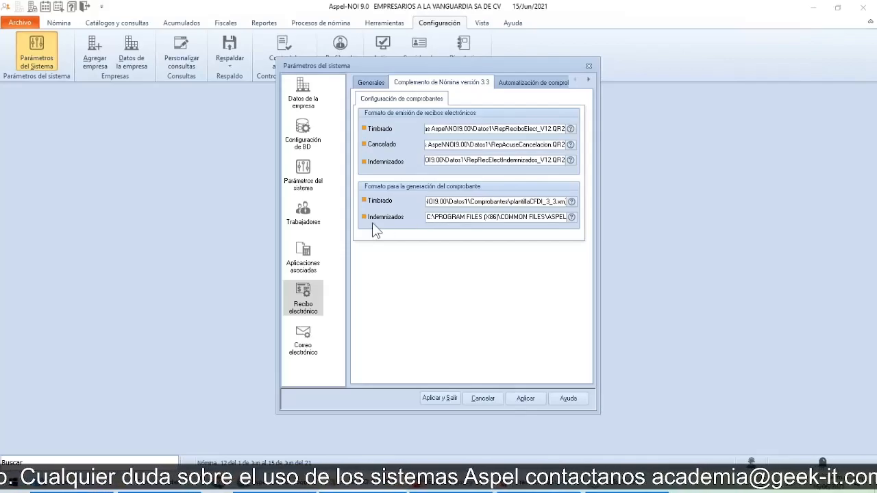
Step: Check the end of the Indemnizados path for generating the receipt and open the Automatización de comprobantes settings
click(465, 217)
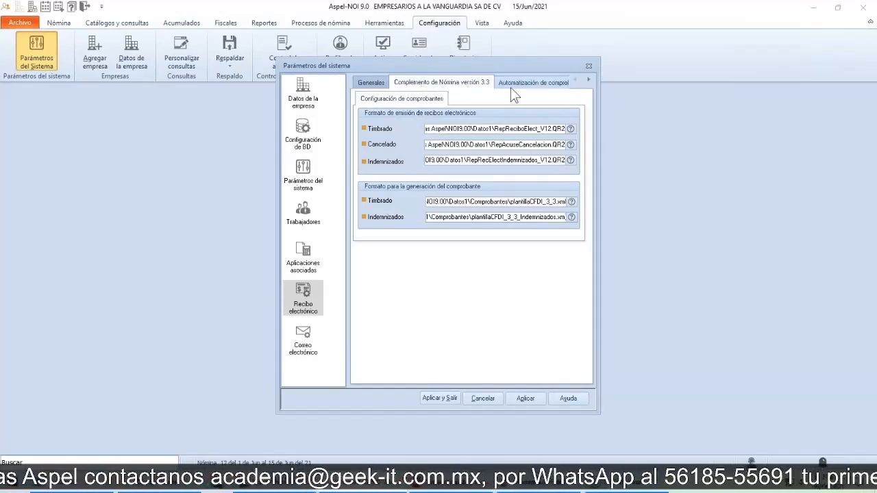
click(588, 80)
click(587, 81)
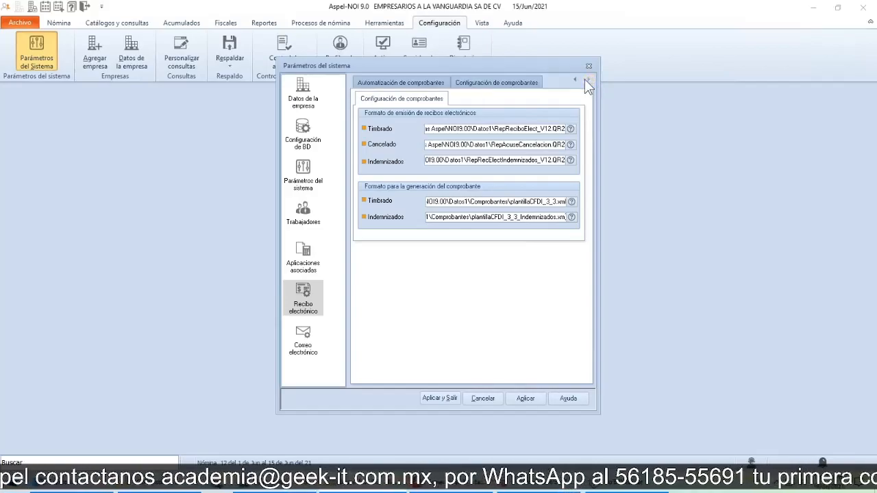
click(390, 84)
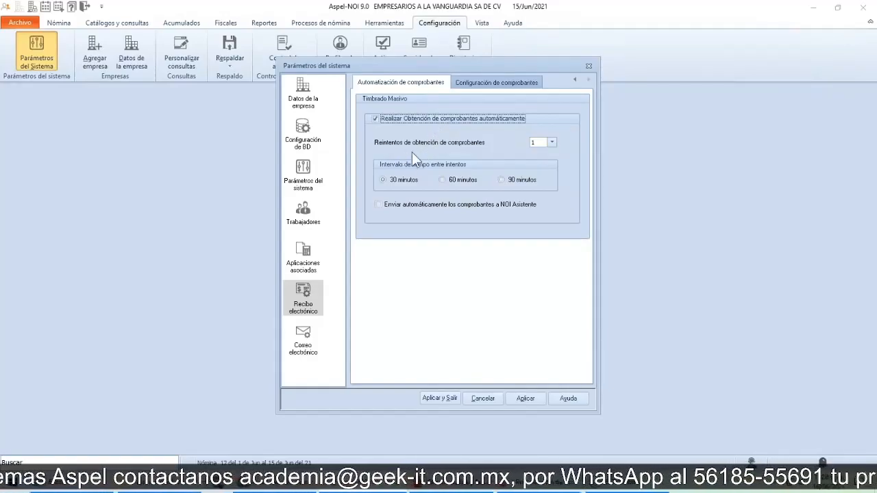
Step: Review the retry, time interval and NOI Asistente sending options for mass stamping, and open the Configuración de comprobantes settings
click(552, 142)
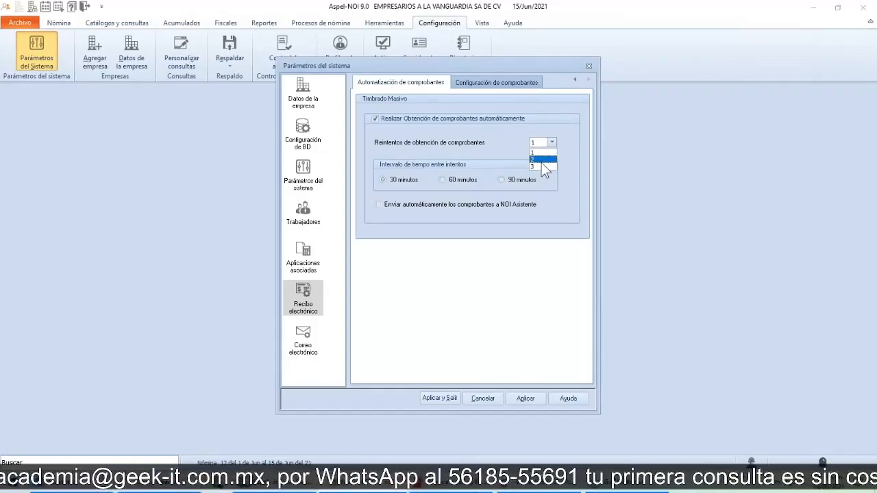
click(429, 164)
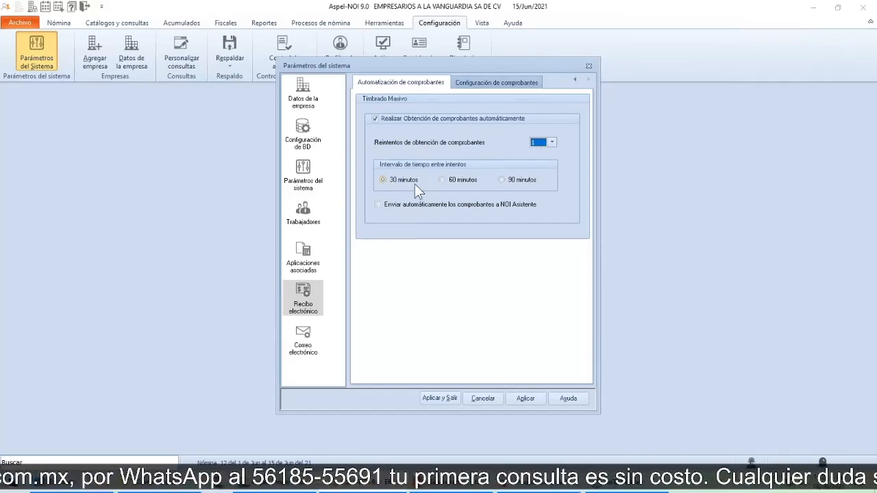
click(459, 183)
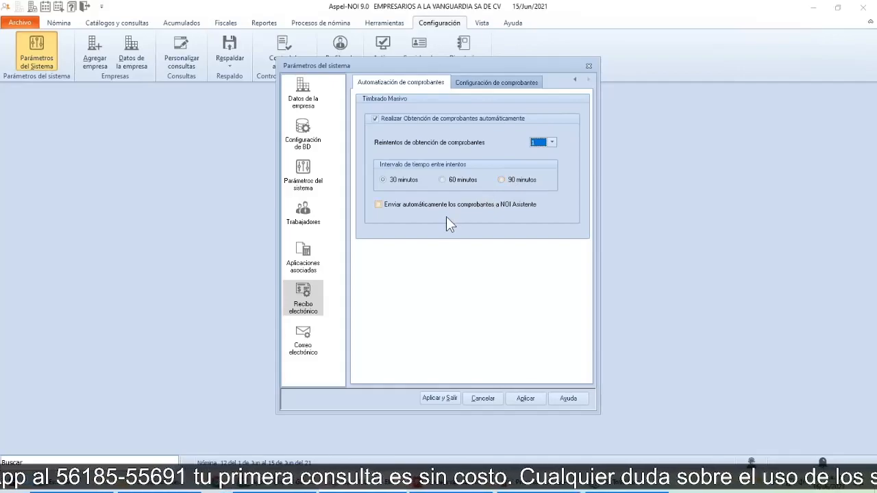
click(511, 207)
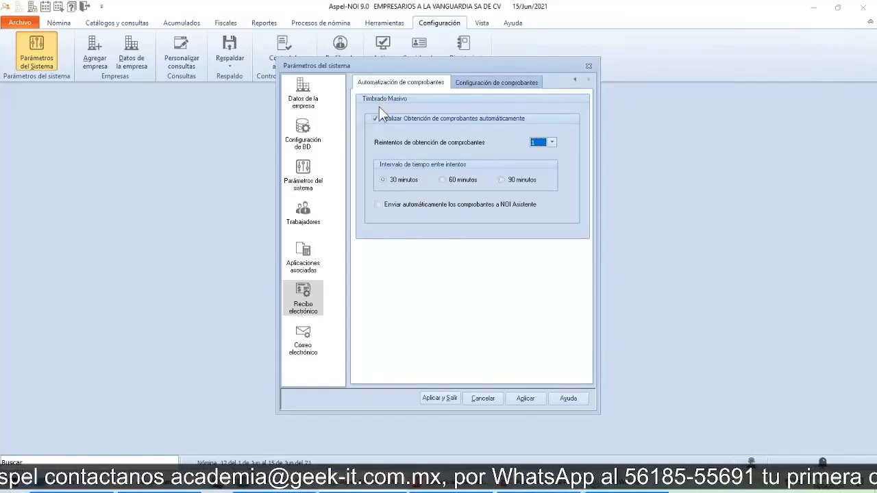
click(509, 86)
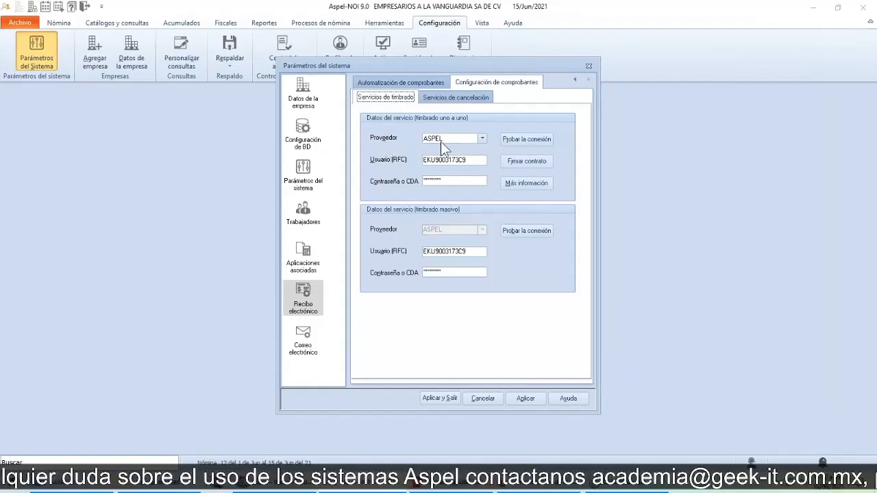
Step: Review the available providers for one-by-one stamping and test the connection with ASPEL
click(483, 140)
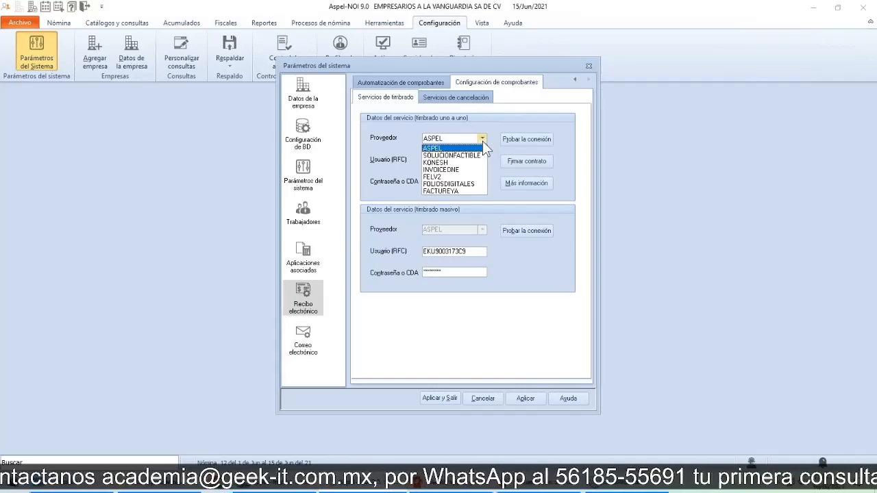
click(482, 141)
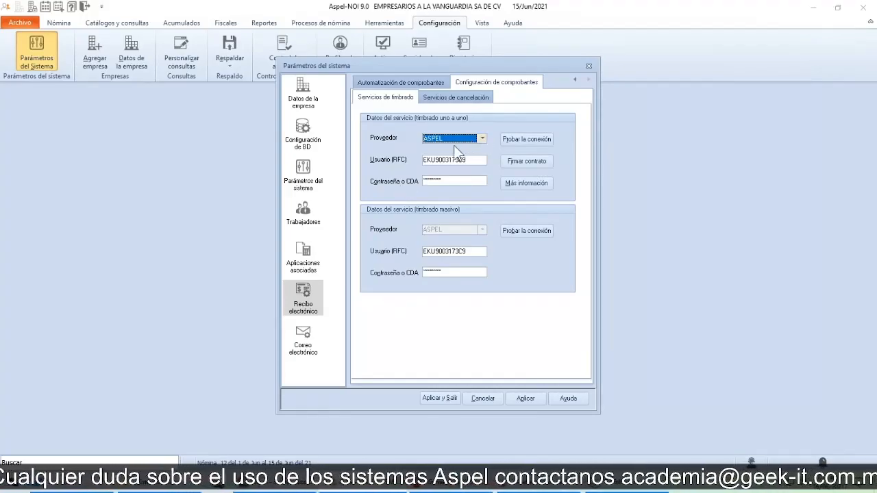
click(411, 189)
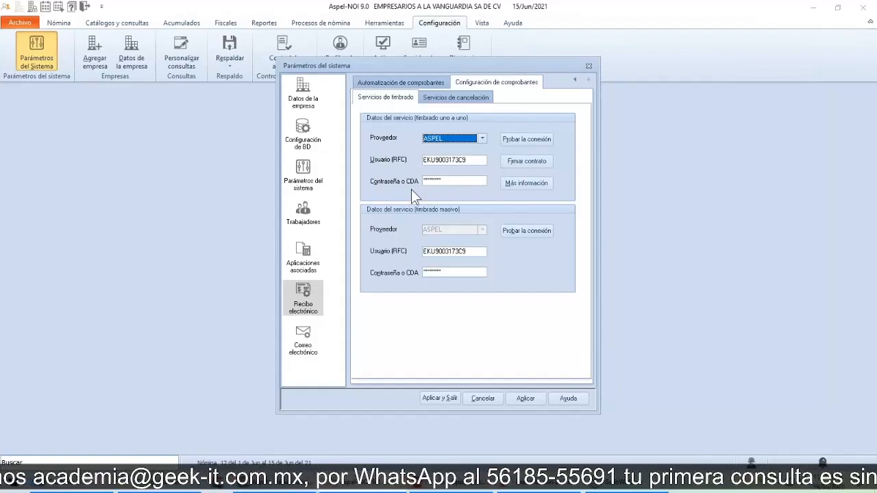
click(524, 140)
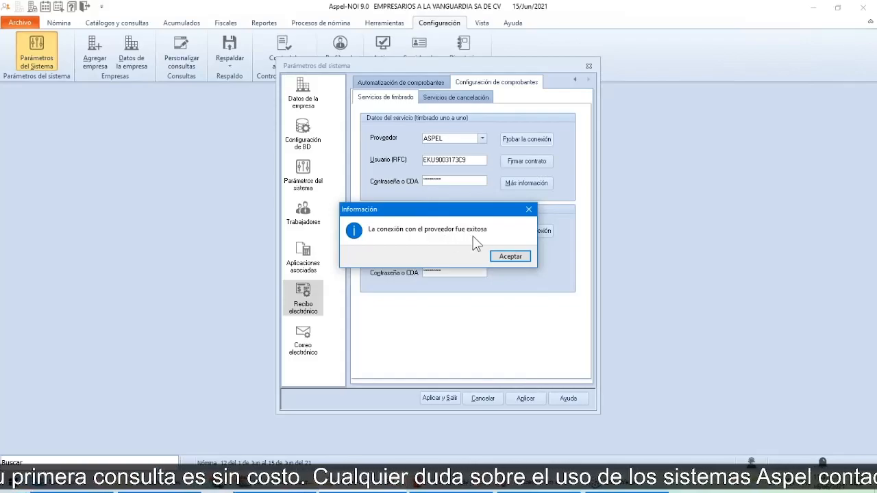
click(505, 255)
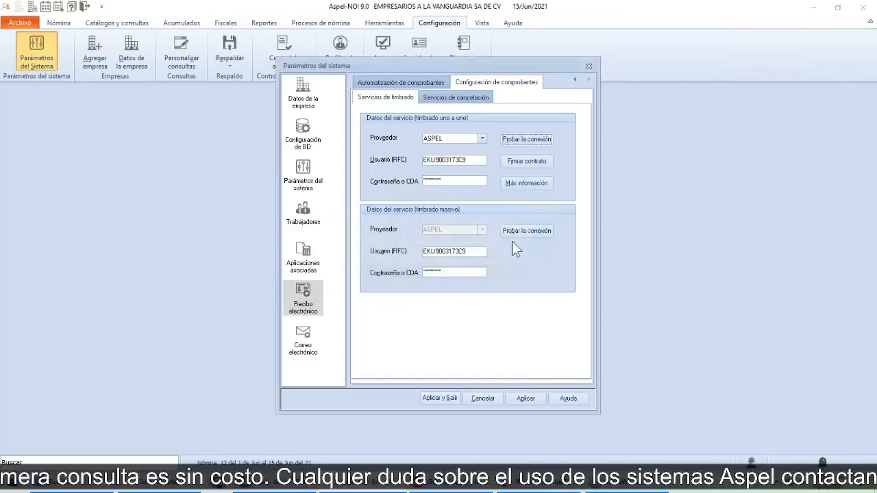
Step: Read through the stamping service contract terms for the ASPEL provider and sign the contract
click(520, 162)
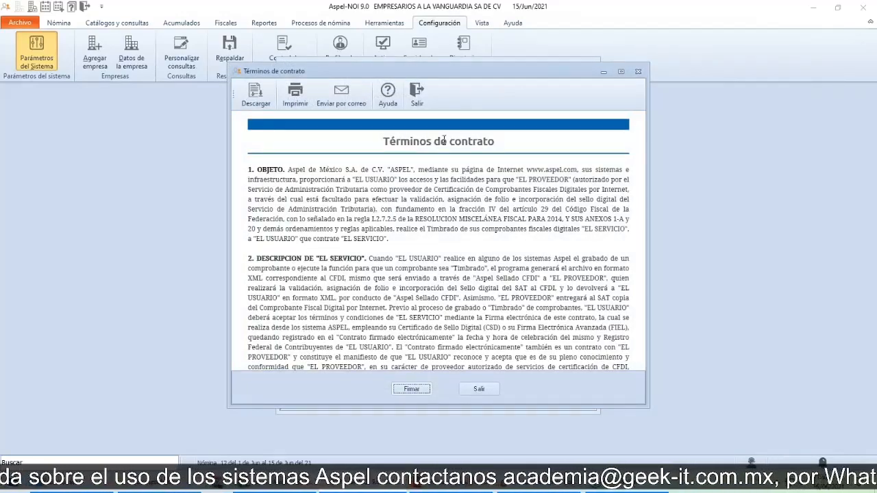
scroll(420, 187, down, 4)
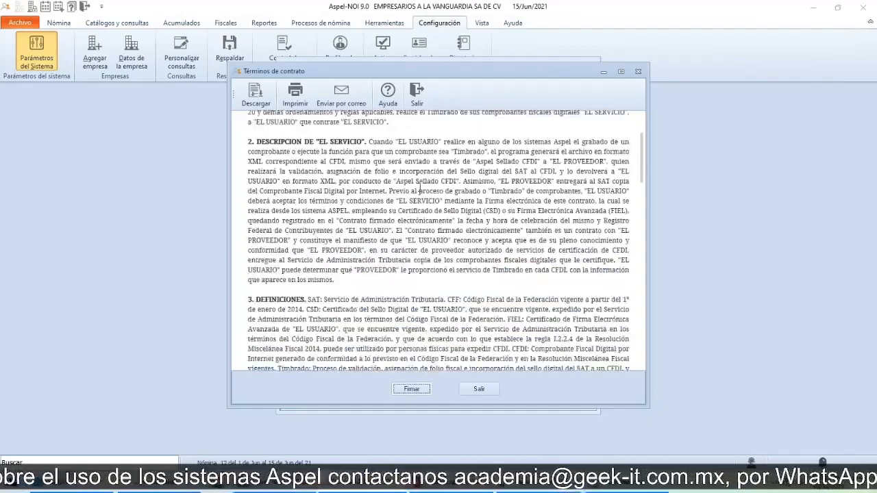
scroll(420, 187, up, 4)
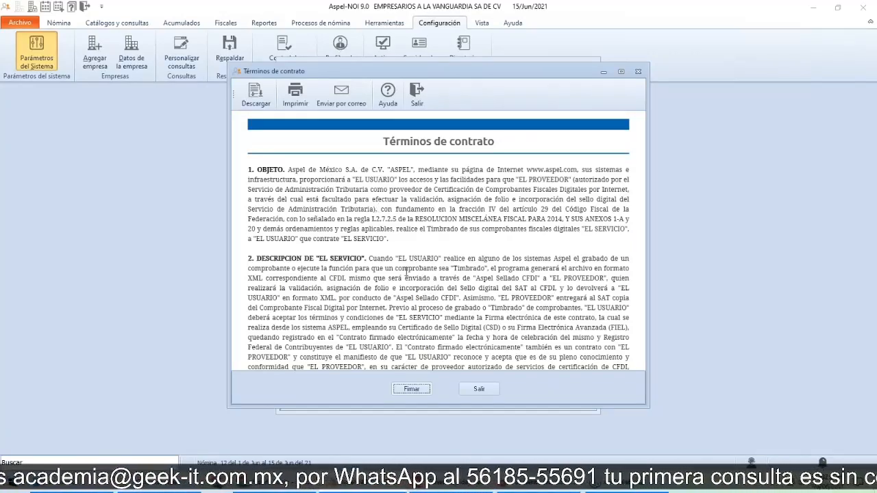
scroll(407, 272, down, 5)
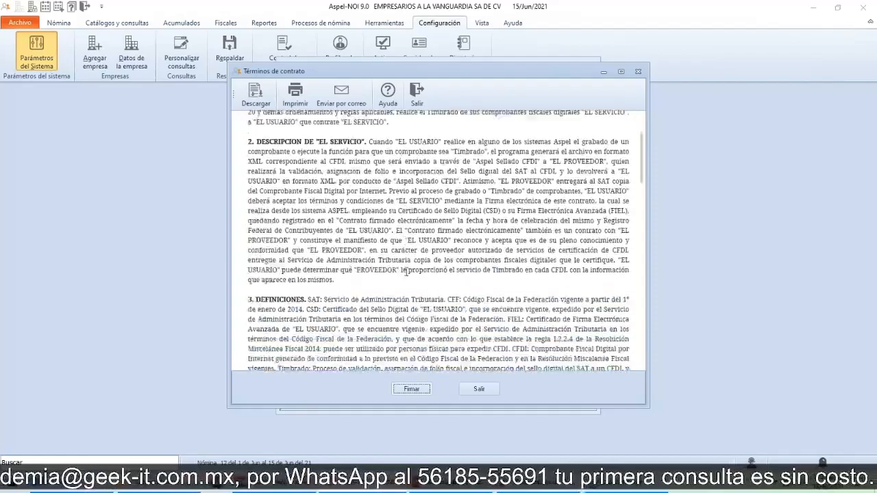
scroll(407, 272, down, 15)
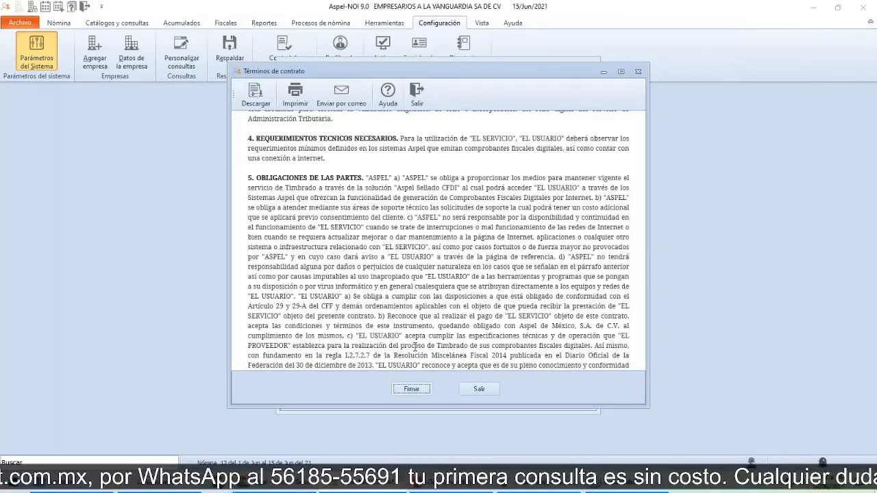
click(411, 389)
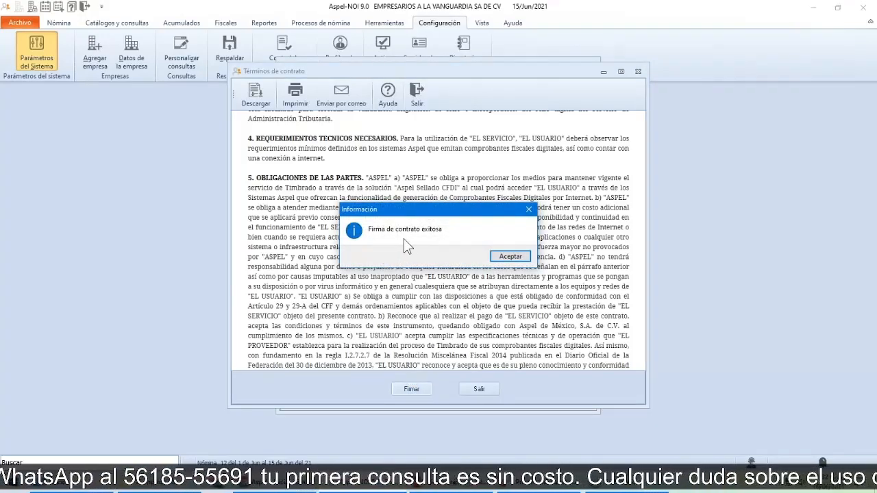
click(510, 257)
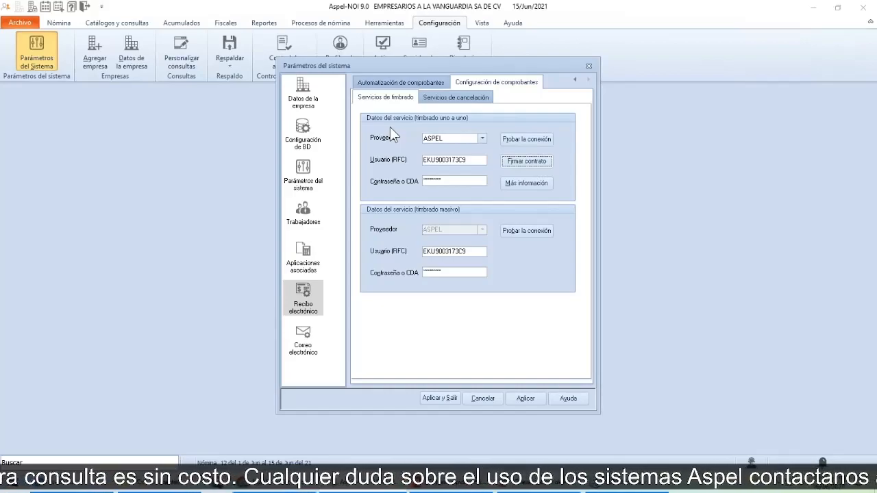
Step: Review the mass stamping service data and test its connection with the provider
click(519, 86)
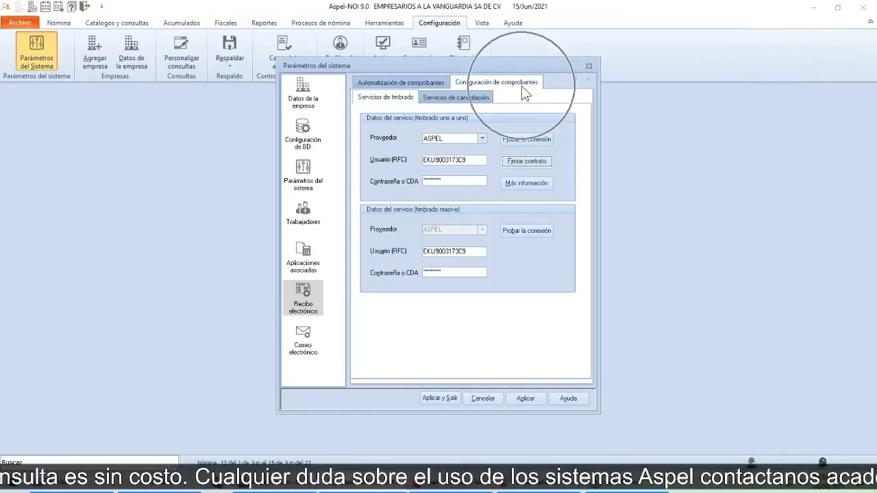
click(381, 104)
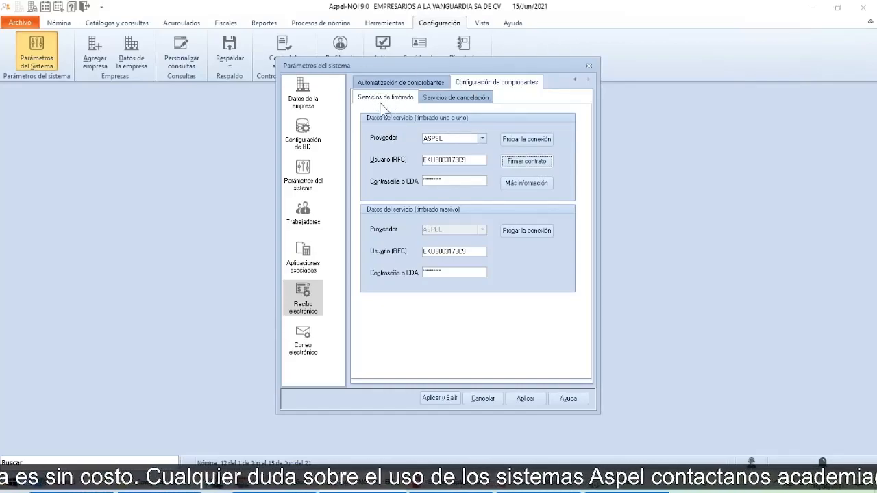
click(449, 104)
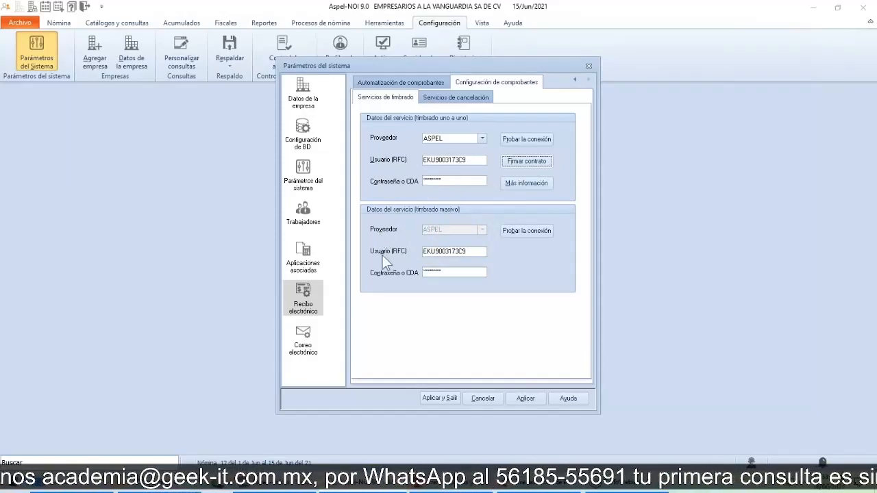
key(ctrl)
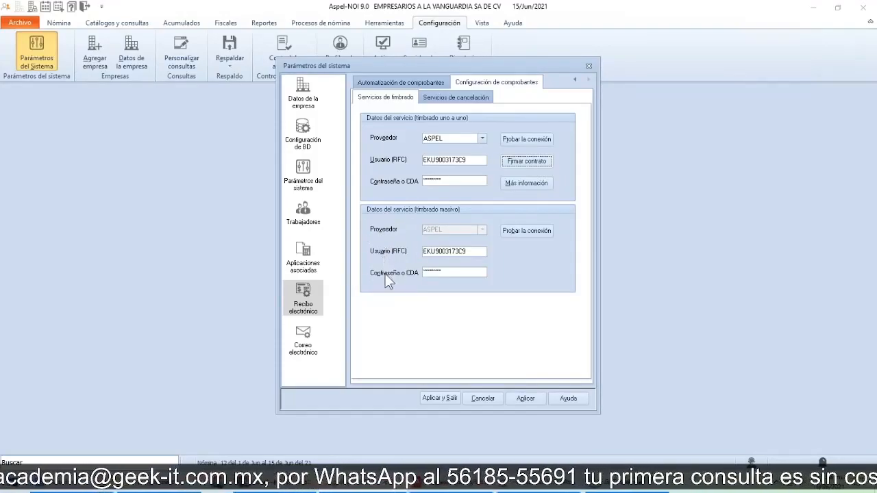
key(ctrl)
key(ctrl)
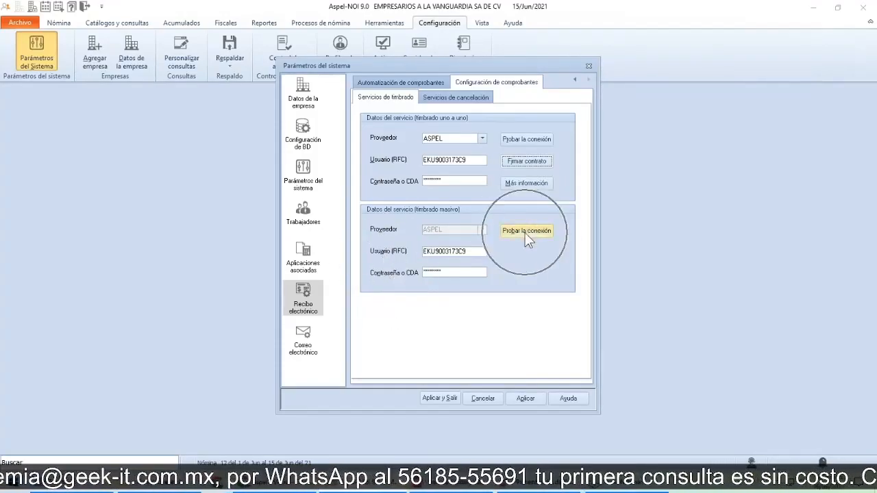
click(525, 232)
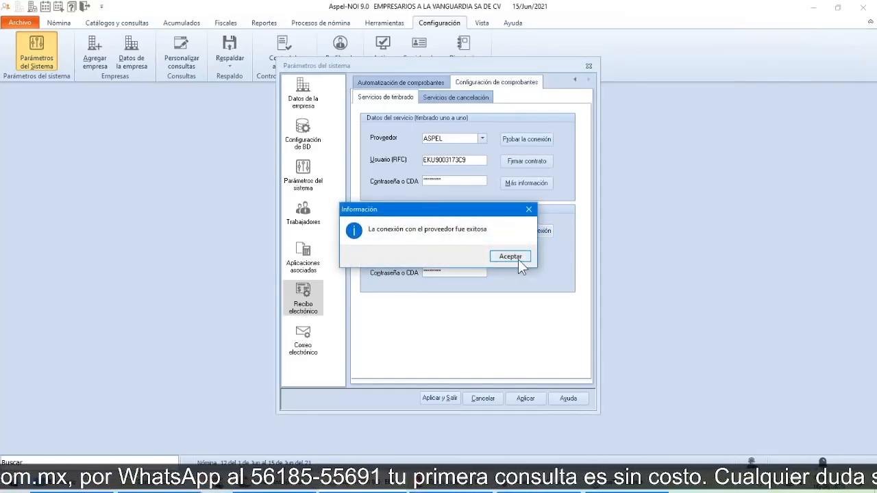
click(512, 258)
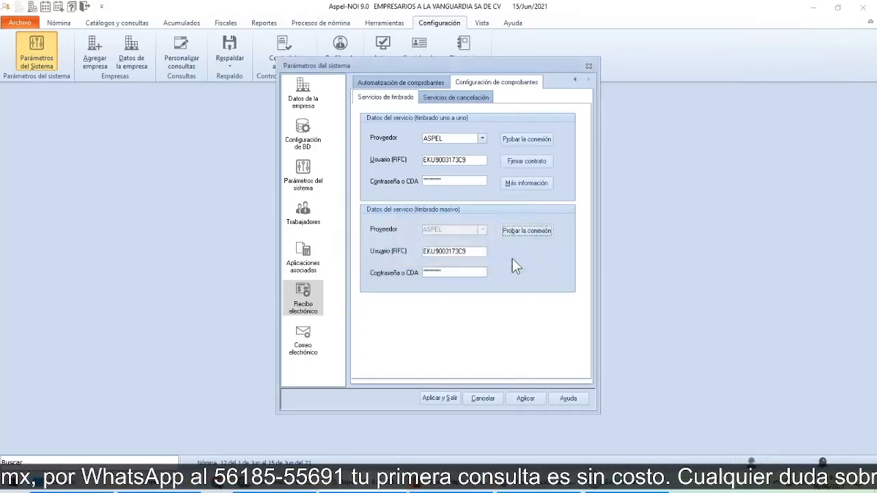
Step: Test the provider connection for the cancellation services and close the system parameters
click(451, 100)
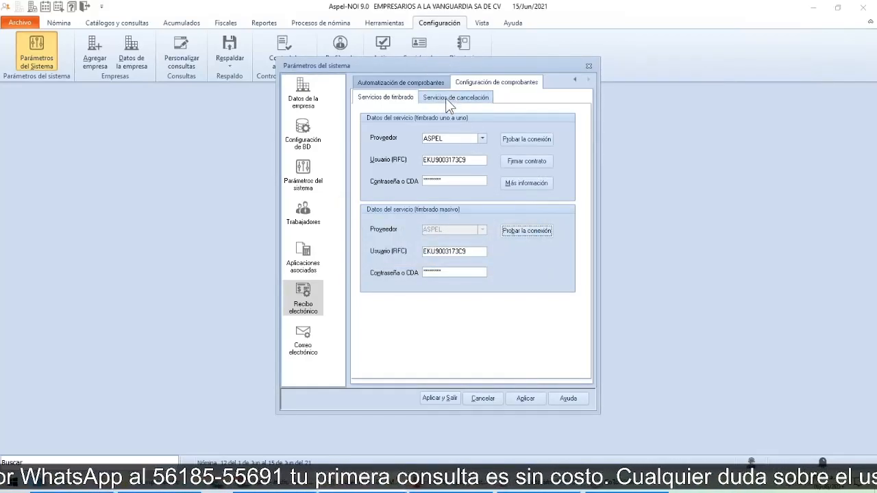
click(446, 98)
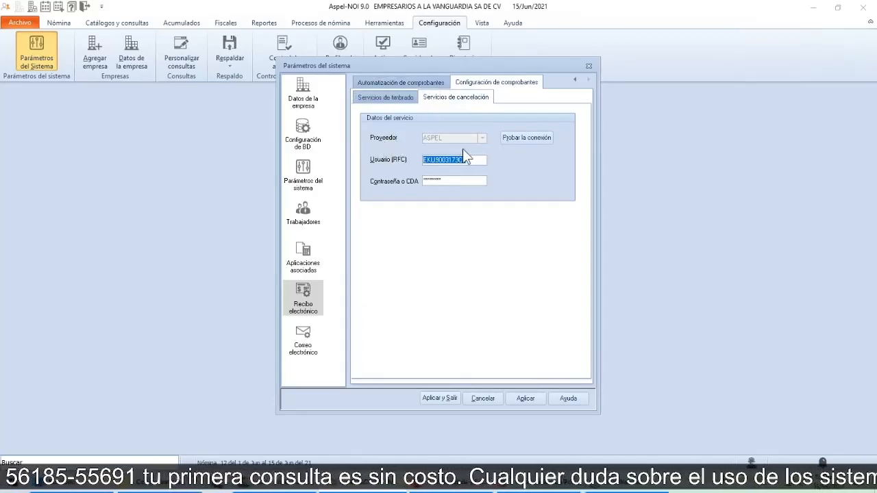
click(530, 140)
click(523, 136)
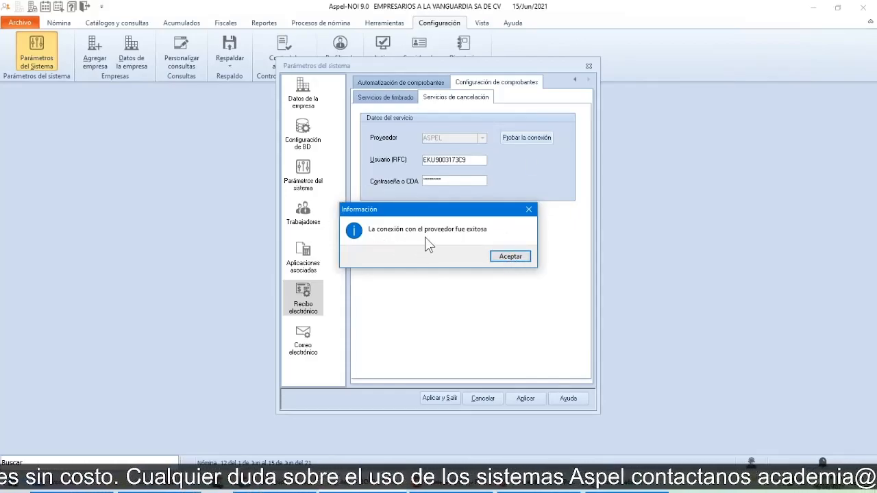
click(511, 257)
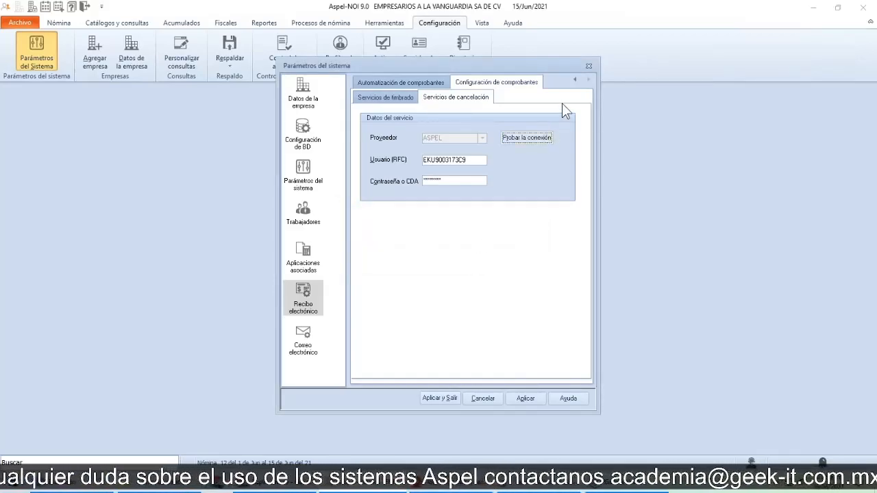
click(589, 66)
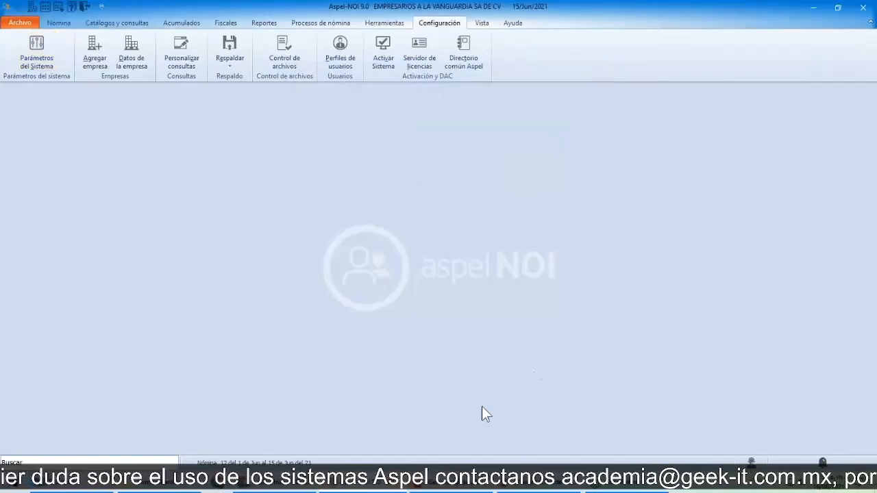
Step: Switch to the PowerPoint slide show and advance to the Correo electrónico slide of Parámetros del sistema
key(alt+Tab)
key(alt+Tab)
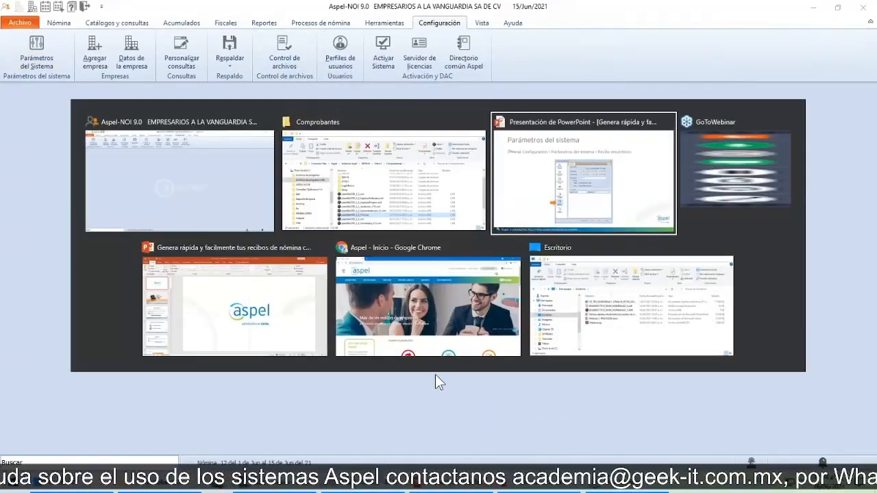
key(alt+shift+Tab)
key(alt+Tab)
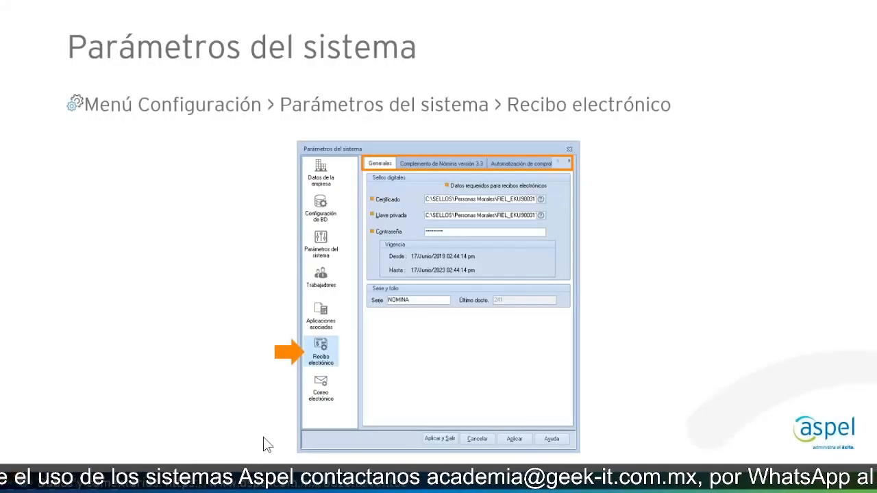
click(192, 357)
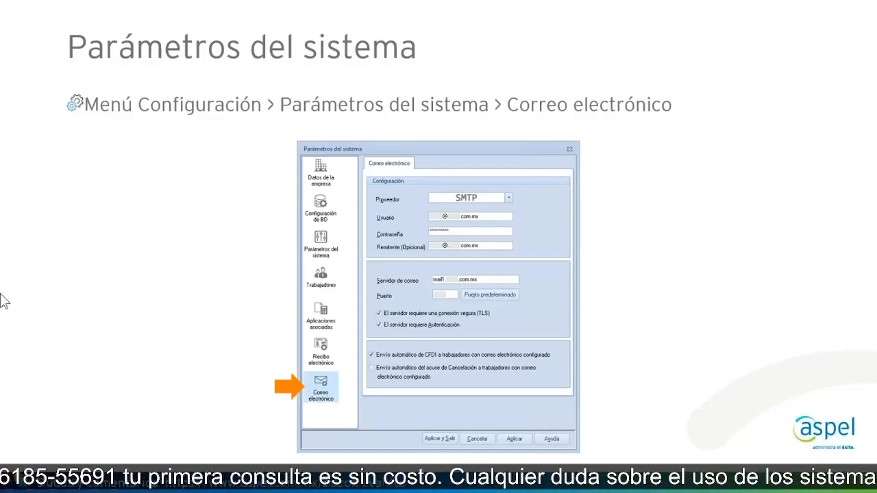
Step: Return to Aspel-NOI and set the provider to Gmail in the Correo electrónico system parameters
key(alt+Tab)
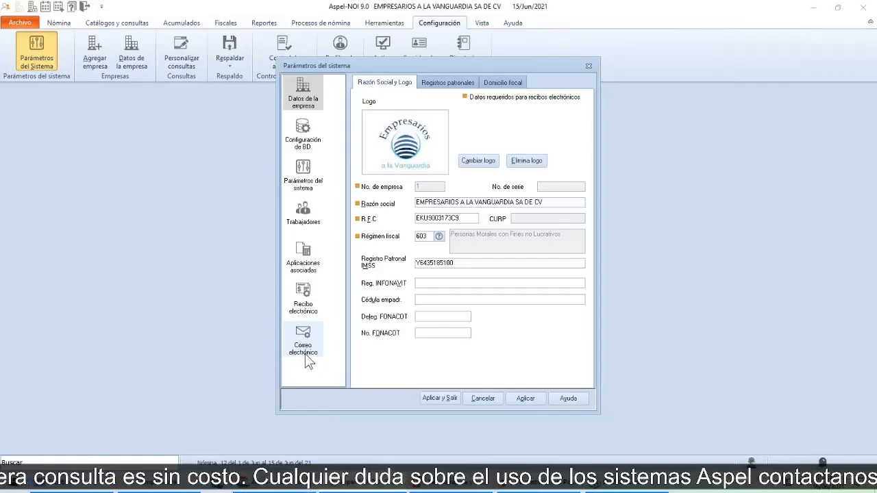
click(306, 356)
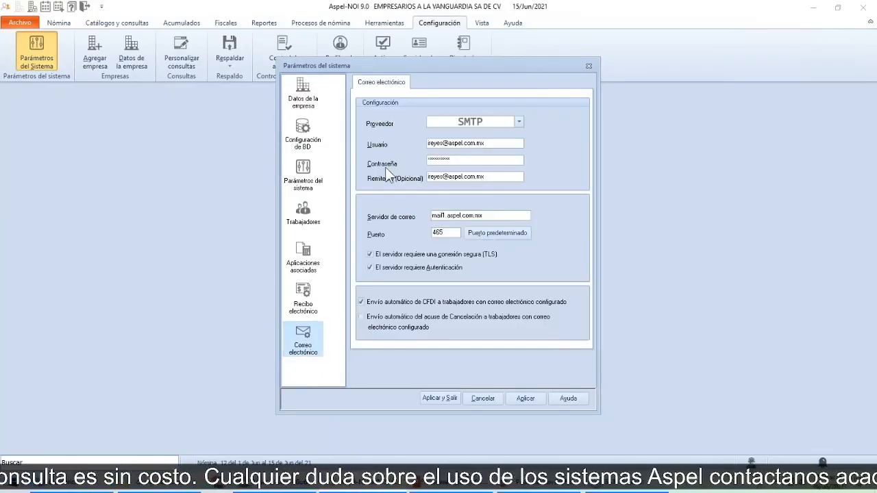
click(519, 123)
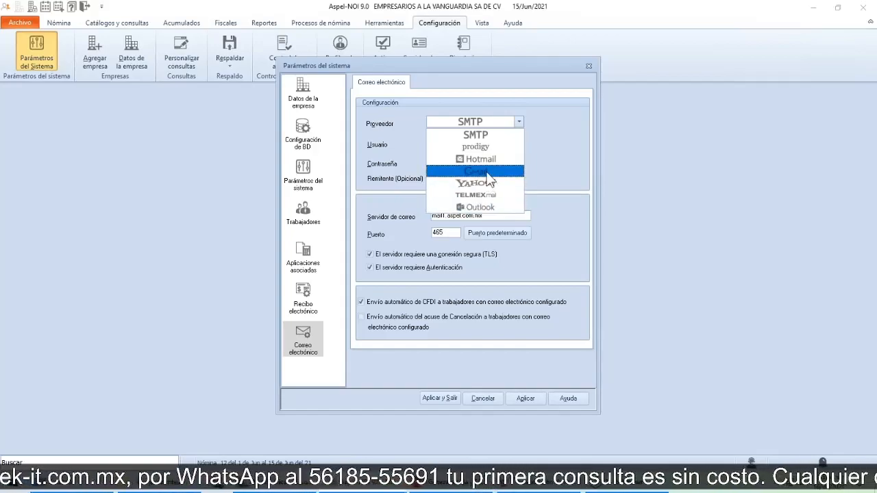
click(487, 173)
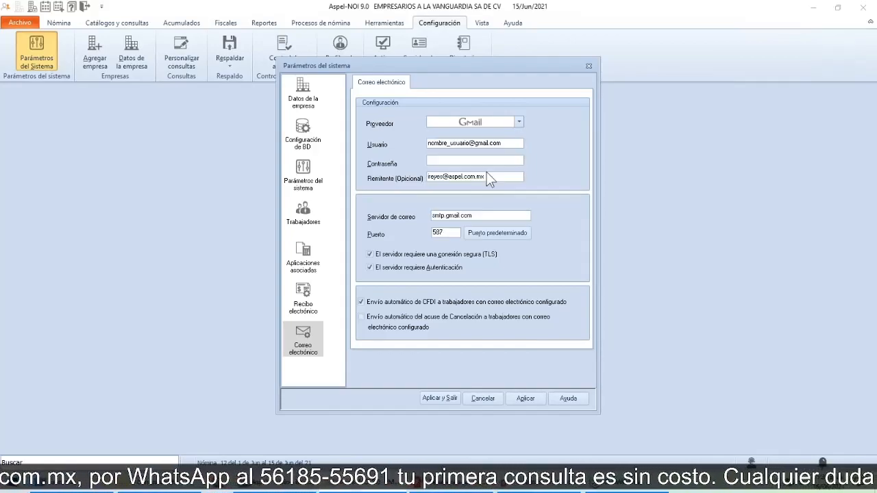
Step: Review the user, password, sender and mail server fields of the Gmail configuration
key(Tab)
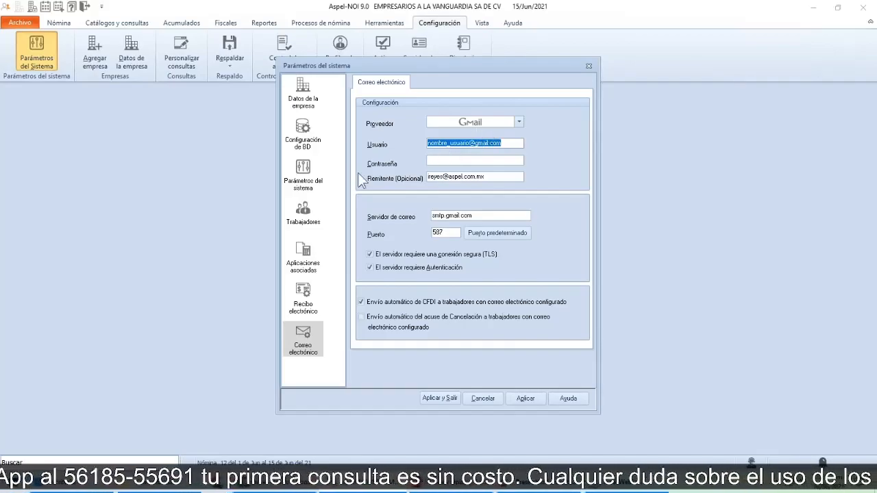
click(445, 162)
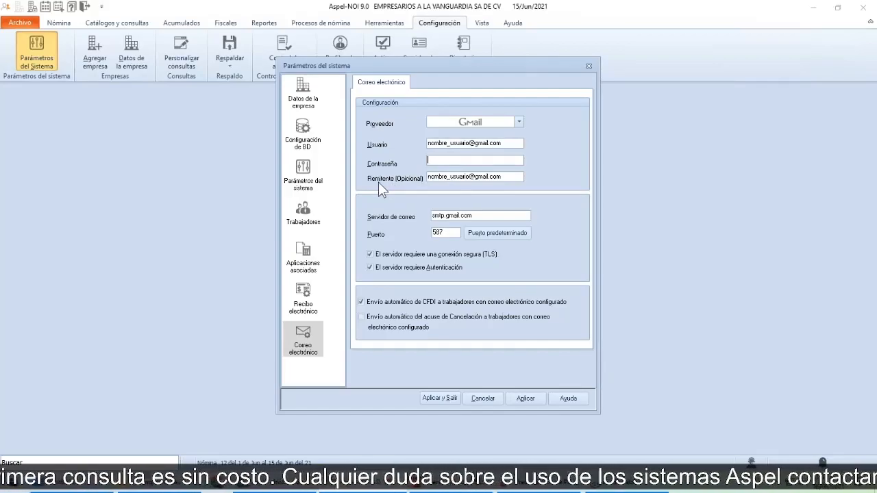
click(440, 144)
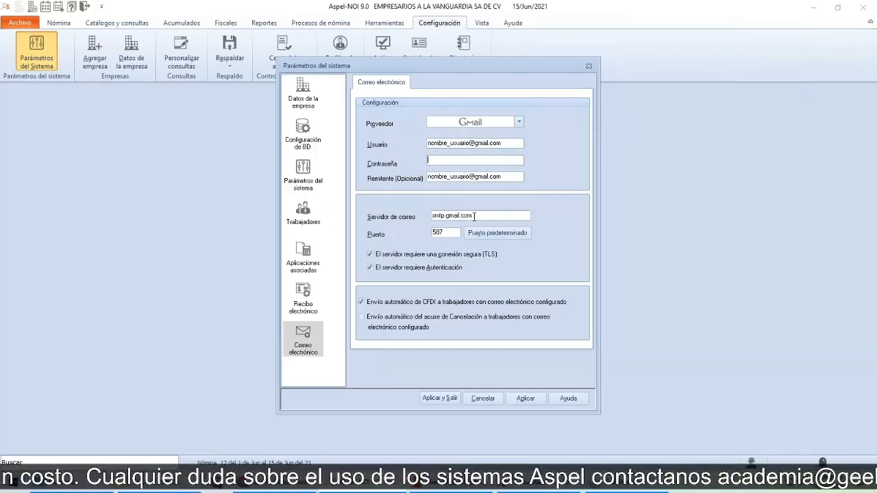
click(472, 216)
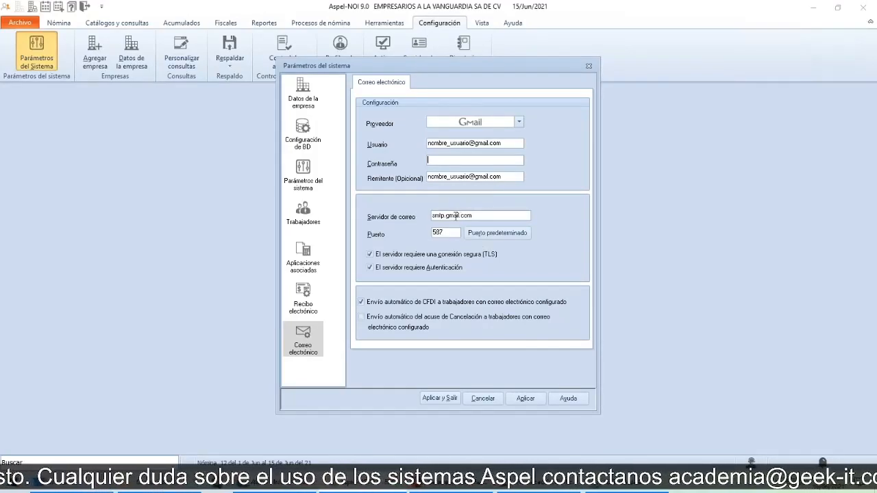
Step: Review the mail server and port of the Gmail configuration, applying the default port
click(469, 217)
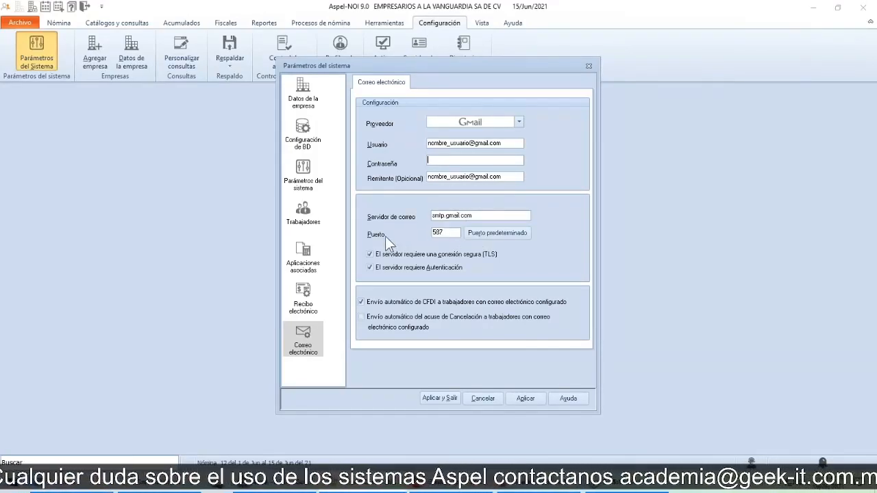
click(438, 236)
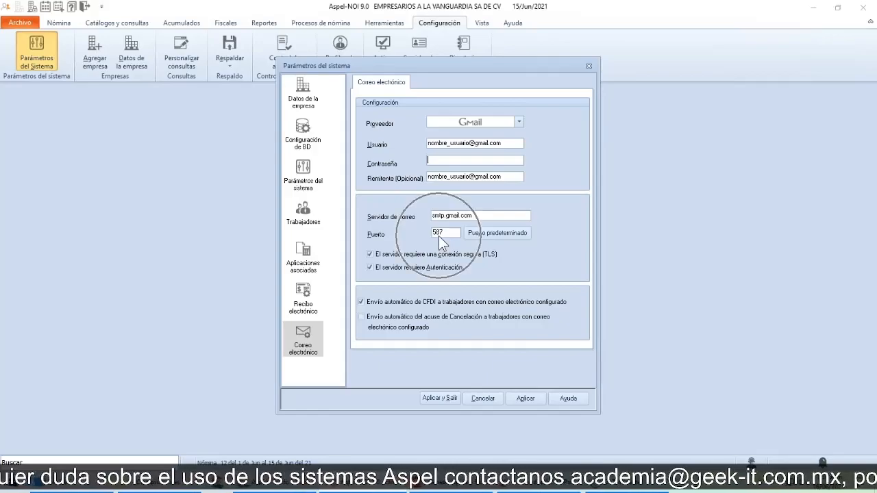
click(477, 234)
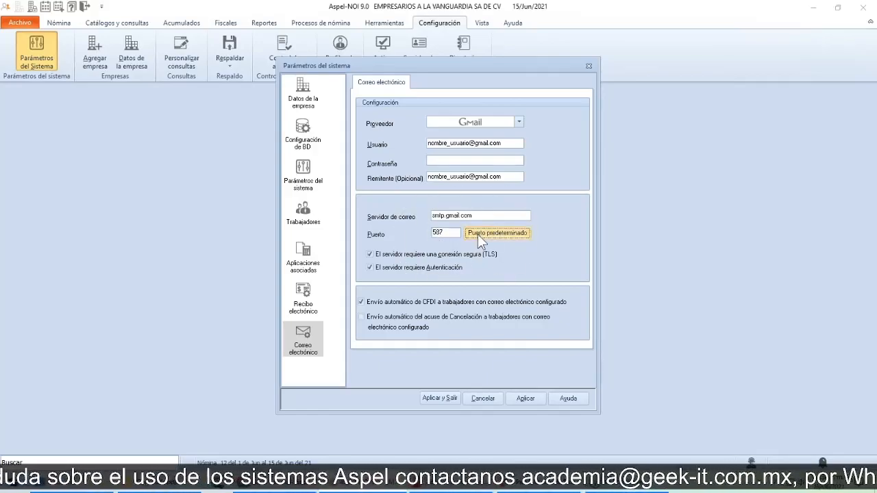
click(440, 236)
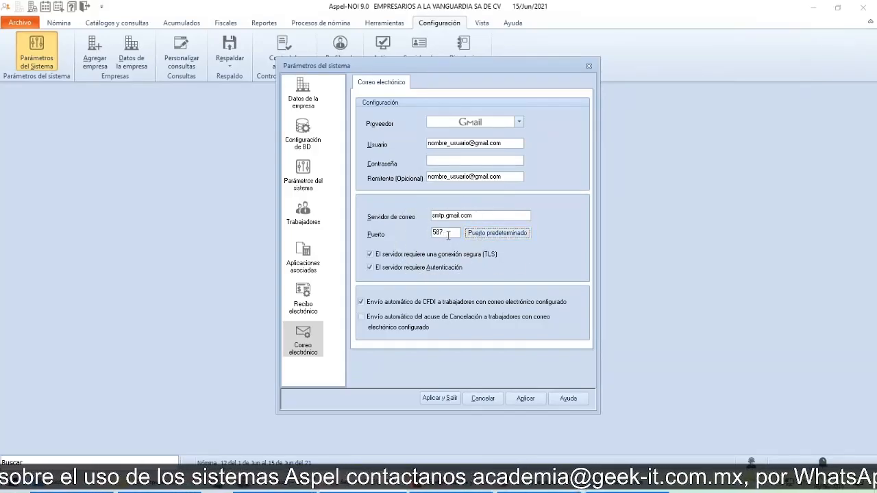
click(472, 127)
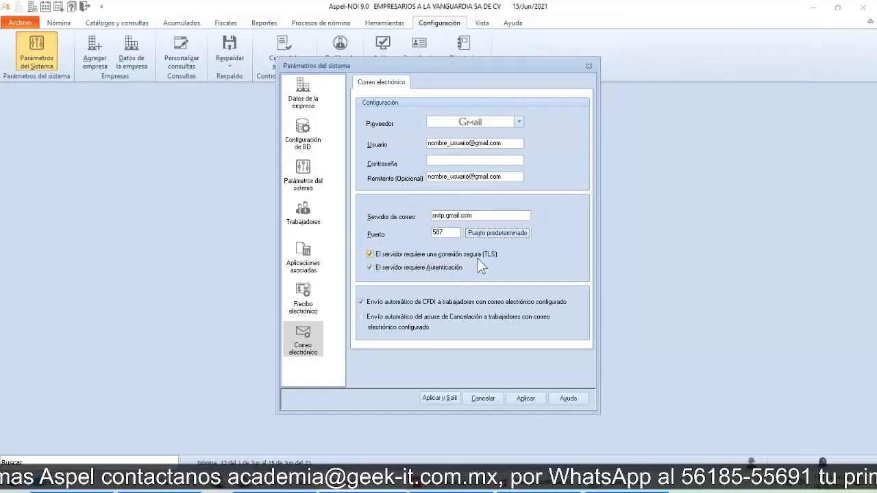
Step: Review the automatic sending options for CFDI and cancellation acknowledgements, and cancel the system parameters
key(ctrl)
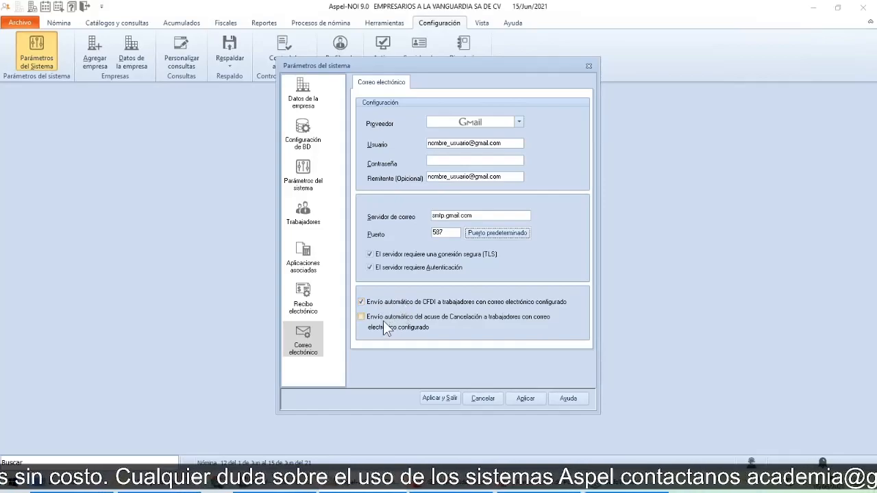
click(375, 317)
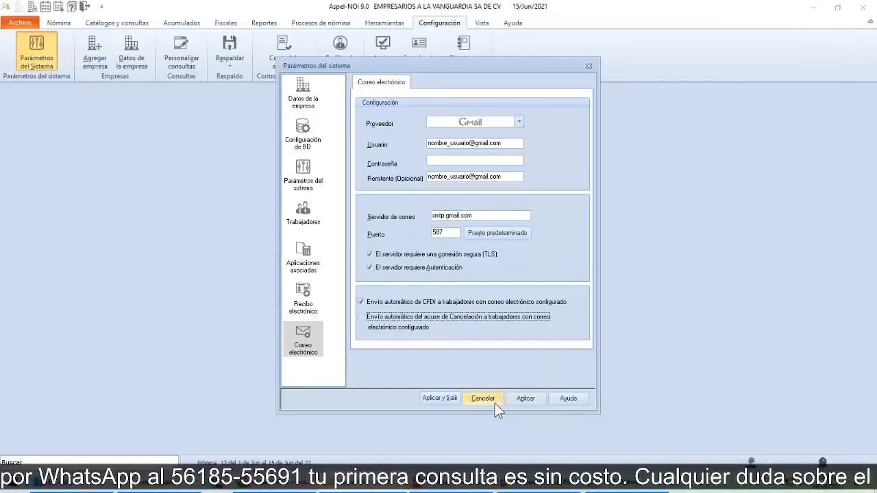
click(493, 402)
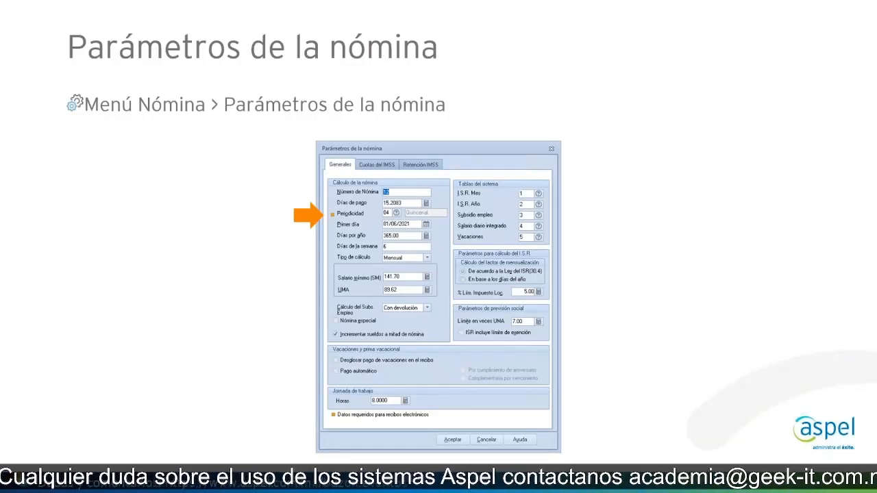
Step: Return to Aspel-NOI from the slide show and open the Parámetros de la nómina
key(alt+Tab)
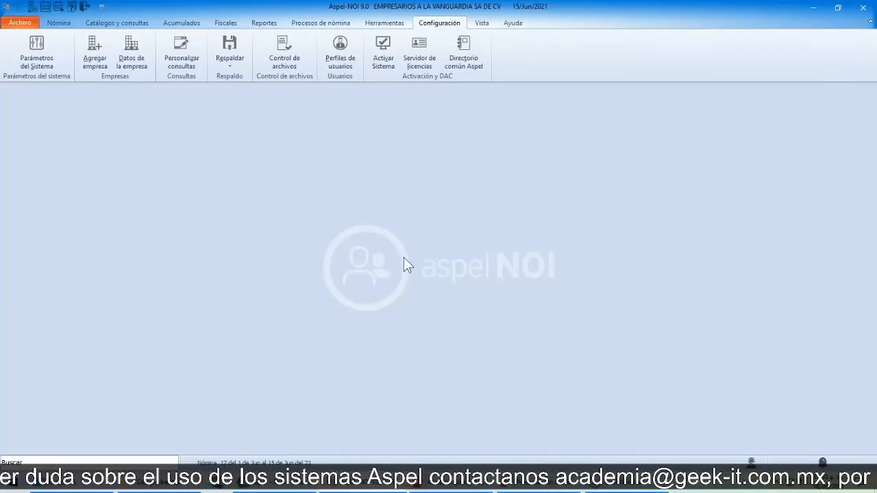
click(66, 26)
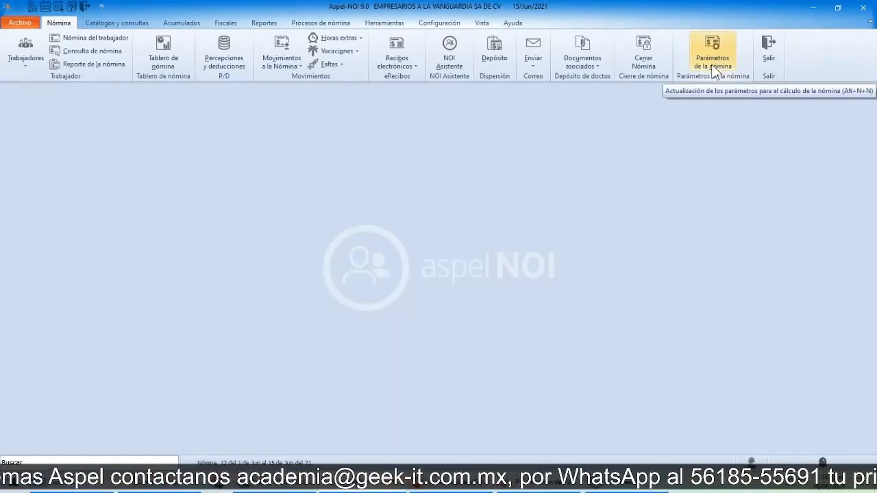
click(382, 26)
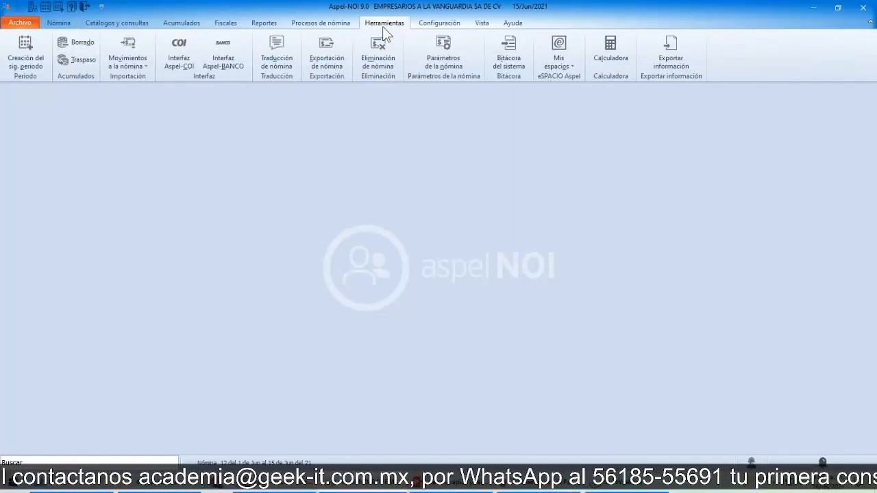
click(449, 60)
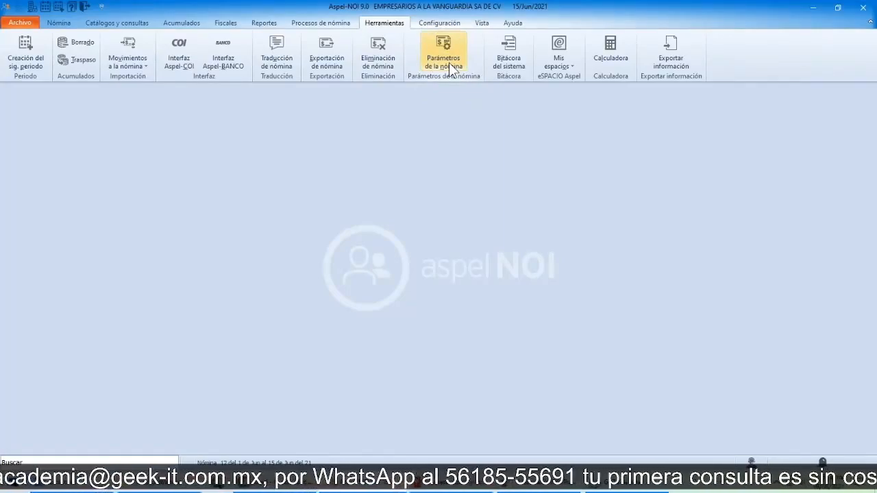
click(449, 62)
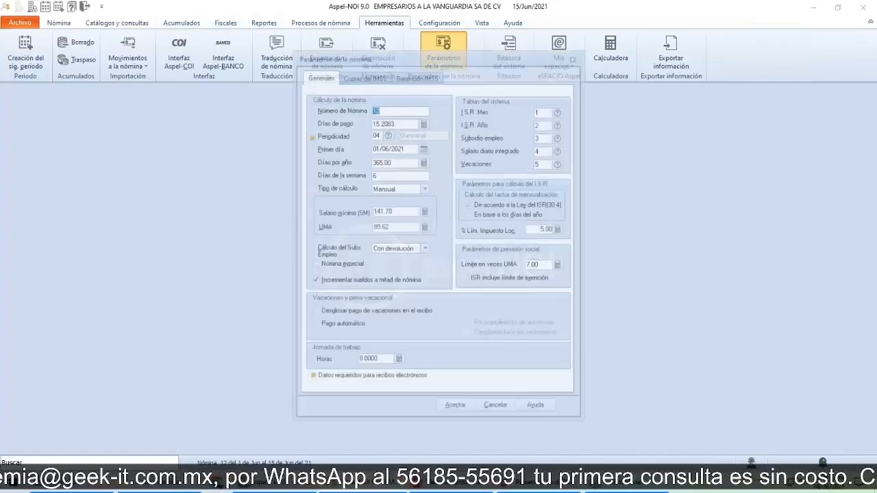
Step: Pick 04 Quincenal as the Periodicidad from the periodicity type catalog, and close the payroll parameters without accepting
click(353, 384)
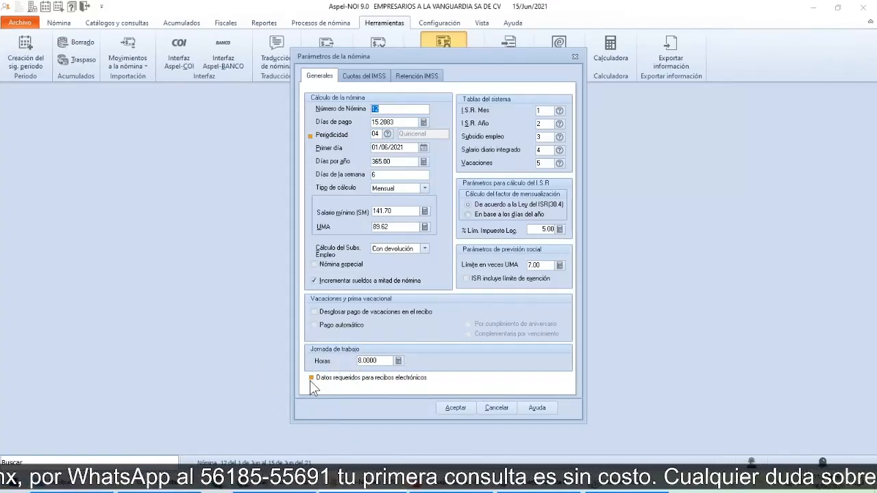
click(315, 137)
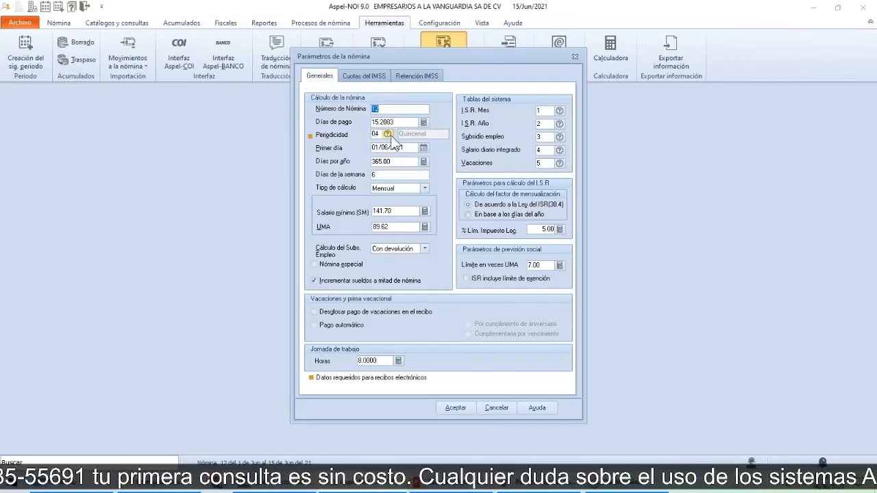
click(390, 136)
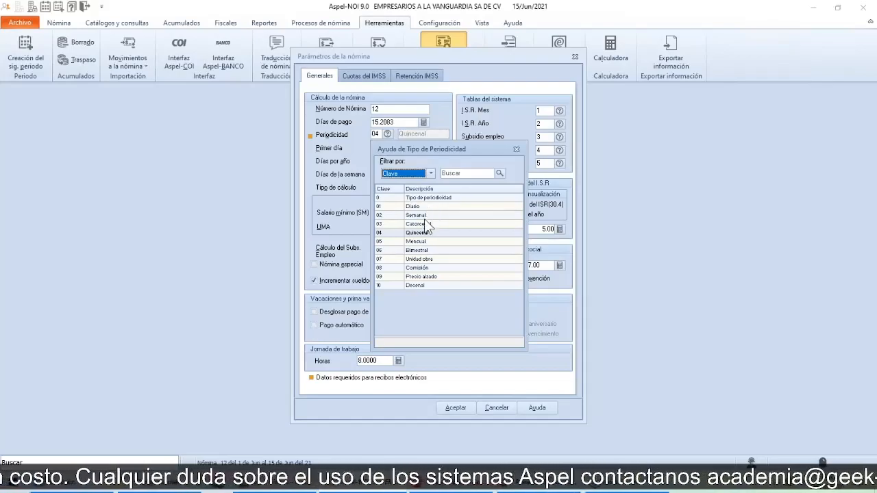
key(ctrl)
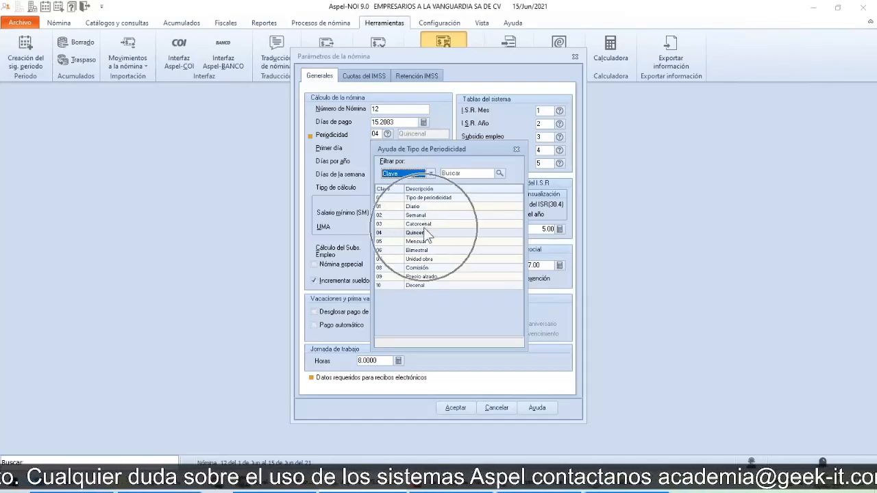
key(ctrl)
key(ctrl)
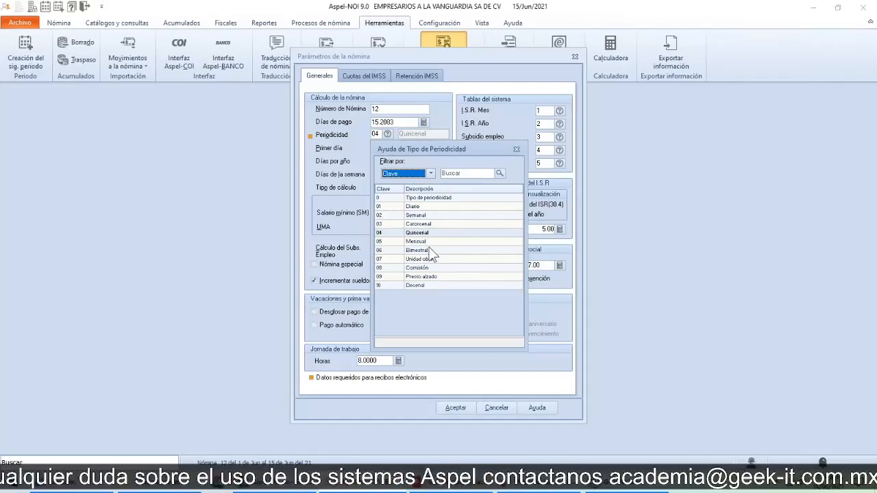
key(ctrl)
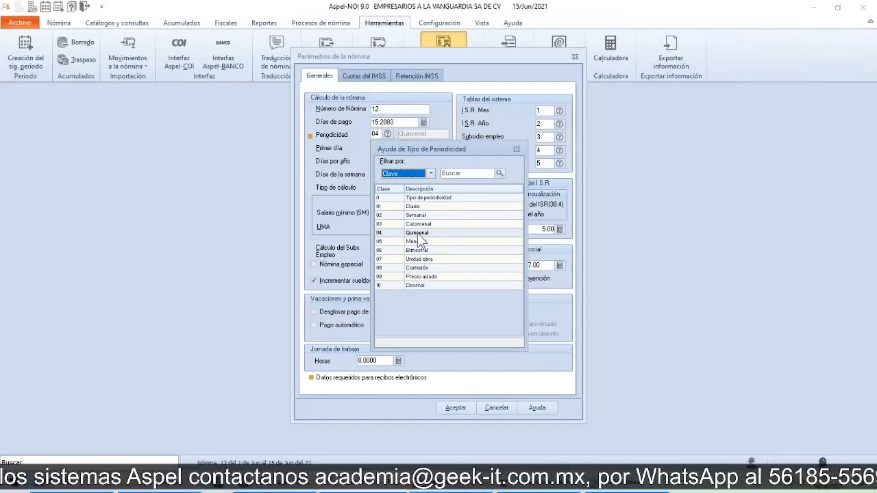
double_click(398, 233)
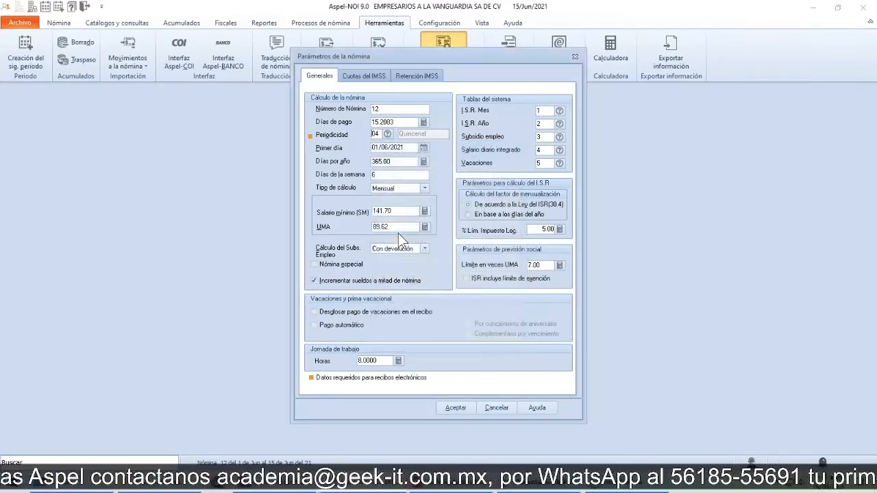
click(371, 140)
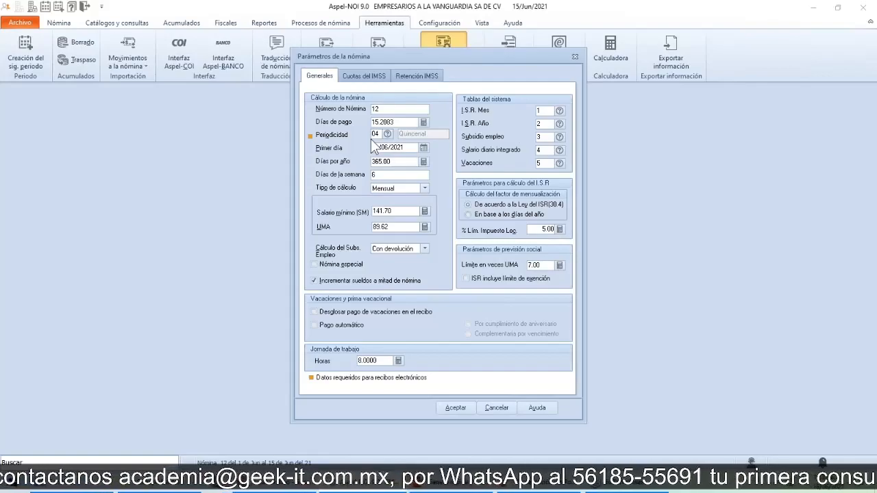
click(576, 57)
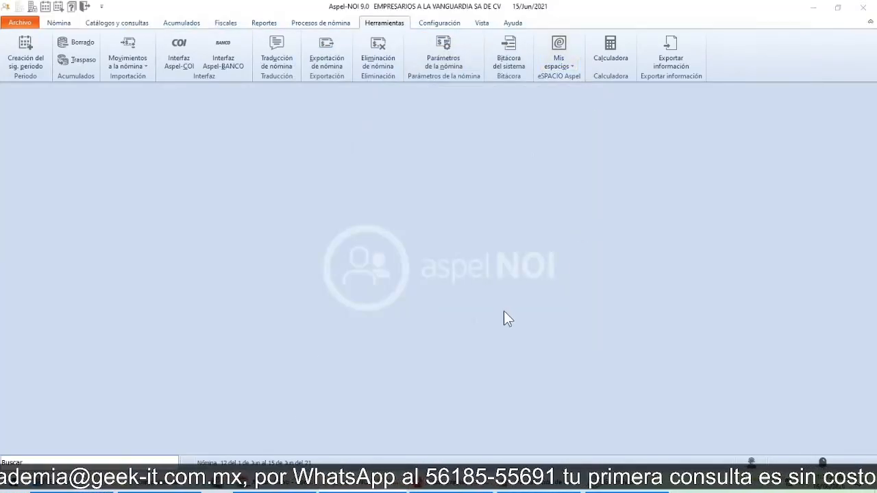
Step: Switch to the PowerPoint slide show and advance to the Validación de catálogos slide
key(alt+Tab)
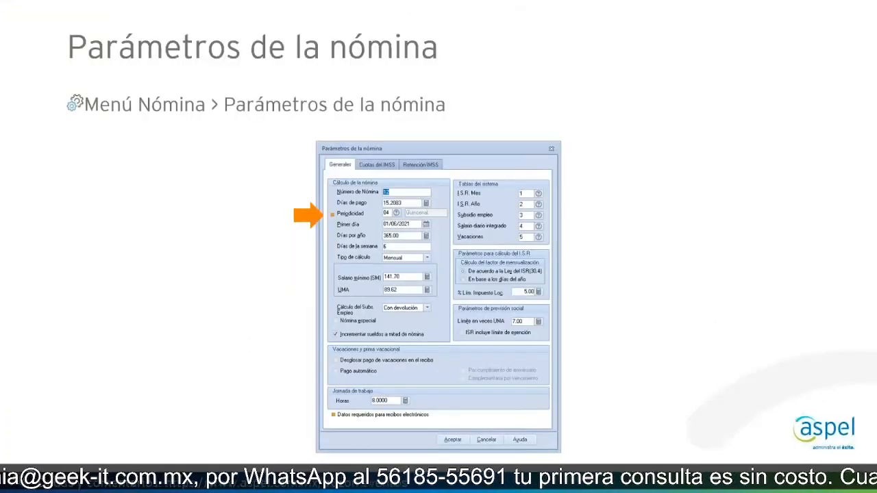
key(Right)
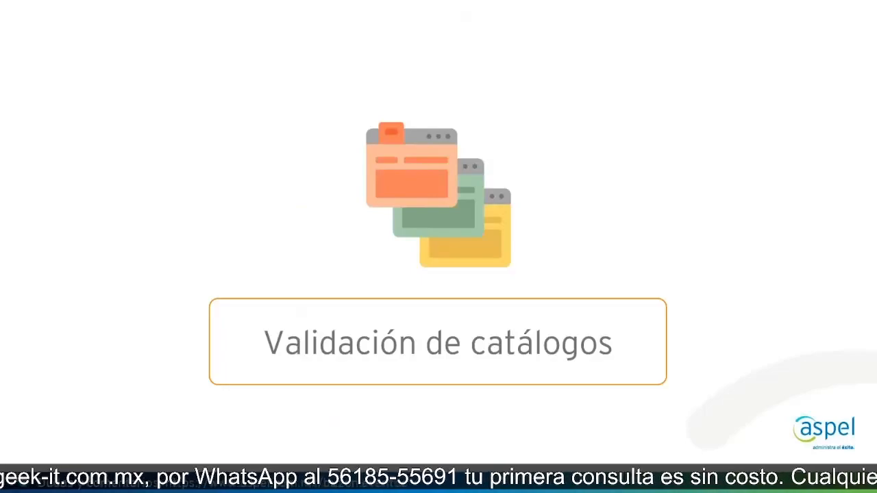
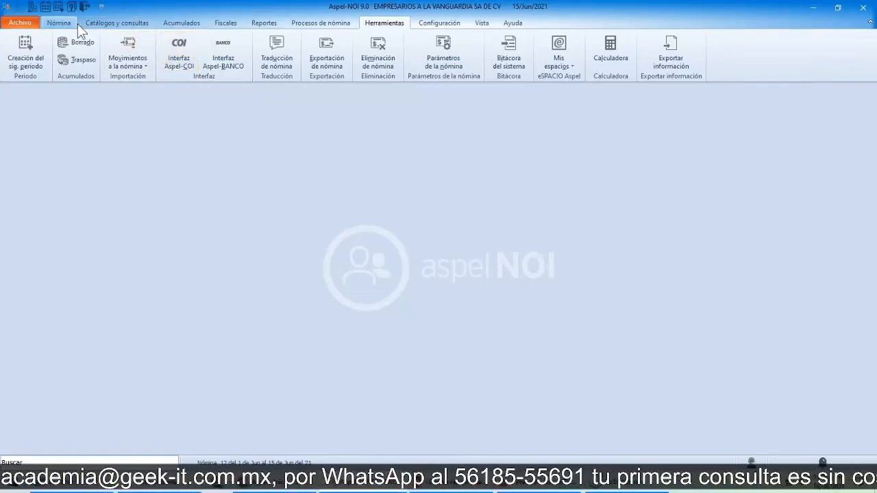
Step: Open the Puestos catalog and open the Asistente de Dirección position for modification
click(116, 25)
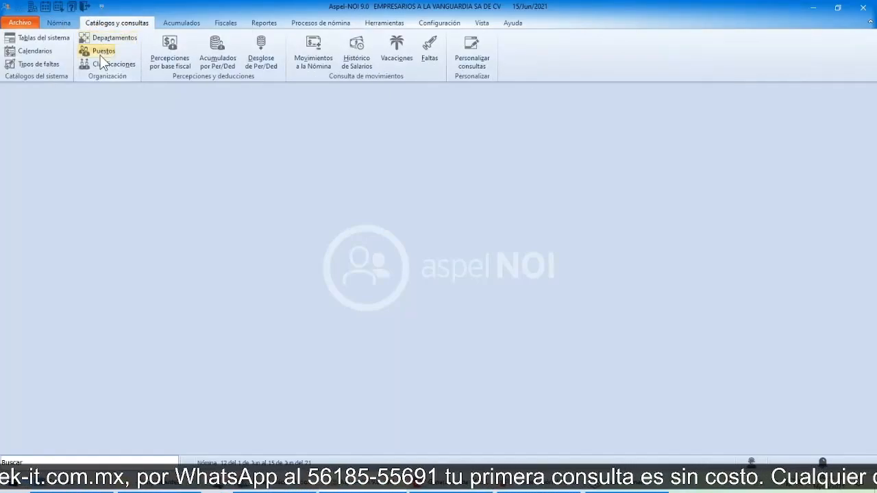
click(100, 57)
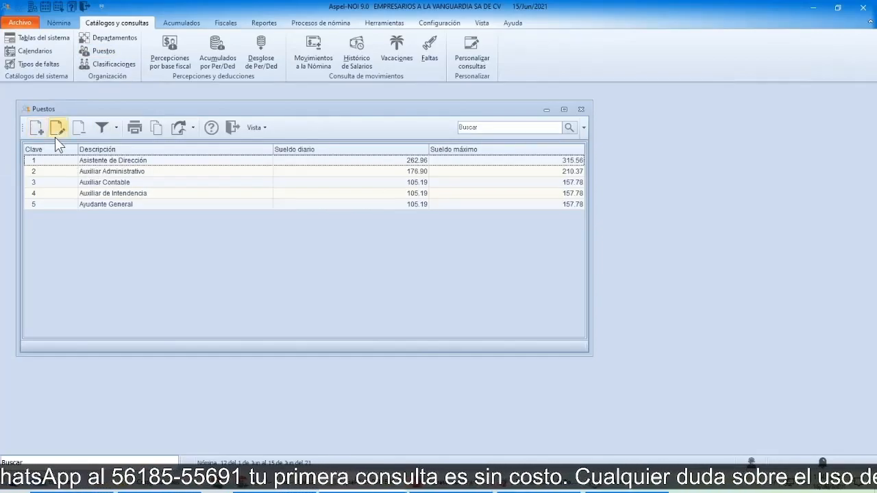
click(77, 161)
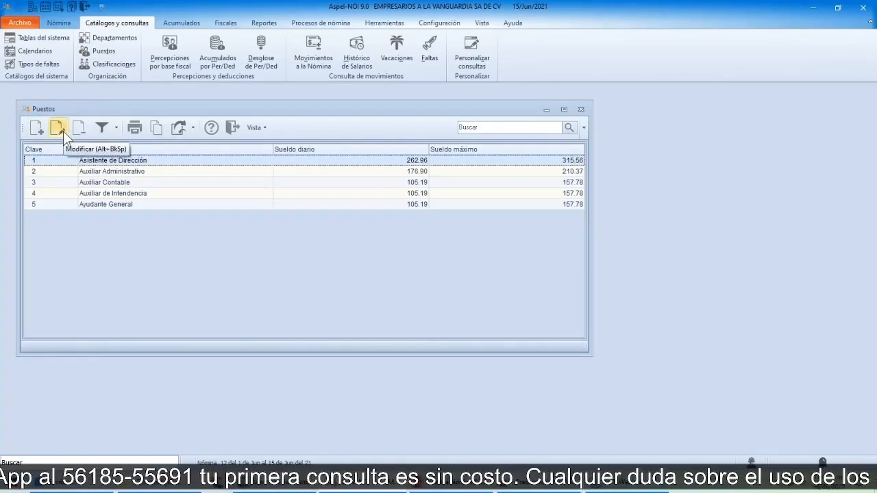
click(58, 129)
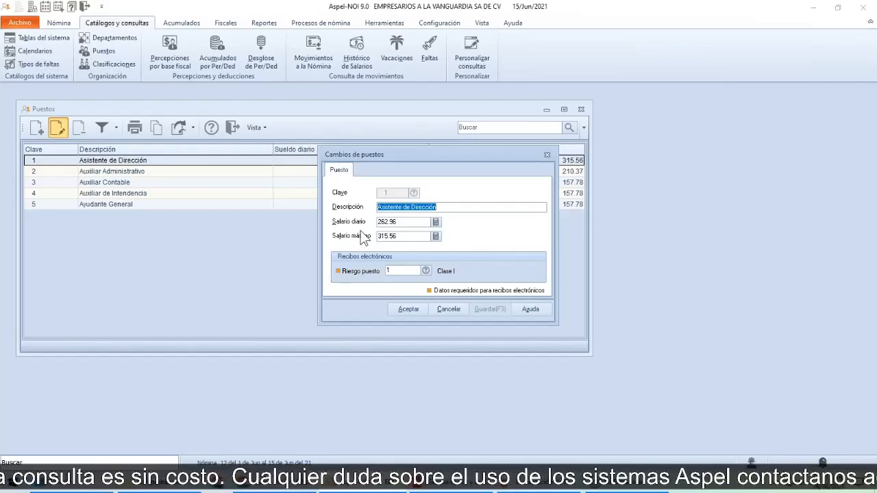
Step: Review the risk classes available for Riesgo puesto, and close the position and the Puestos catalog without accepting changes
click(425, 271)
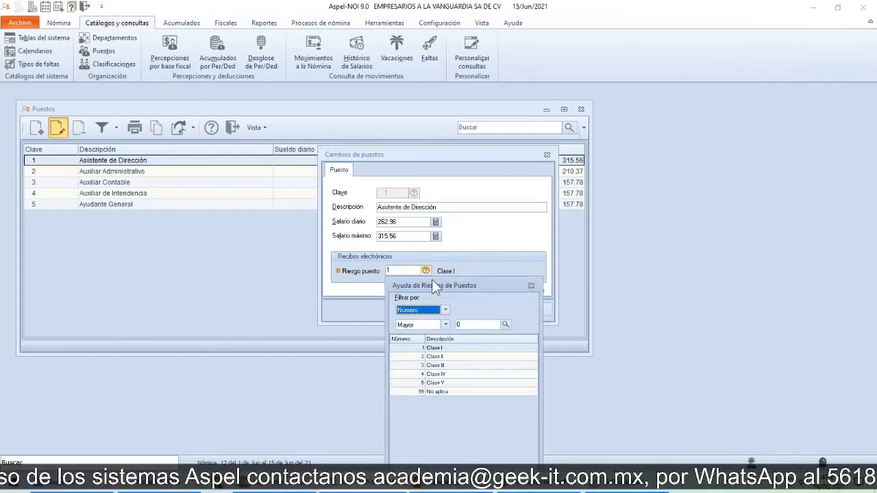
drag(455, 284, 555, 232)
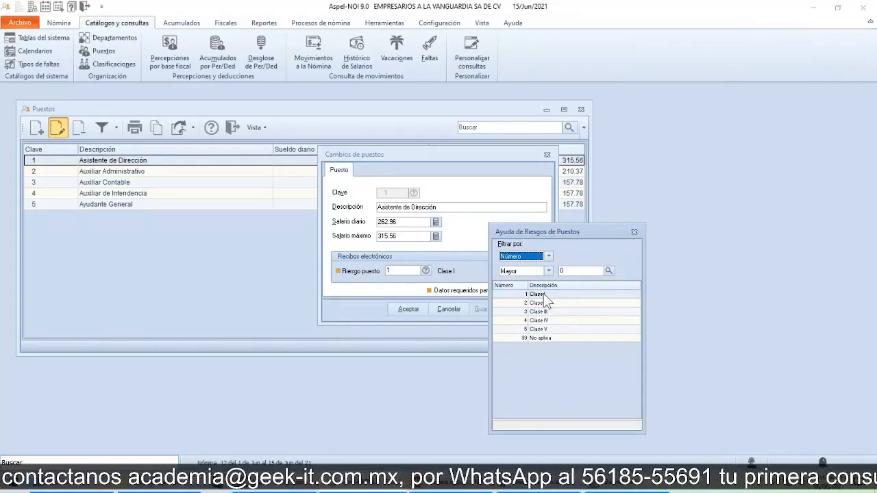
click(542, 338)
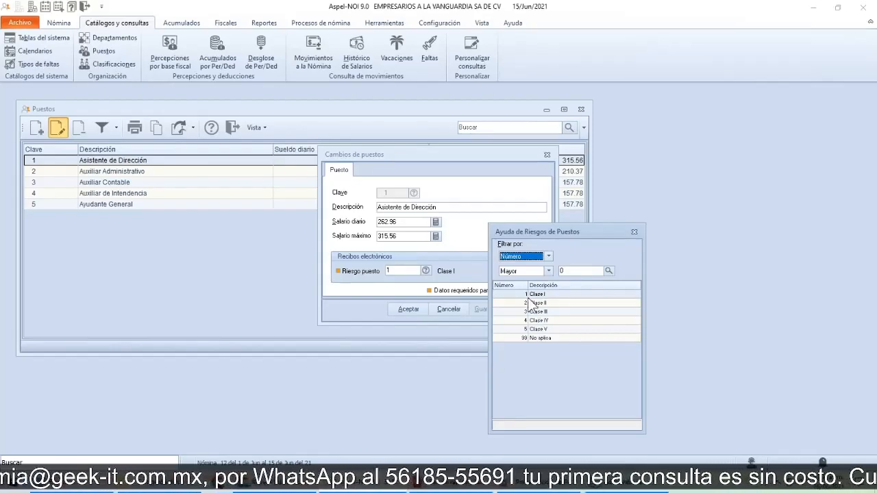
click(634, 234)
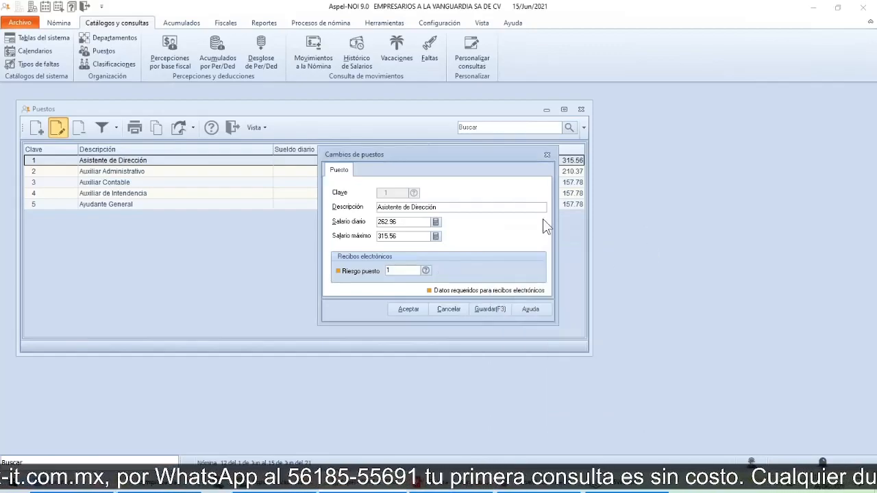
click(547, 154)
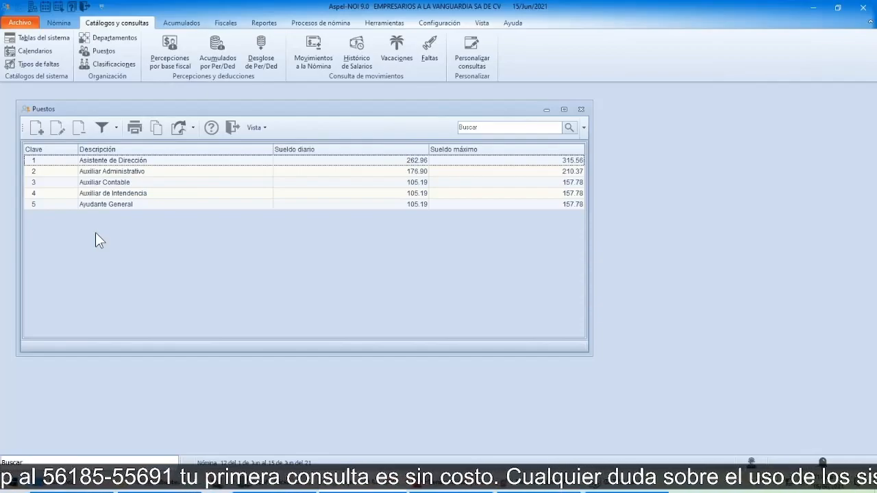
click(234, 129)
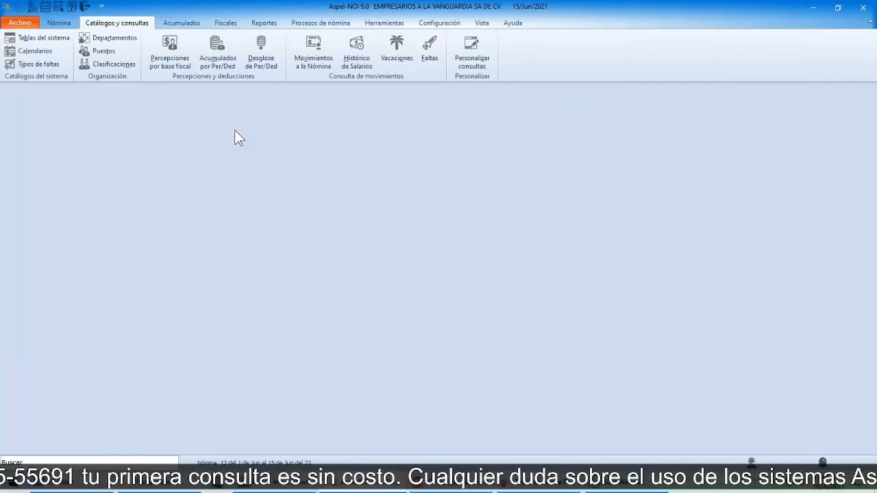
Step: Switch to the PowerPoint slide show and advance to the Catálogo de percepciones y deducciones slide
key(super+Tab)
key(alt+Tab)
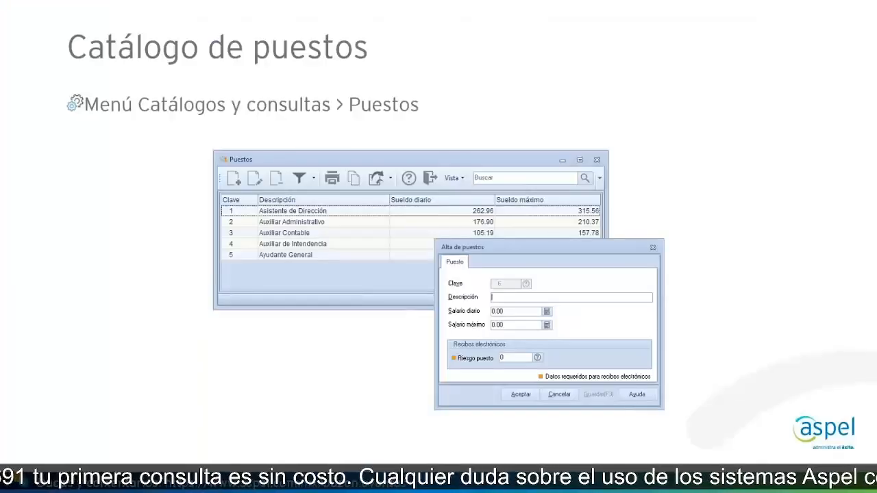
key(Right)
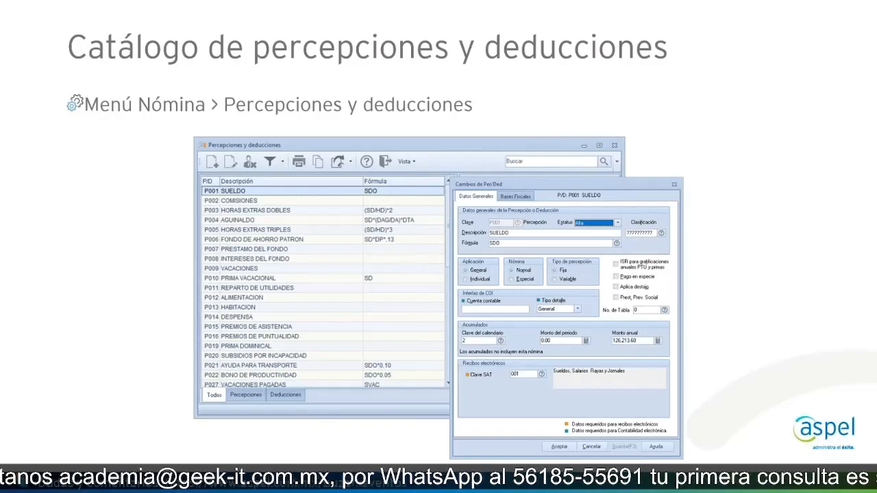
Step: Return to Aspel-NOI, open the Percepciones y deducciones catalog, and review its perceptions and deductions lists, ending on the perceptions
key(alt+Tab)
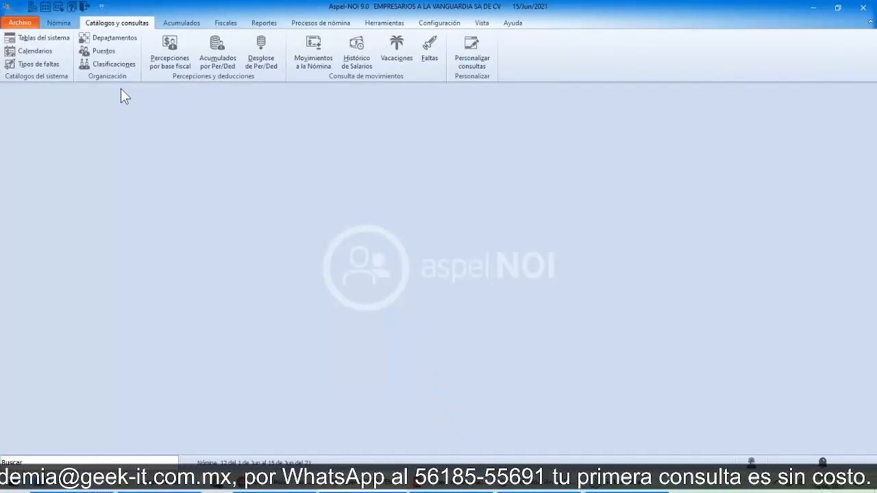
click(58, 23)
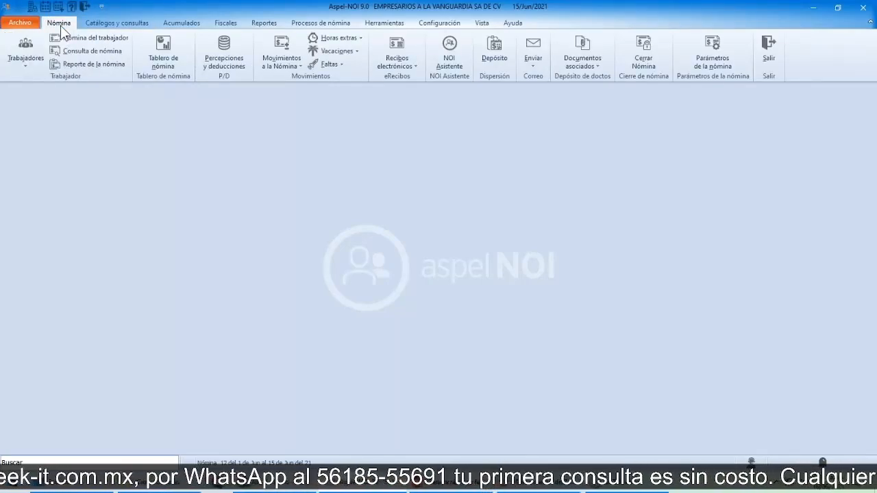
click(218, 69)
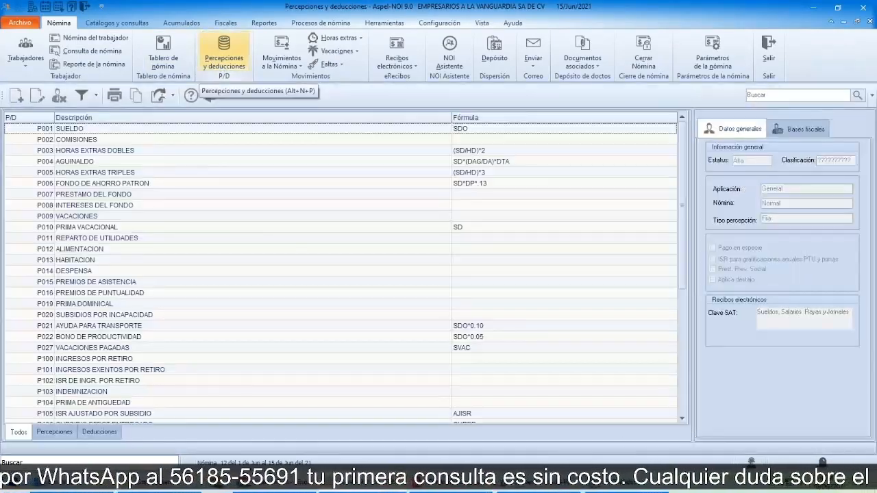
click(12, 435)
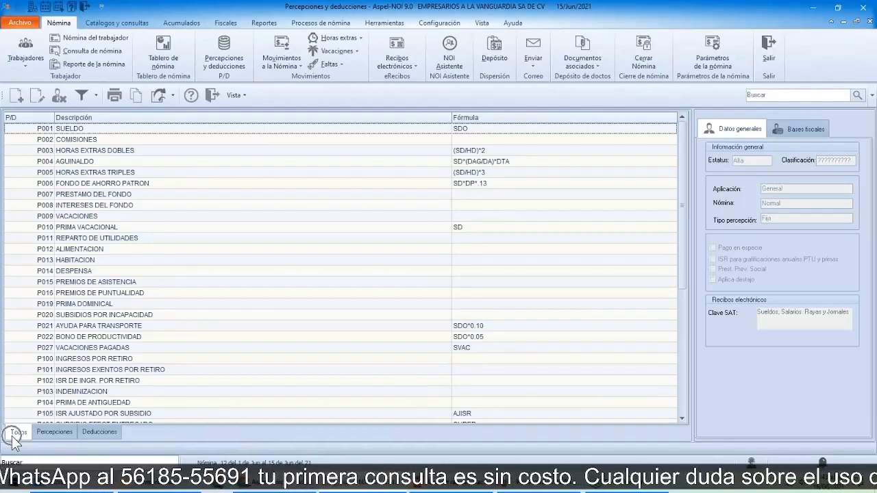
click(49, 436)
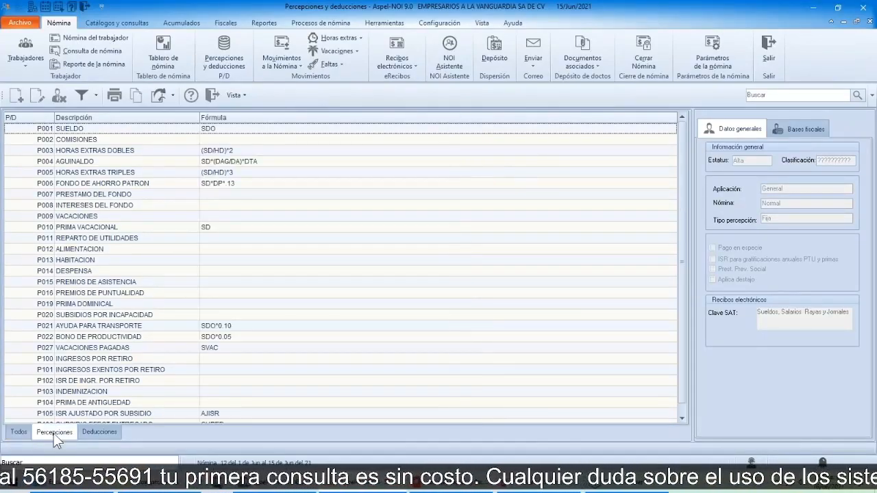
click(92, 436)
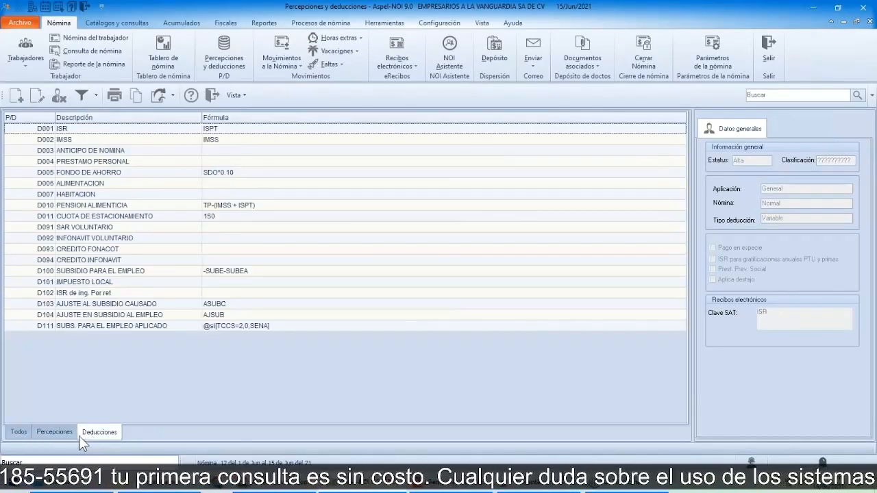
click(66, 435)
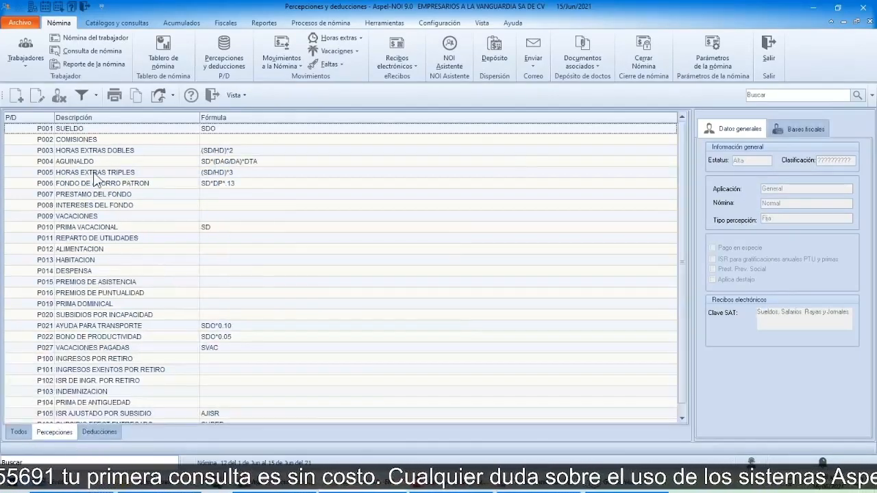
Step: Open the P001 SUELDO perception and examine its Clave SAT for electronic receipts
click(76, 132)
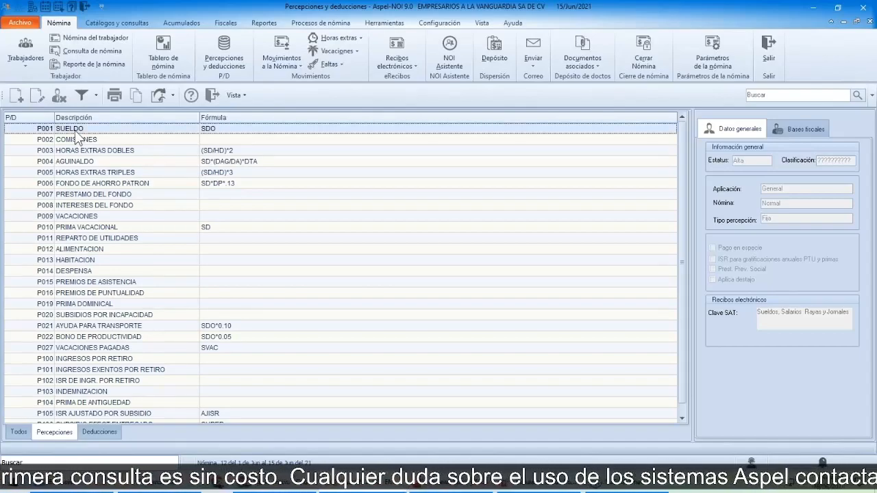
double_click(76, 129)
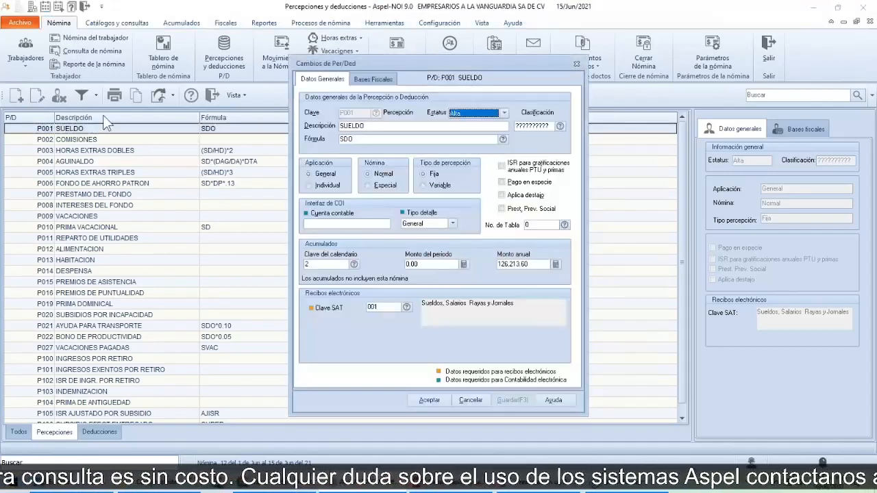
drag(371, 65, 353, 67)
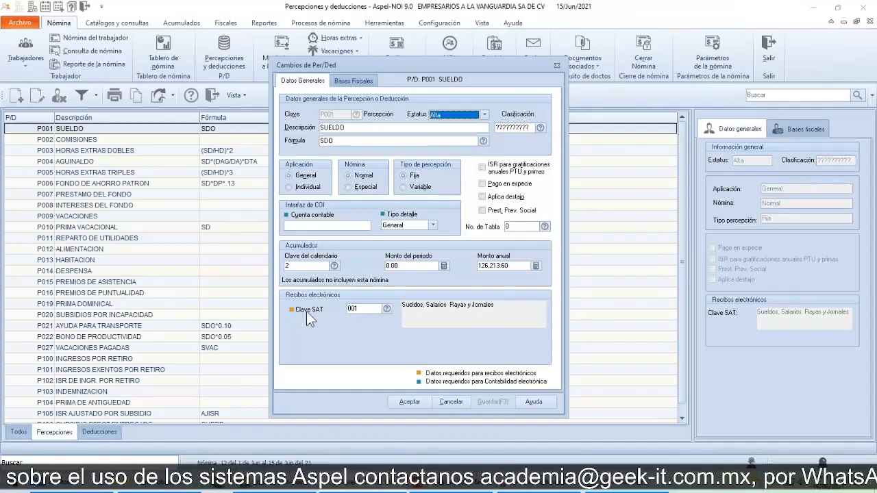
key(ctrl)
key(ctrl)
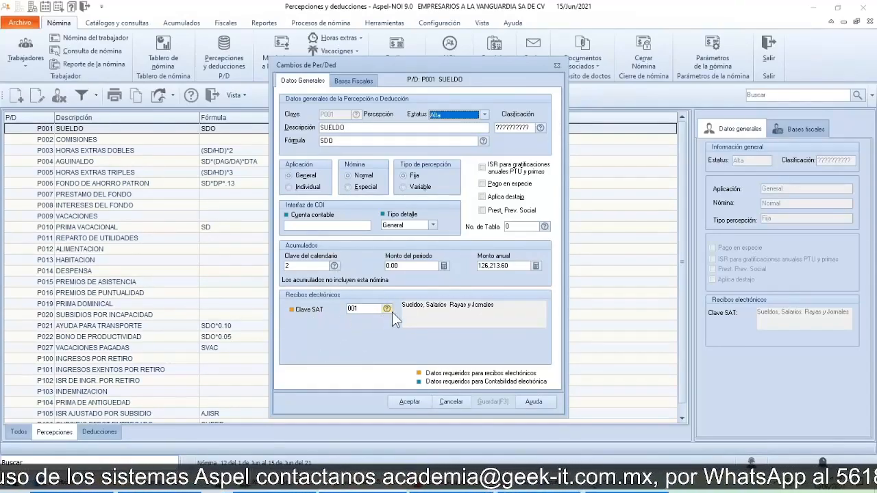
key(ctrl)
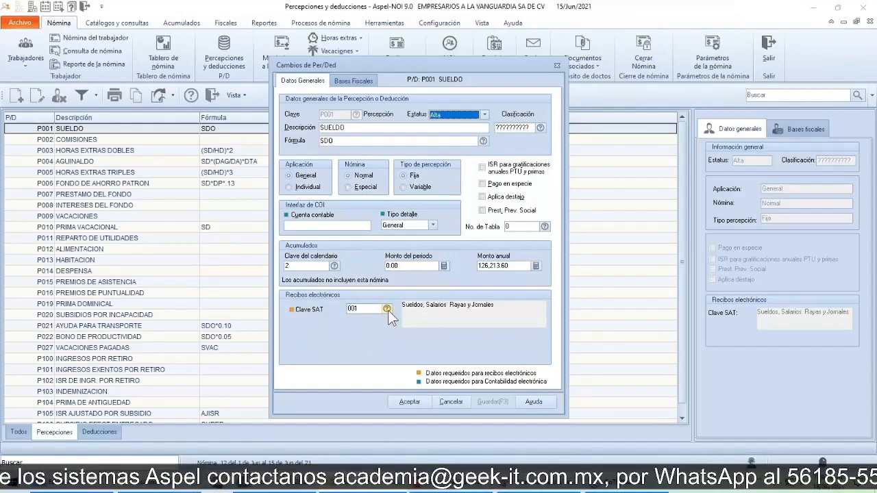
Step: Review the catalog of SAT keys available for SUELDO, and close the perception without accepting changes
click(387, 309)
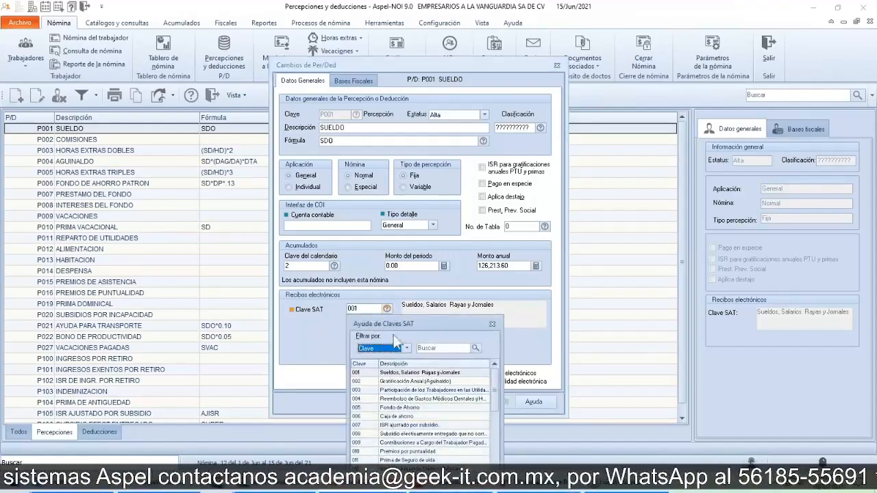
drag(404, 324, 501, 200)
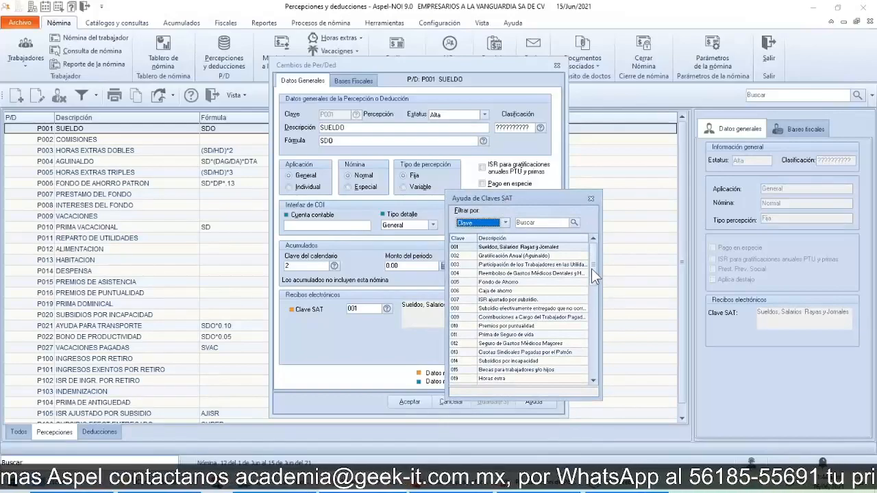
mouse_move(591, 269)
mouse_down()
mouse_move(594, 369)
mouse_move(591, 263)
mouse_up()
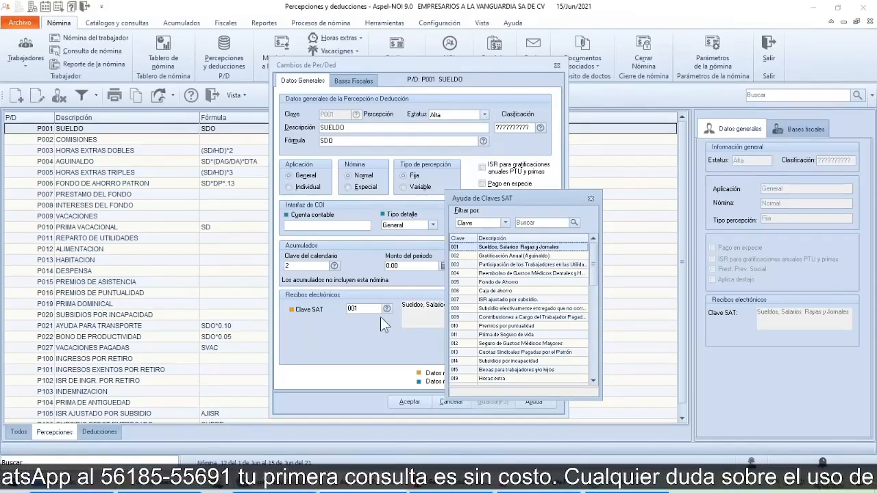
click(590, 199)
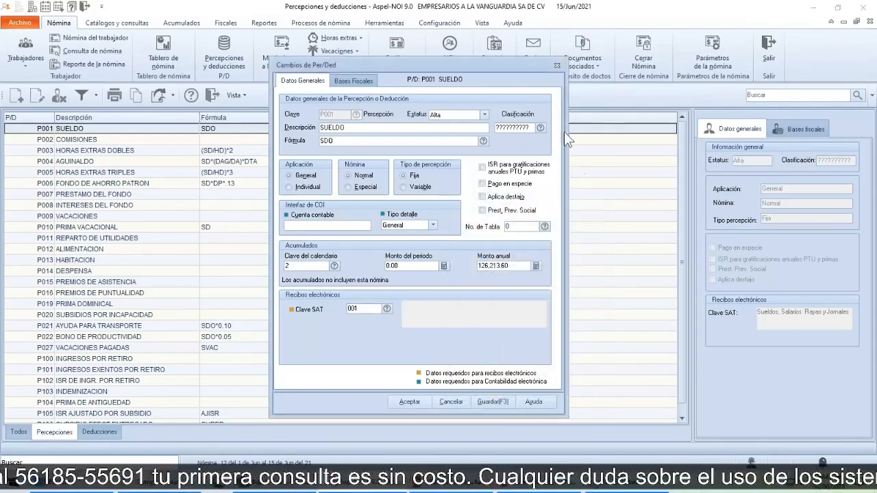
click(558, 67)
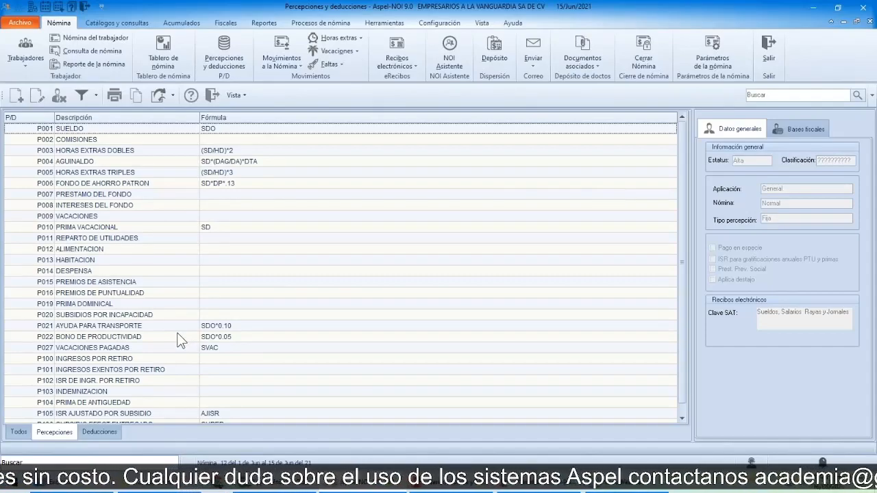
Step: Open the P021 AYUDA PARA TRANSPORTE perception, review its key in the SAT key catalog, and close it without accepting changes
double_click(89, 326)
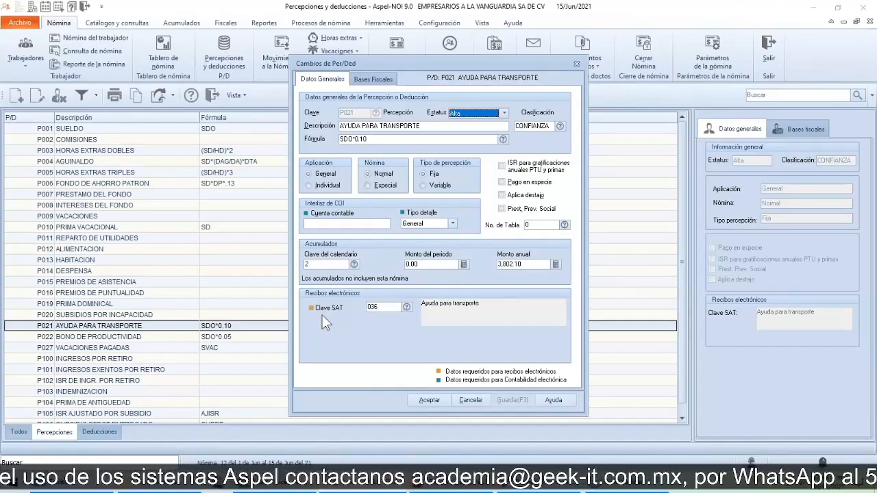
key(ctrl)
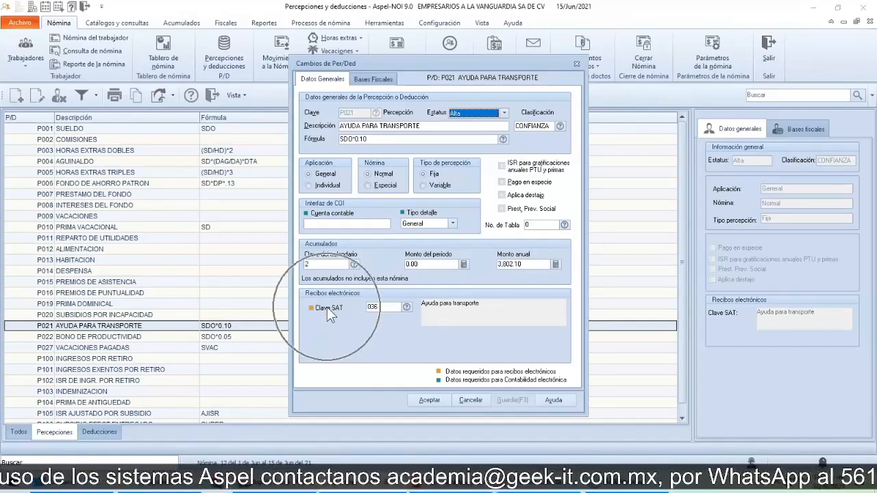
click(407, 307)
drag(420, 316, 566, 211)
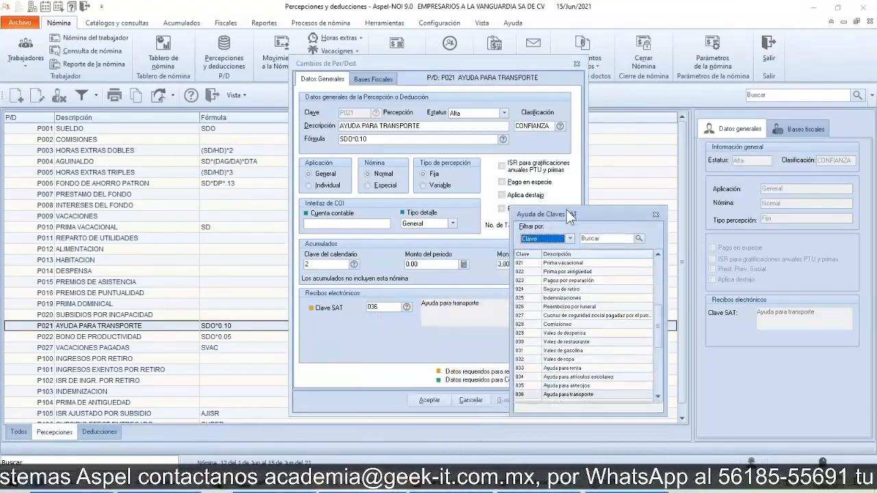
scroll(569, 370, down, 1)
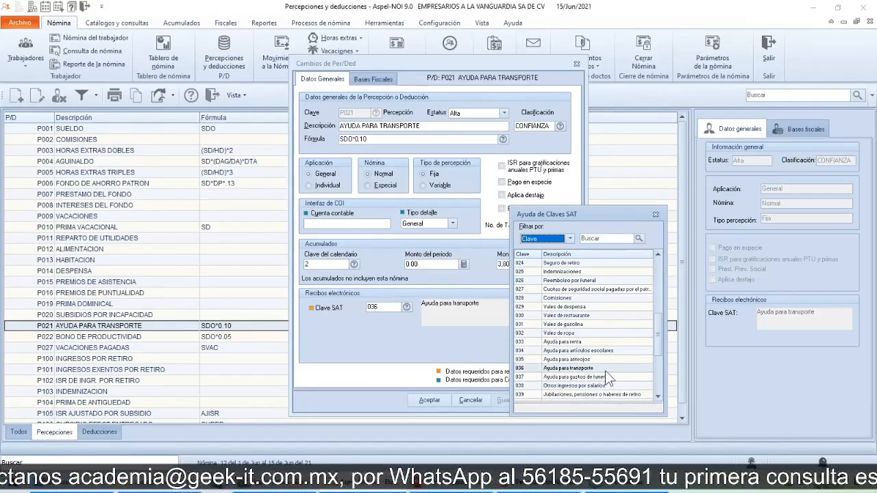
click(655, 215)
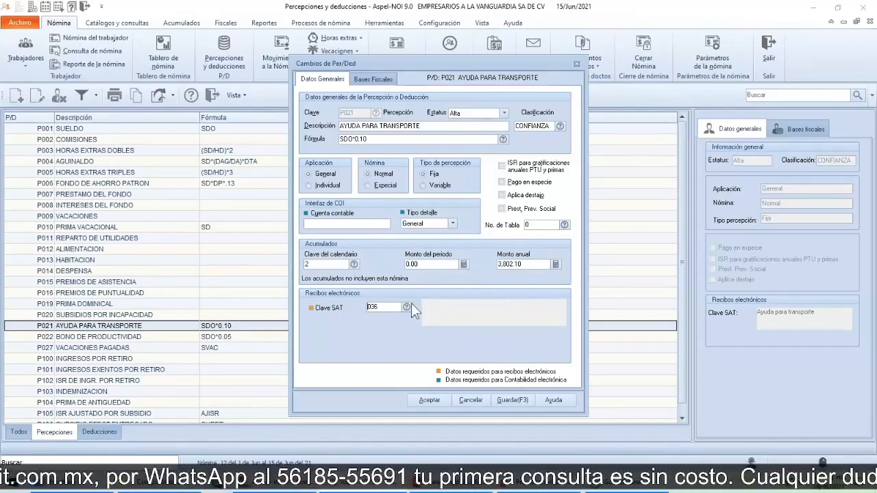
click(575, 65)
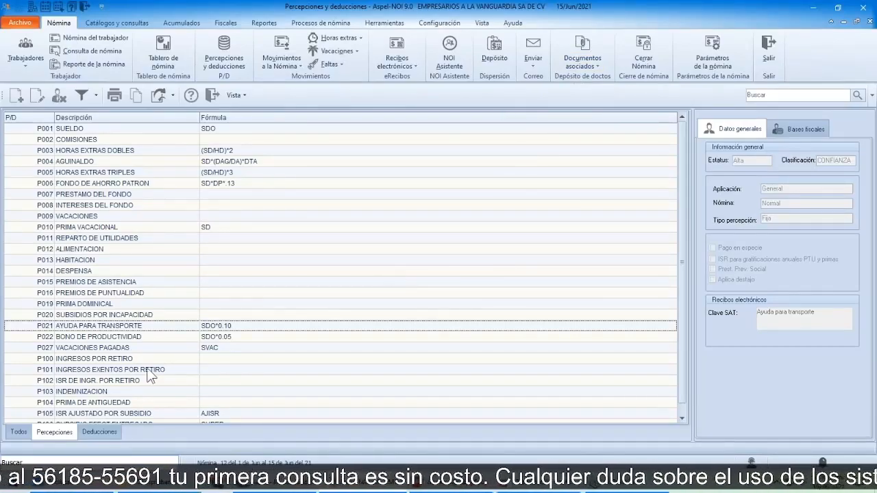
Step: Open the D001 ISR deduction, review its key in the SAT key catalog, and close it without accepting changes
click(95, 430)
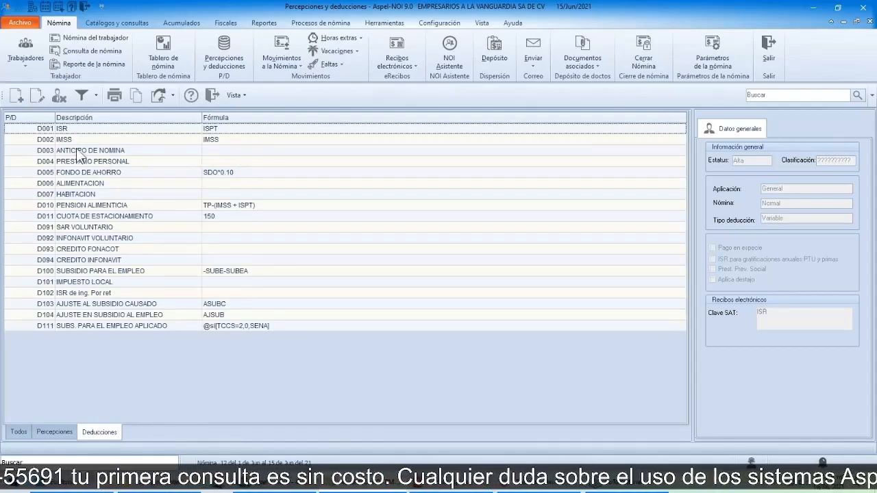
click(69, 128)
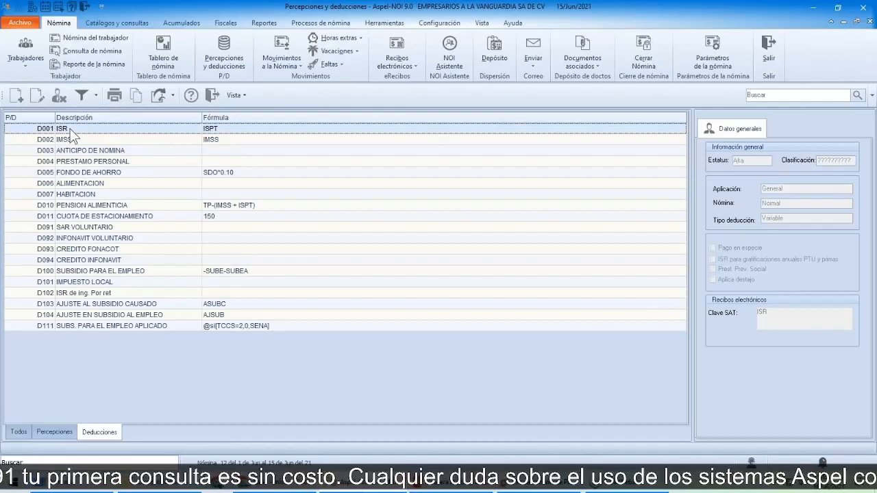
double_click(70, 130)
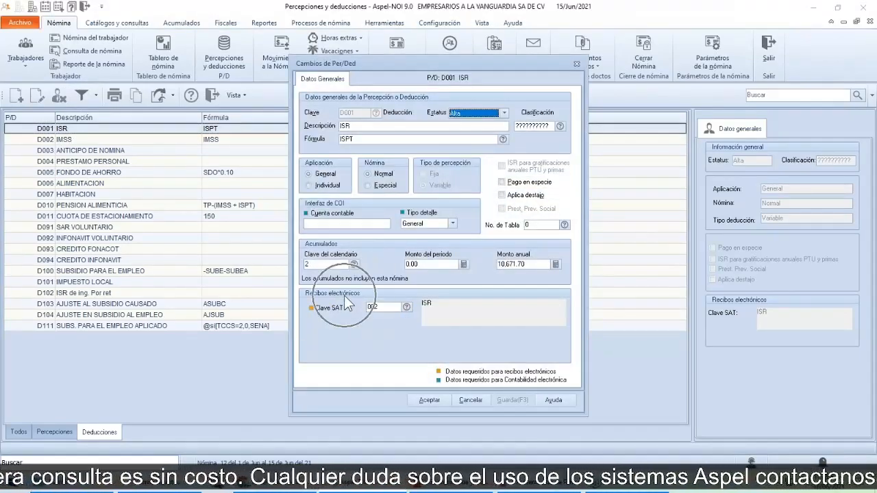
click(406, 308)
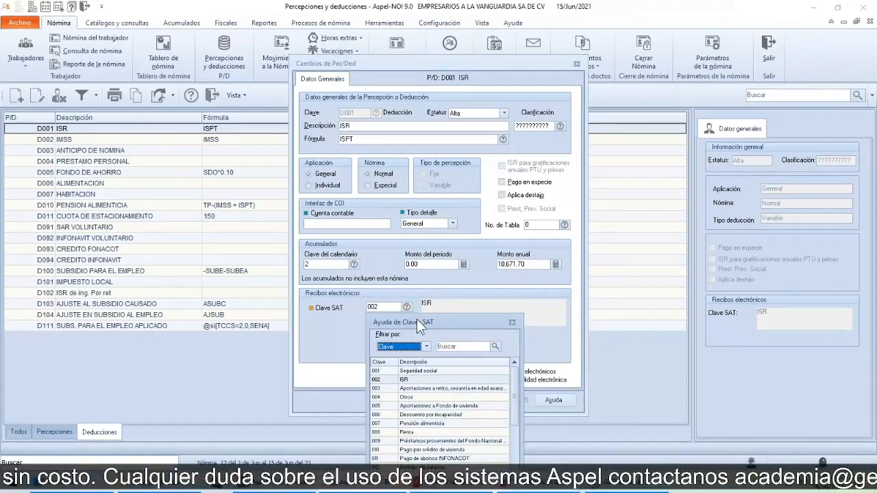
drag(417, 319, 547, 188)
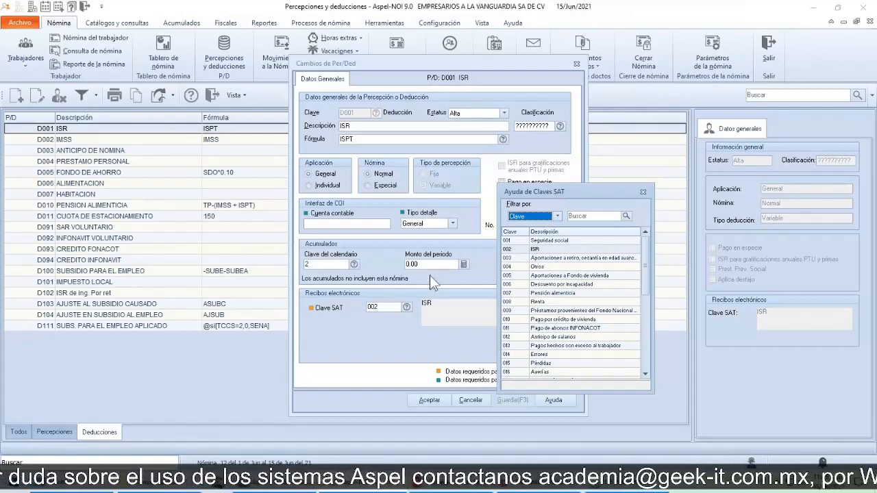
key(ctrl)
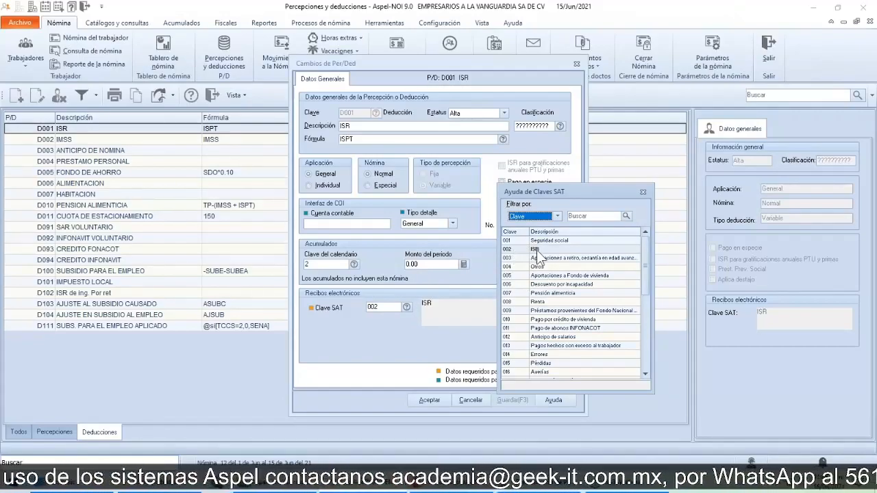
click(644, 192)
click(577, 64)
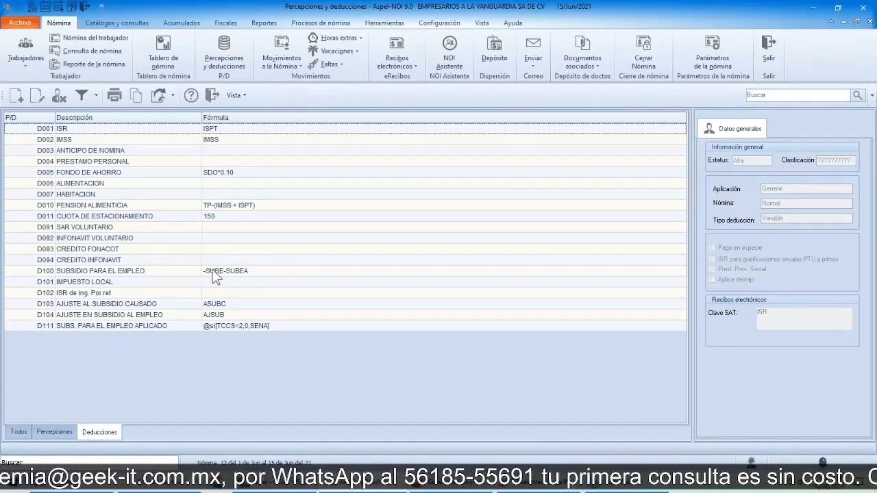
Step: Close the Percepciones y deducciones catalog, switch to the presentation, and advance to the Catálogo de trabajadores slide
click(217, 101)
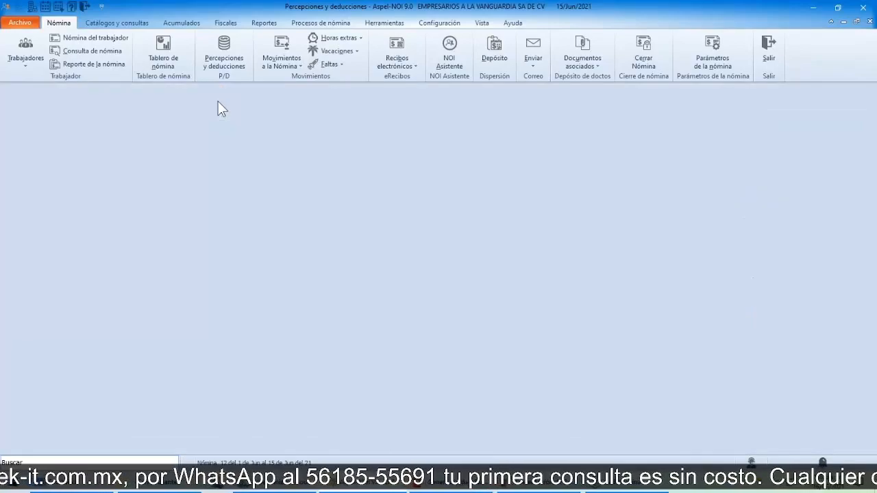
key(alt+Tab)
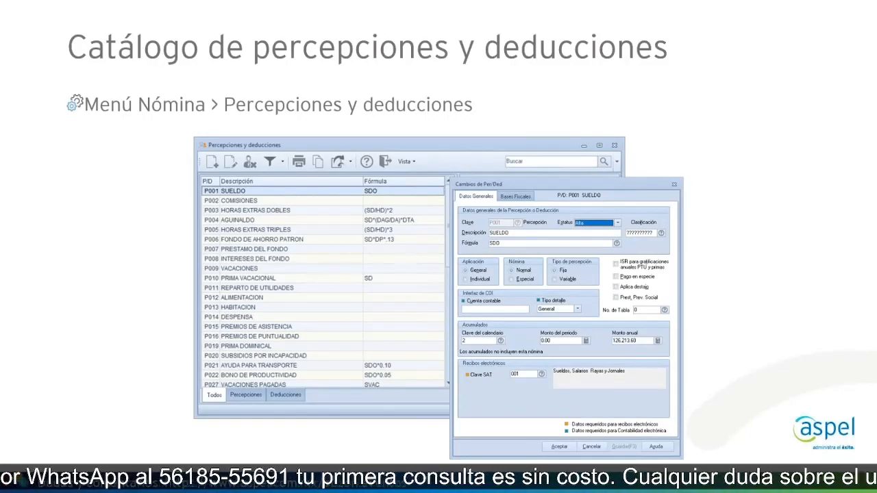
key(Right)
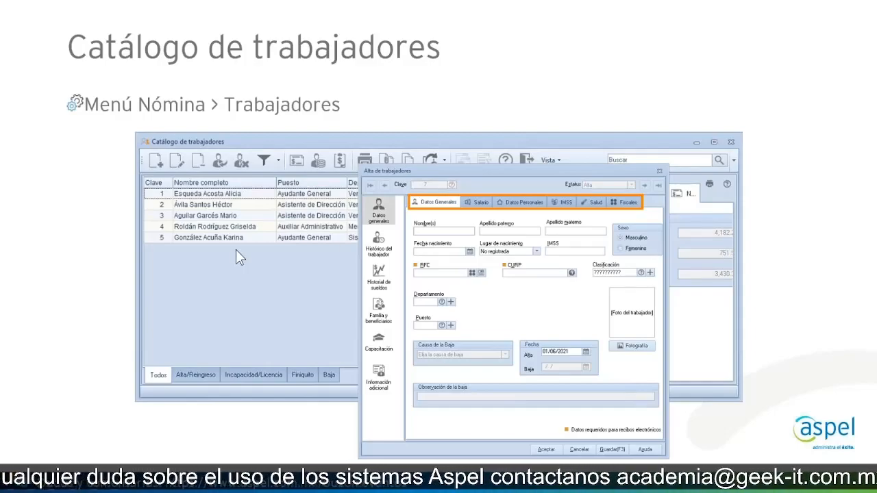
Step: Return to Aspel-NOI and open the workers catalog
key(alt+Tab)
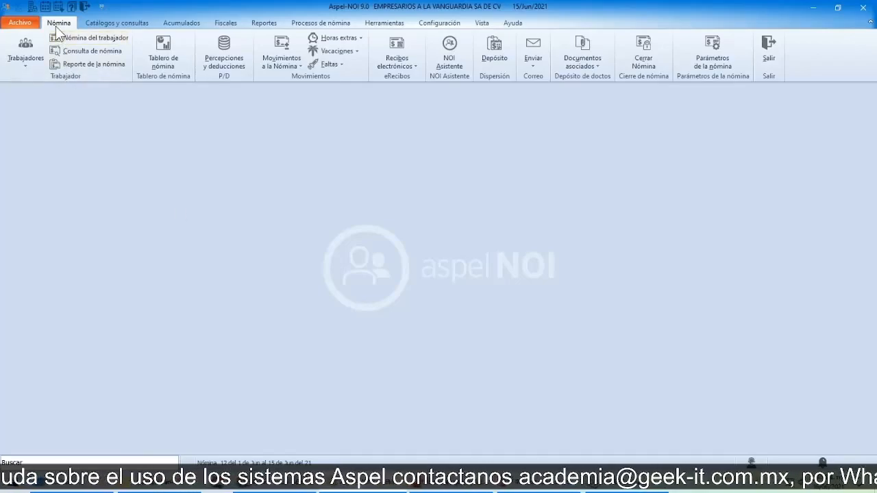
key(ctrl)
key(ctrl)
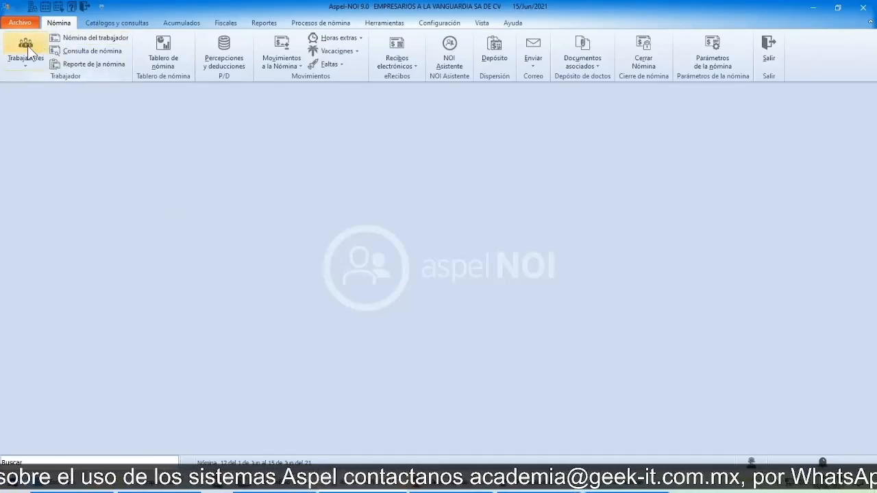
key(ctrl)
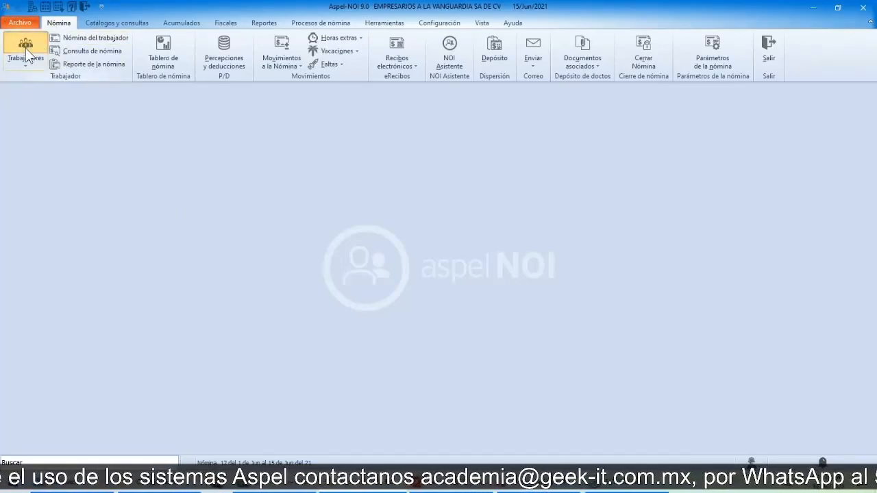
click(28, 54)
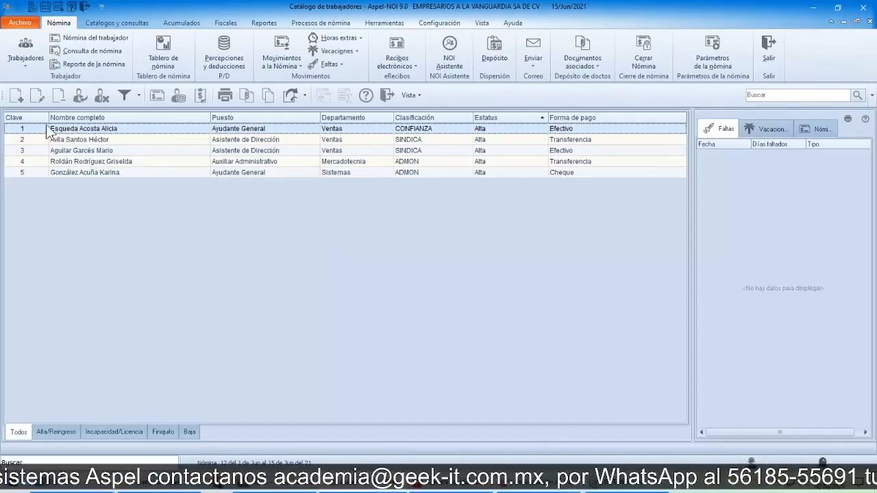
Step: Open a new worker record, examine its general data fields required for electronic receipts, and close it without saving
click(18, 97)
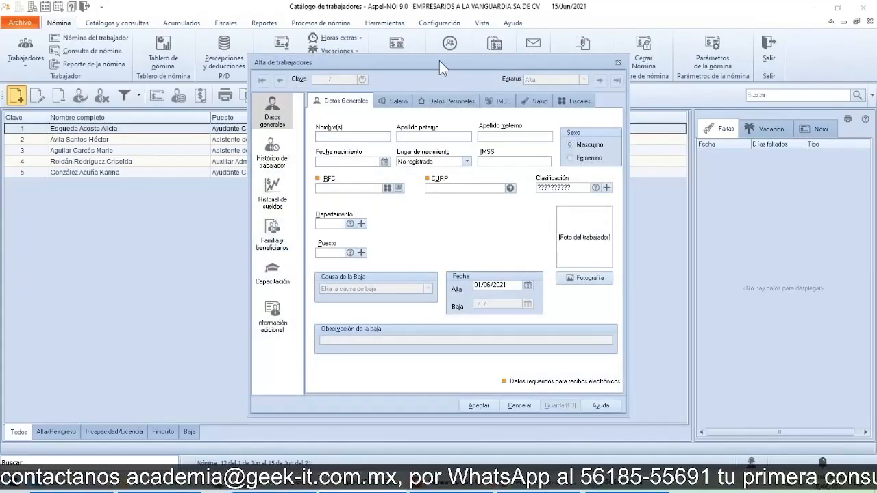
drag(439, 61, 415, 82)
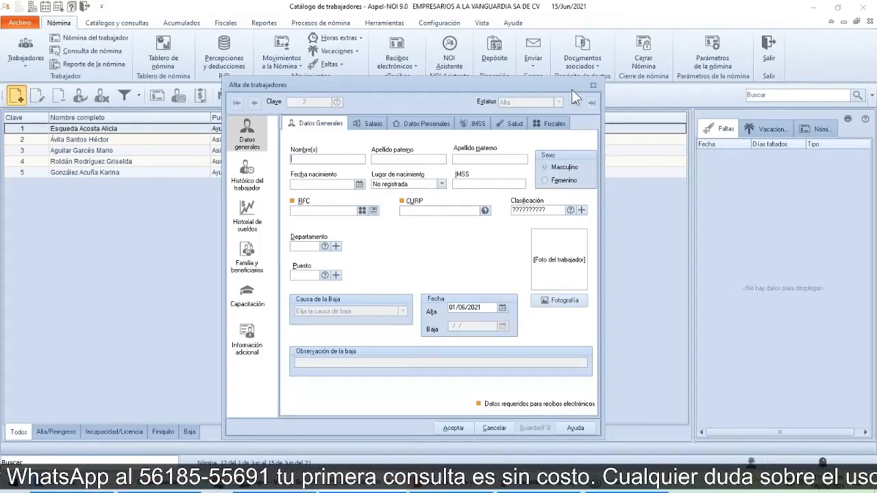
click(592, 87)
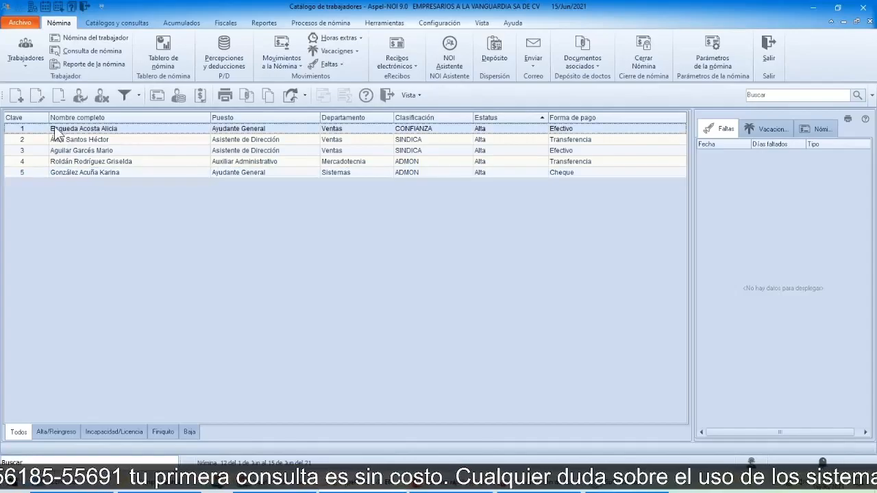
Step: Open the record of the worker with Clave 1 for editing and verify the worker's RFC
click(40, 100)
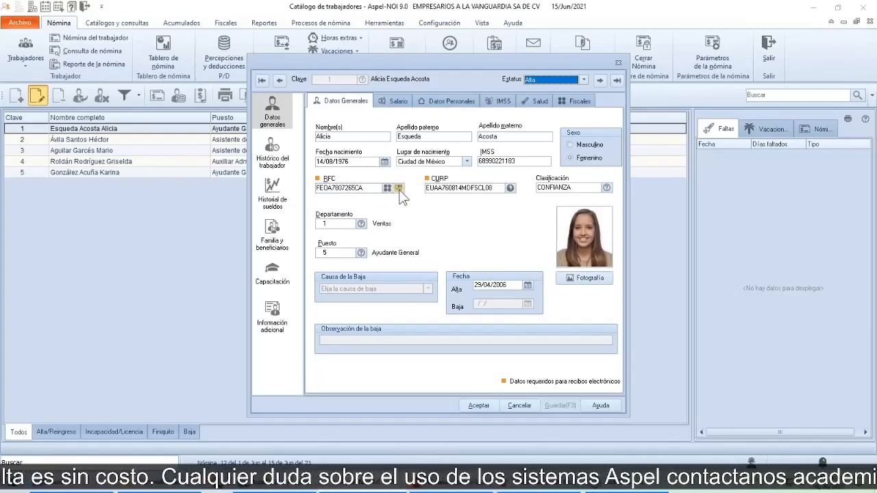
click(400, 192)
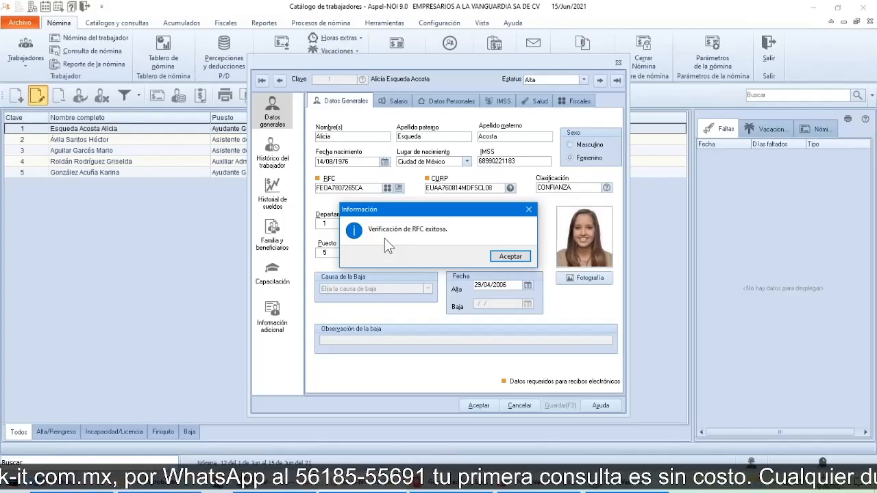
click(509, 258)
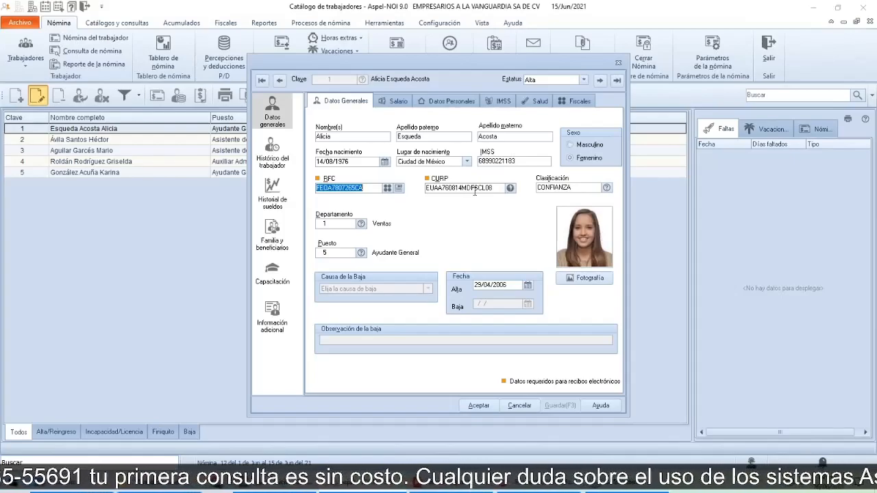
Step: Examine the worker's salary data, especially the Banco operador and Control de banco fields required for payroll deposit
click(396, 102)
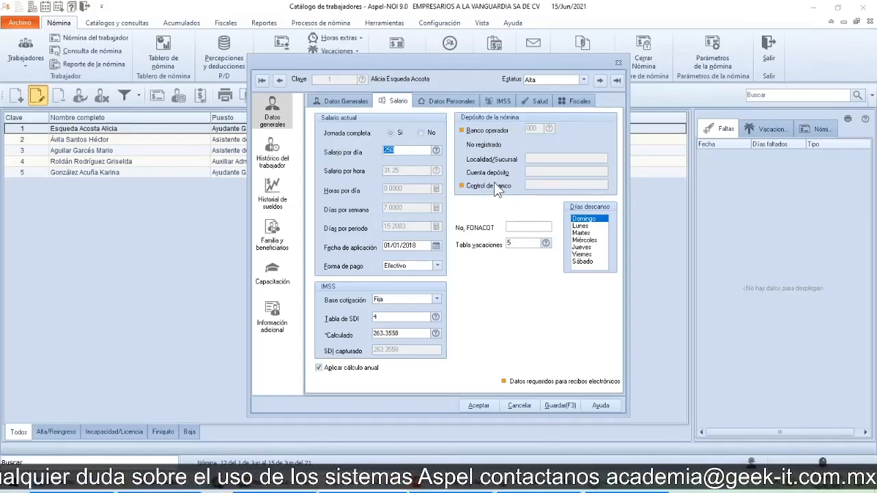
click(530, 130)
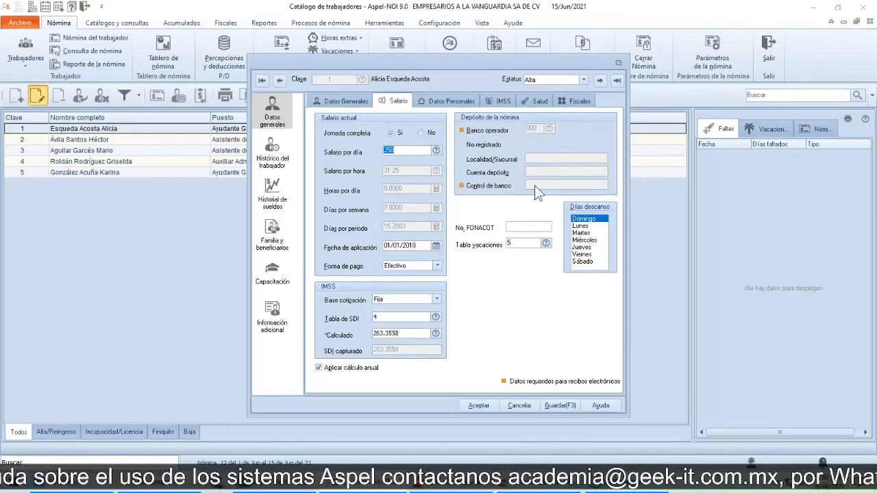
click(534, 185)
click(534, 128)
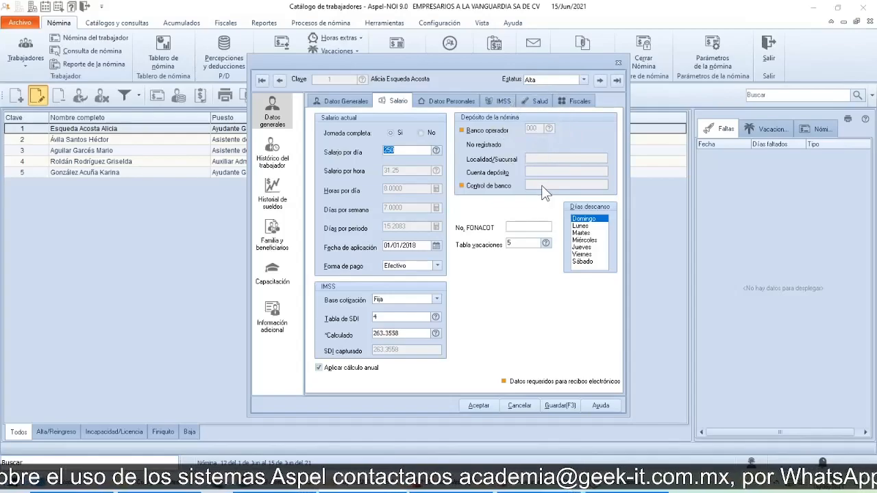
click(538, 195)
click(533, 131)
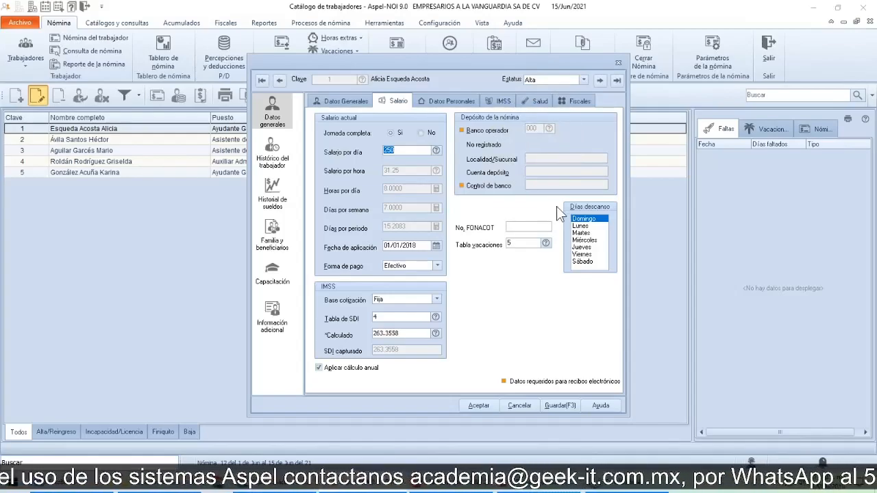
click(495, 135)
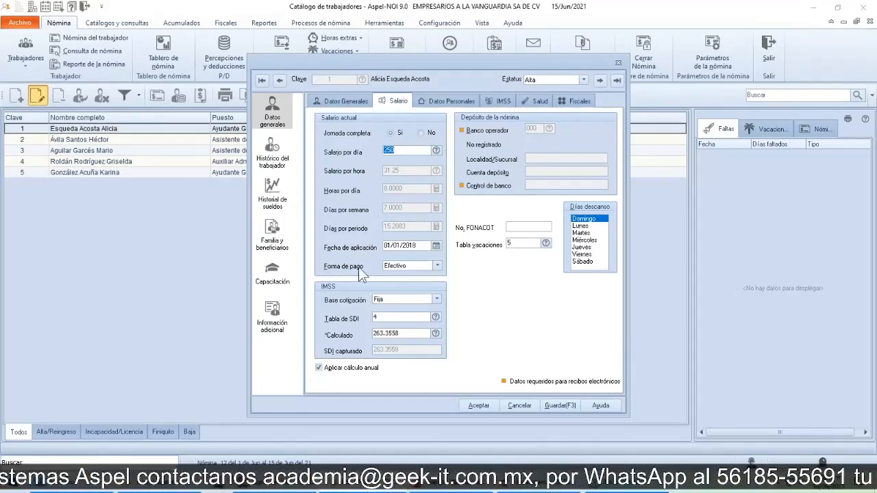
Step: Set the worker's Forma de pago to Transferencia
click(440, 267)
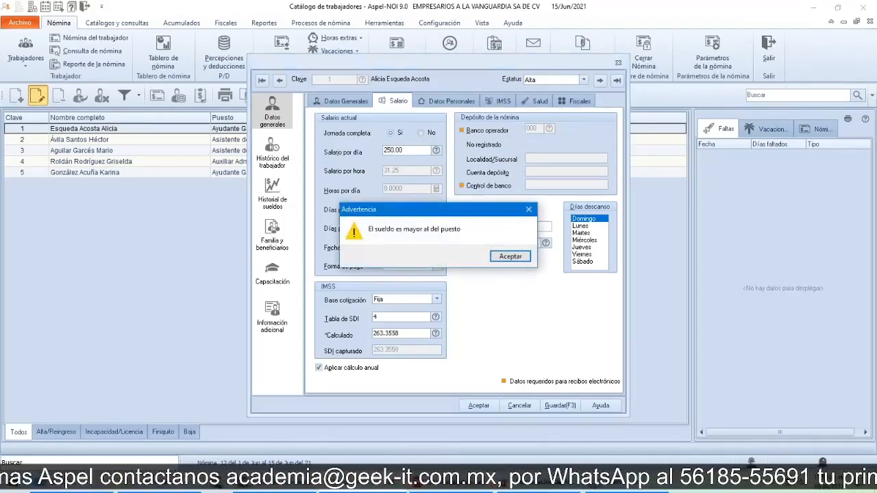
click(500, 257)
click(438, 266)
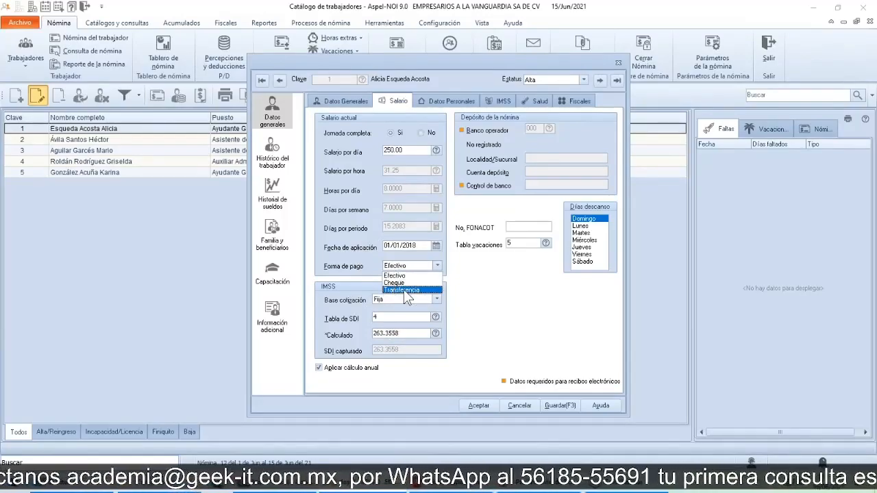
click(404, 291)
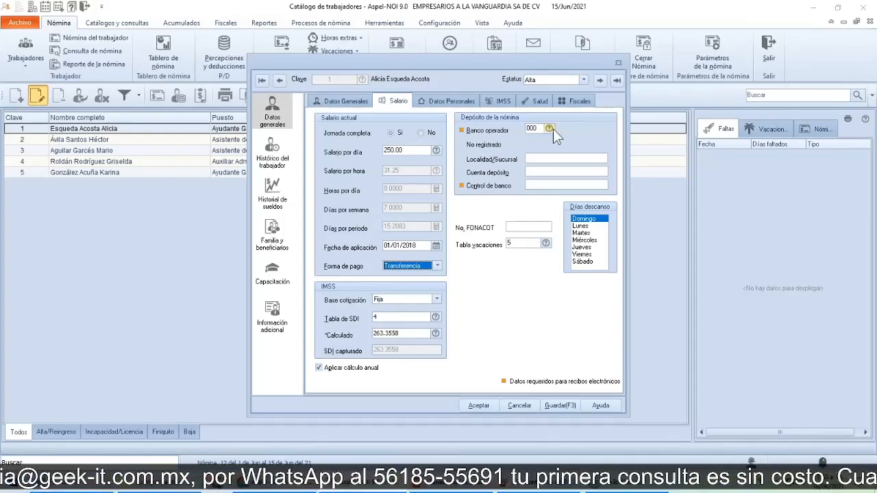
Step: Review the bank catalog available for Banco operador and close it without choosing a bank
click(551, 129)
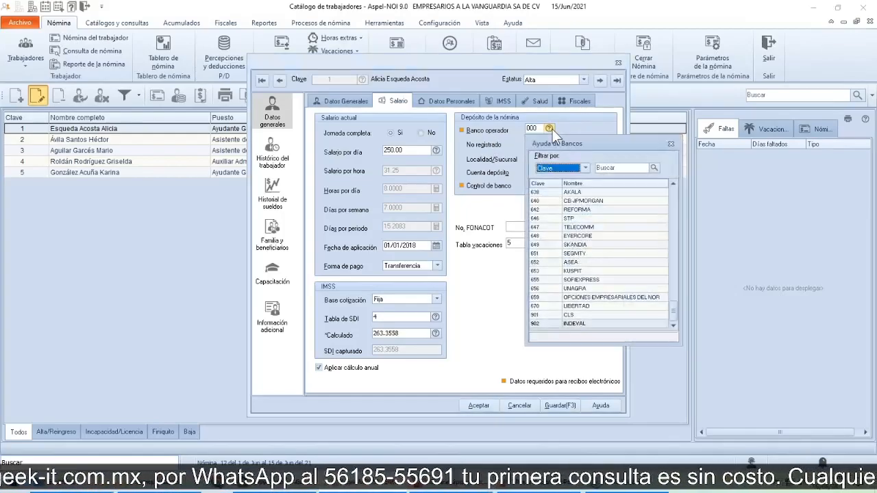
drag(586, 144, 620, 141)
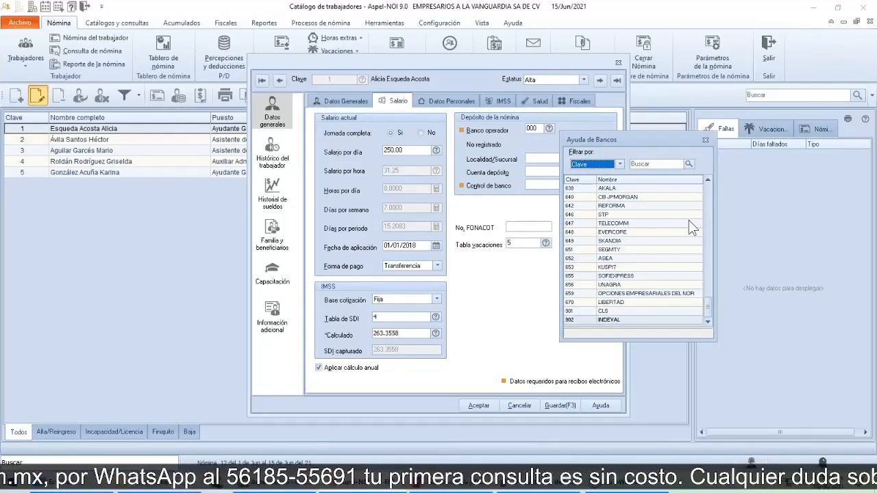
drag(707, 307, 713, 188)
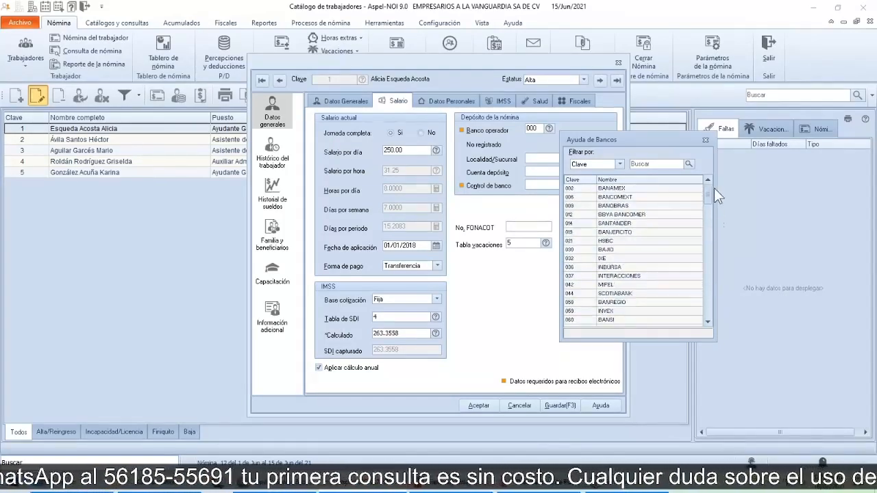
click(708, 139)
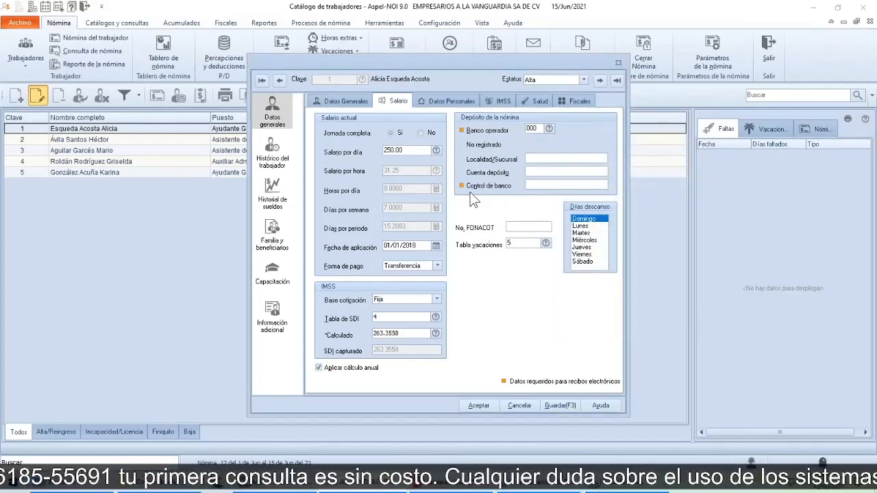
Step: Examine the Control de banco field and set the worker's Forma de pago back to Efectivo
click(537, 185)
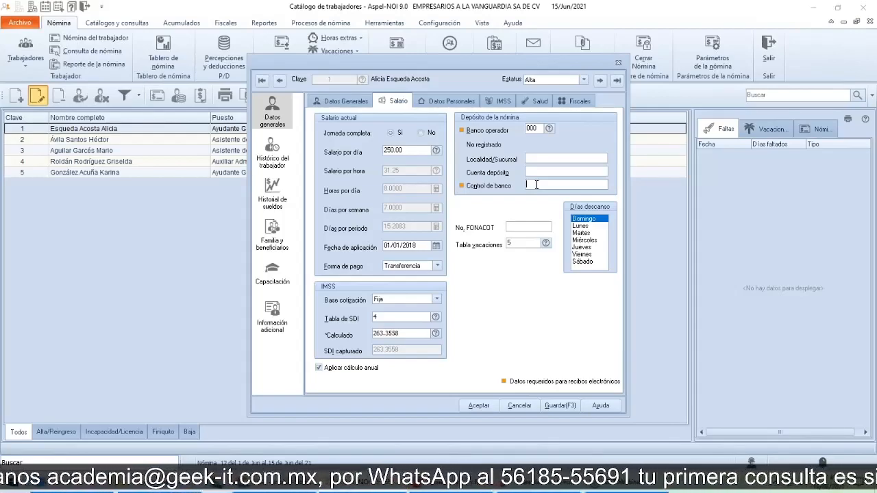
click(436, 265)
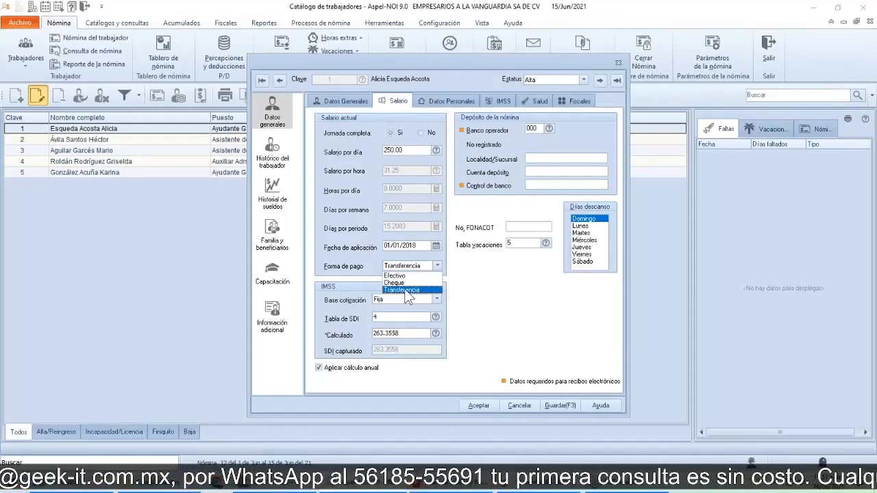
click(397, 276)
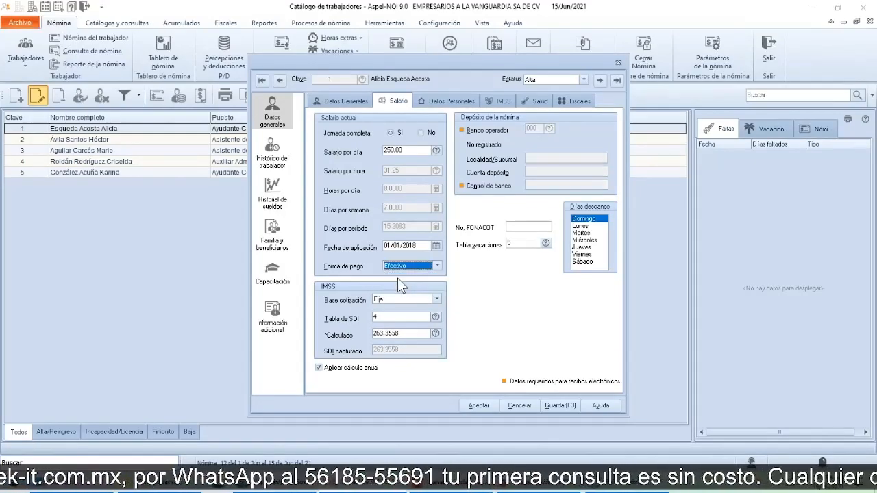
Step: Examine the worker's personal data and the IMSS data, including the Tipo de empleado options and the Registro patronal field
click(443, 104)
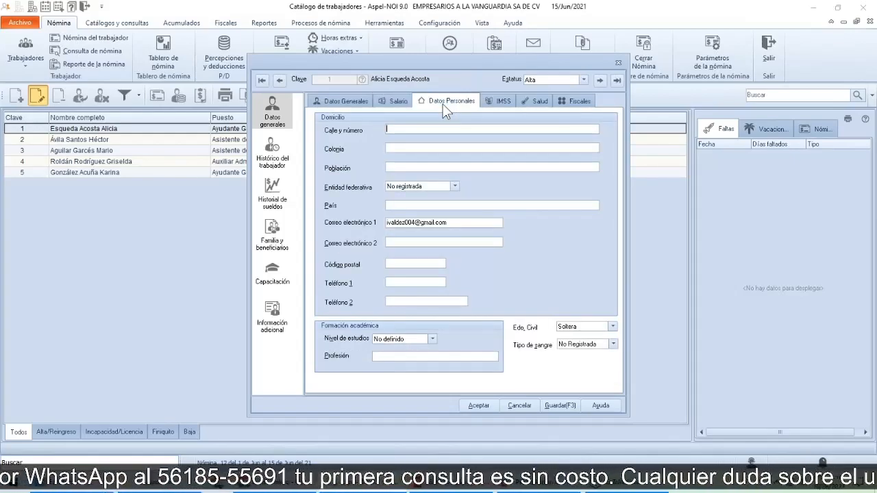
click(386, 130)
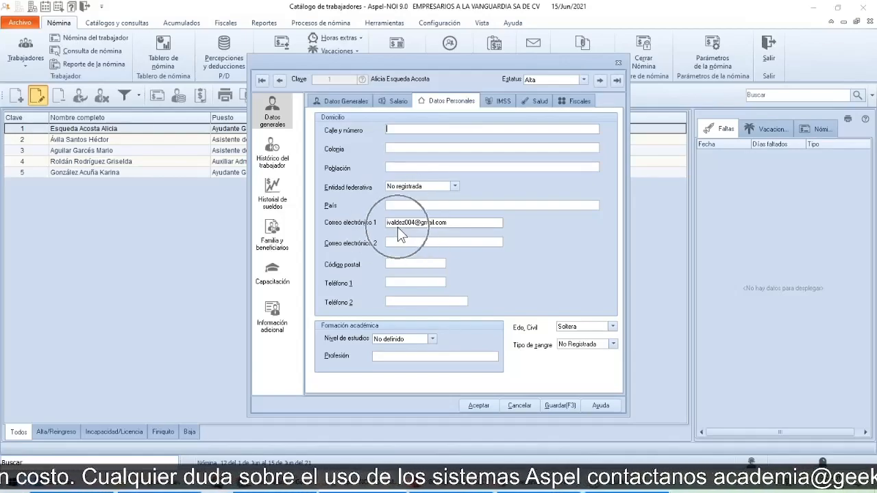
click(494, 102)
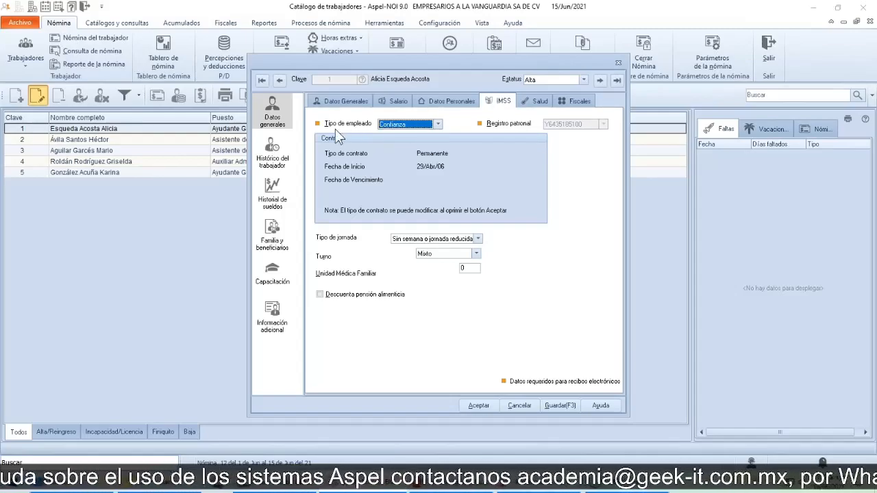
click(439, 124)
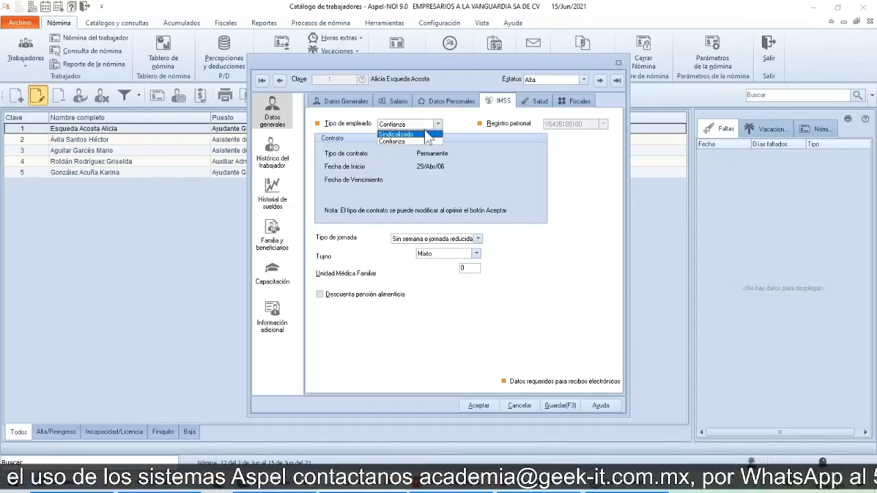
click(437, 125)
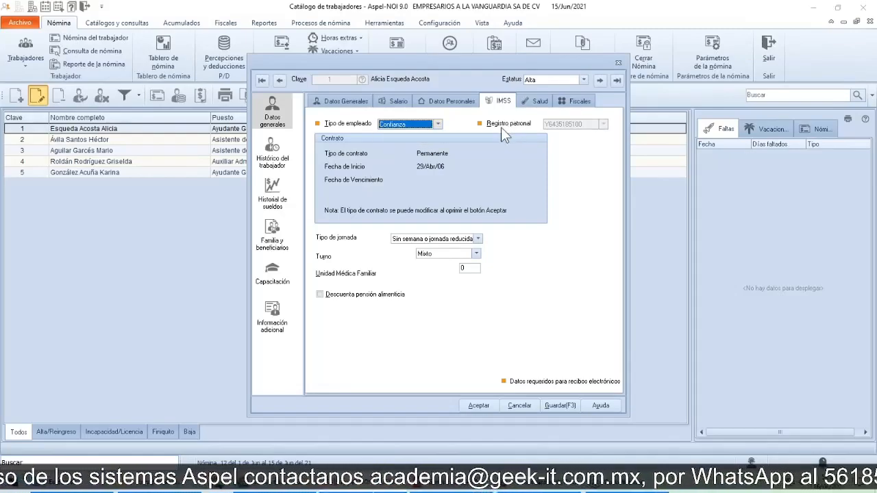
click(564, 126)
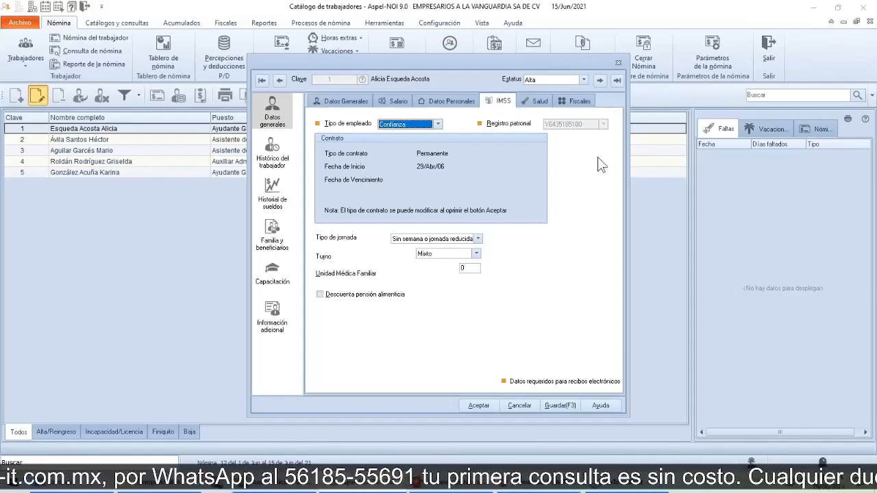
click(528, 155)
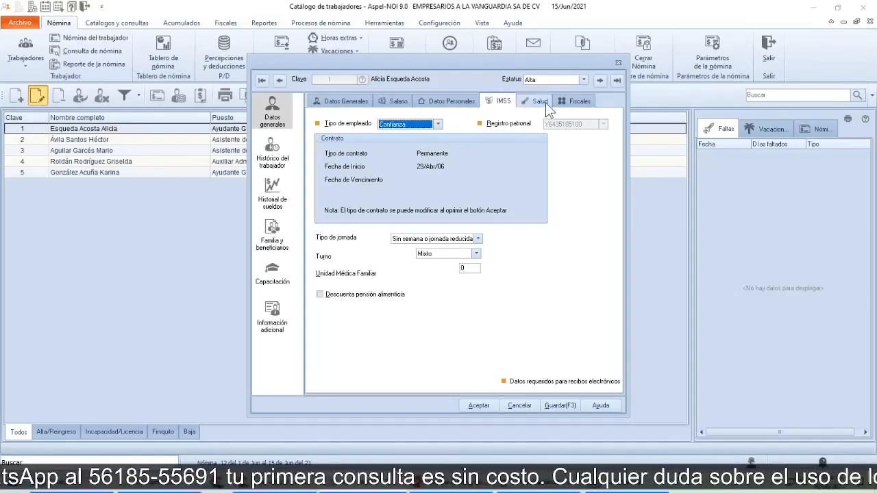
key(ctrl)
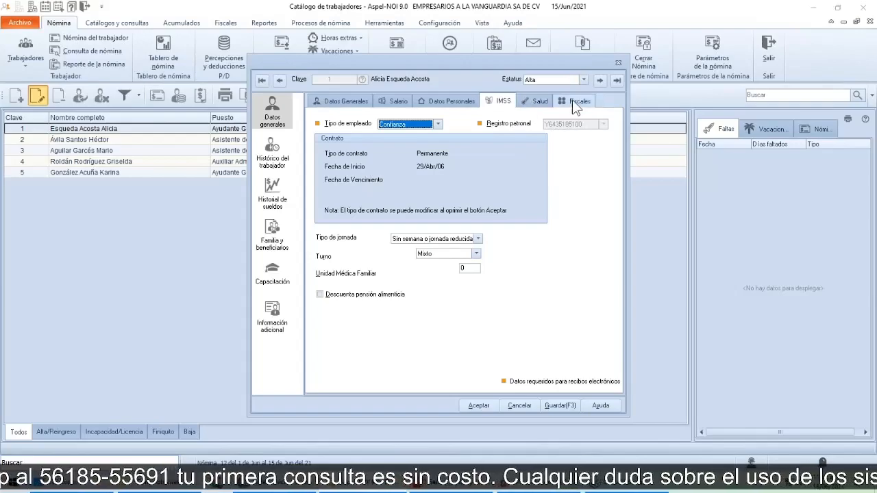
key(ctrl)
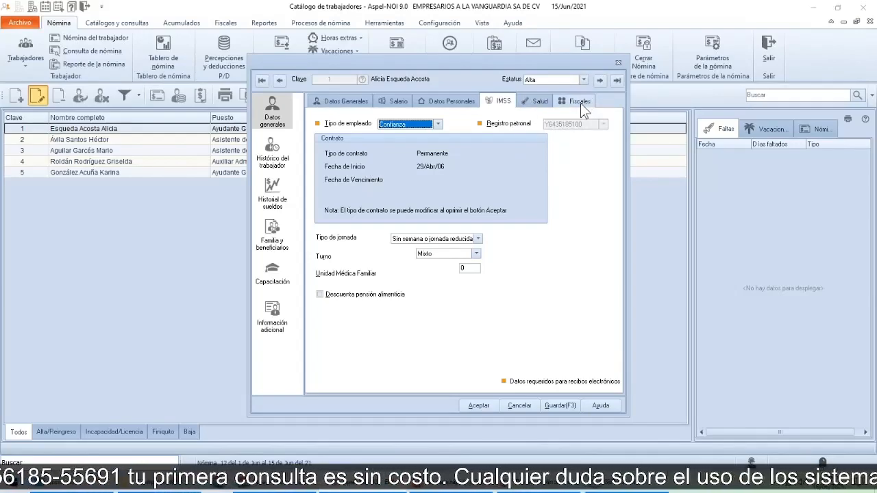
Step: Review the contract regime catalog for Régimen para recibos electrónicos in the worker's fiscal data and close it without choosing another regime
click(581, 103)
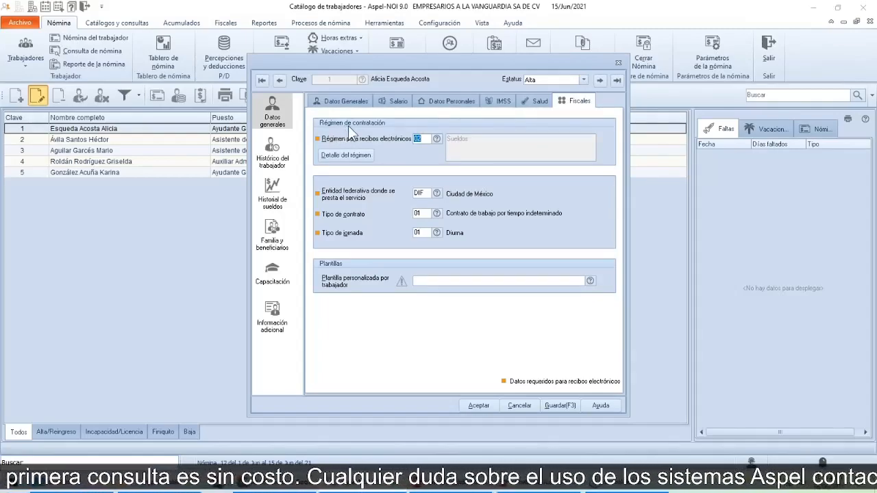
click(441, 139)
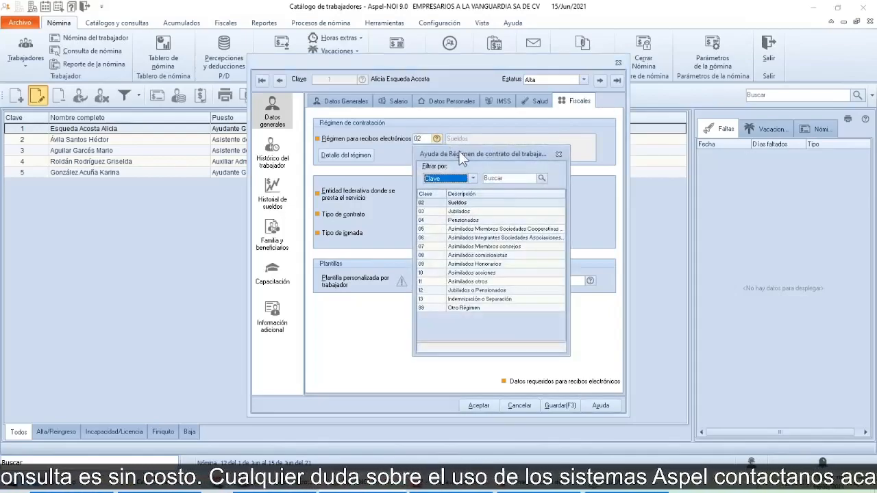
drag(459, 151, 527, 137)
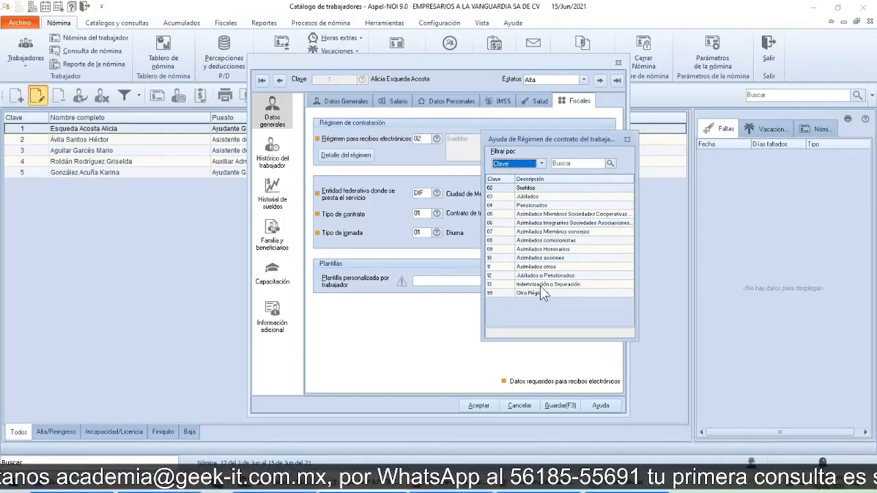
click(503, 284)
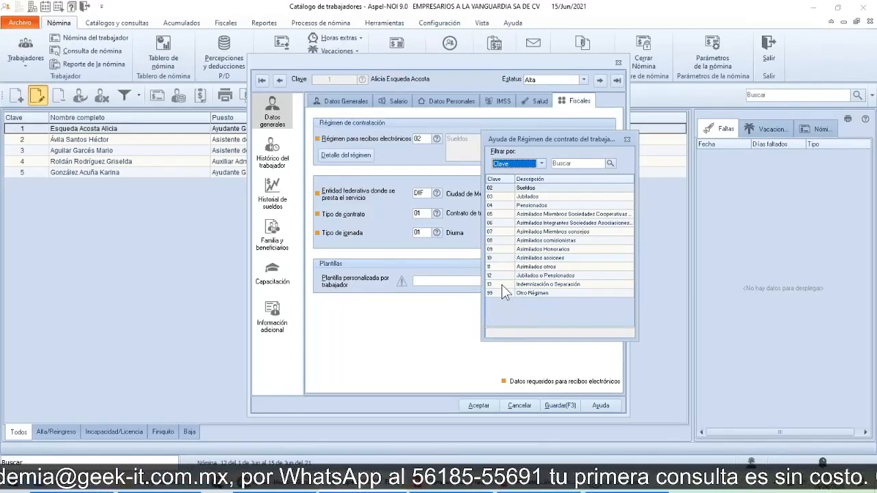
click(529, 295)
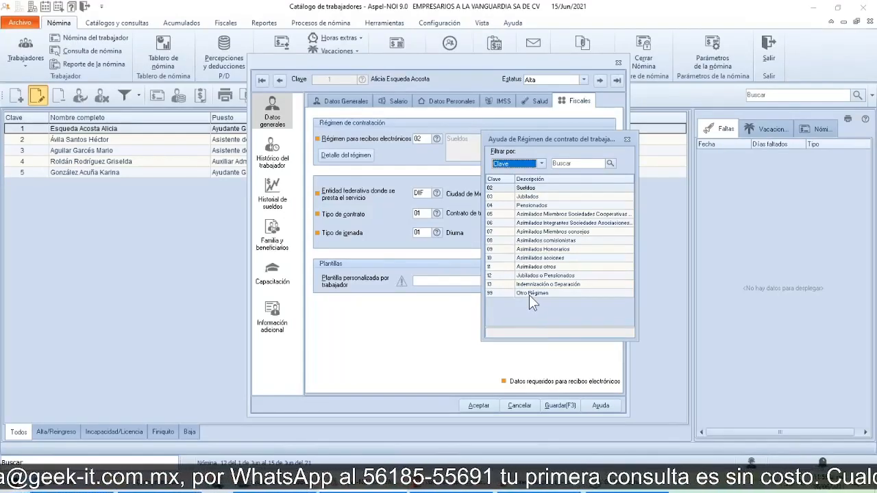
click(625, 139)
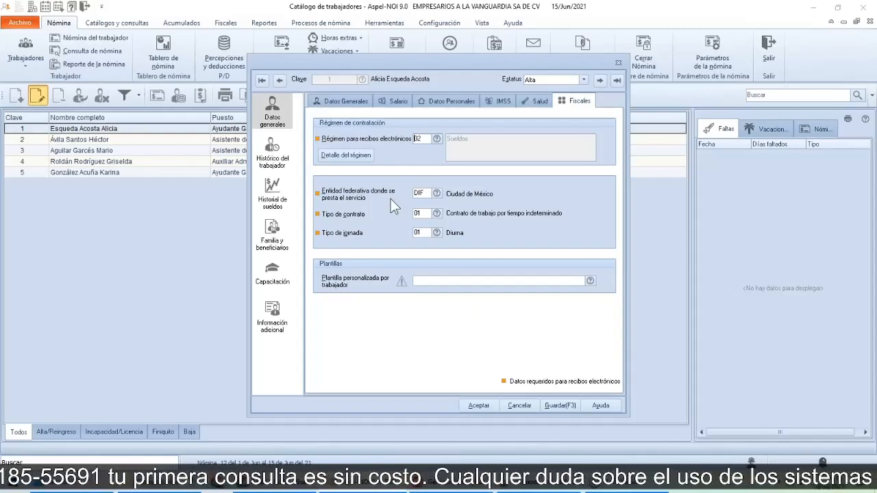
Step: Review the catalog of states for Entidad federativa donde se presta el servicio and close it without choosing another state
click(436, 194)
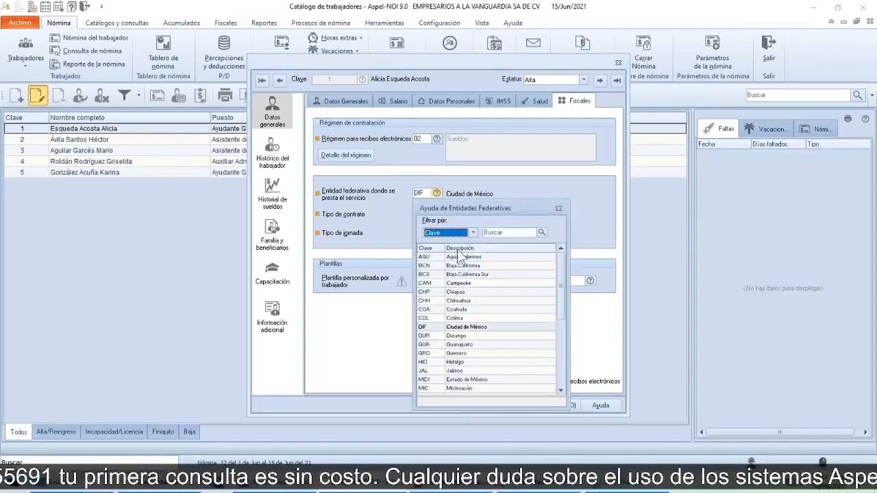
mouse_move(564, 283)
mouse_down()
mouse_move(565, 373)
mouse_move(562, 279)
mouse_up()
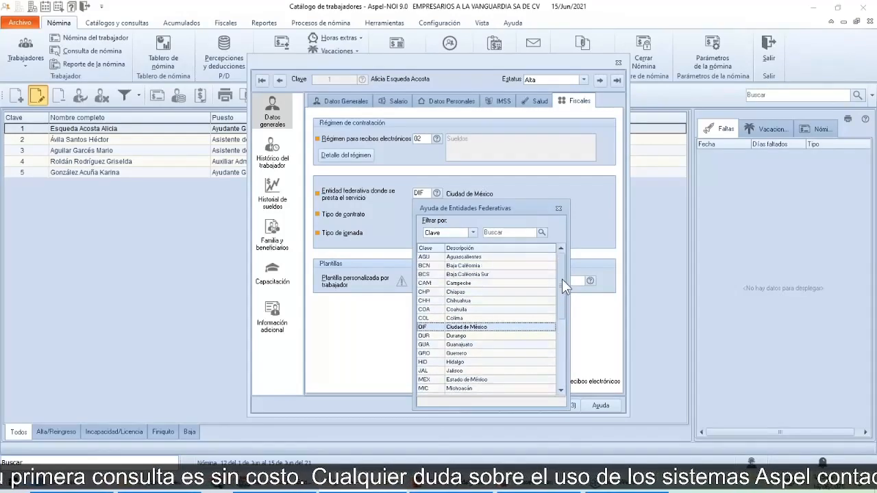
click(559, 209)
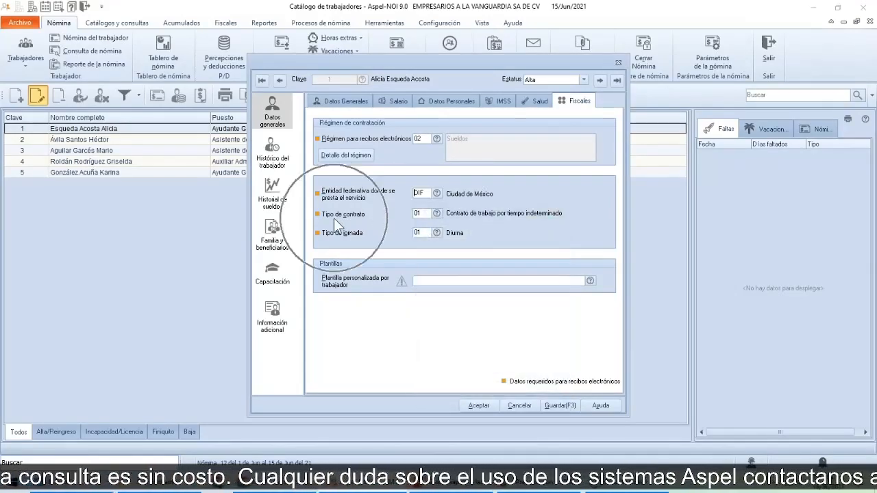
Step: Review the Tipo de contrato and Tipo de jornada catalogs in the worker's fiscal data without choosing other values
click(437, 213)
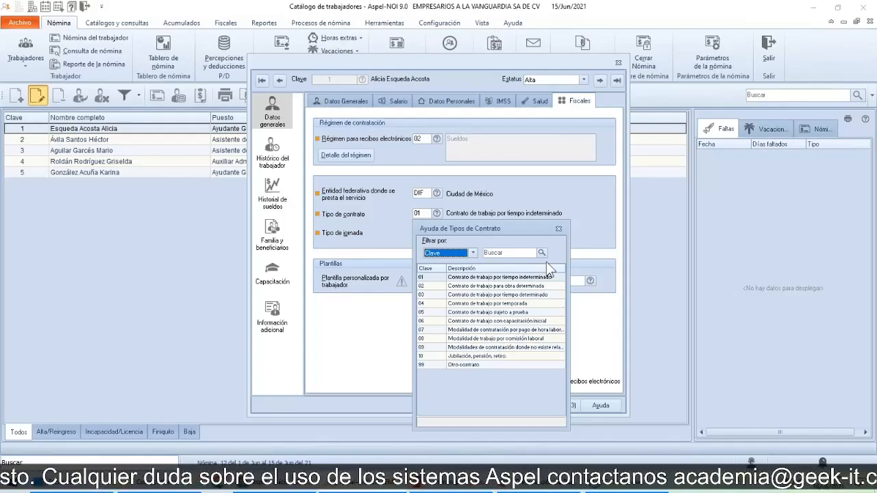
click(558, 230)
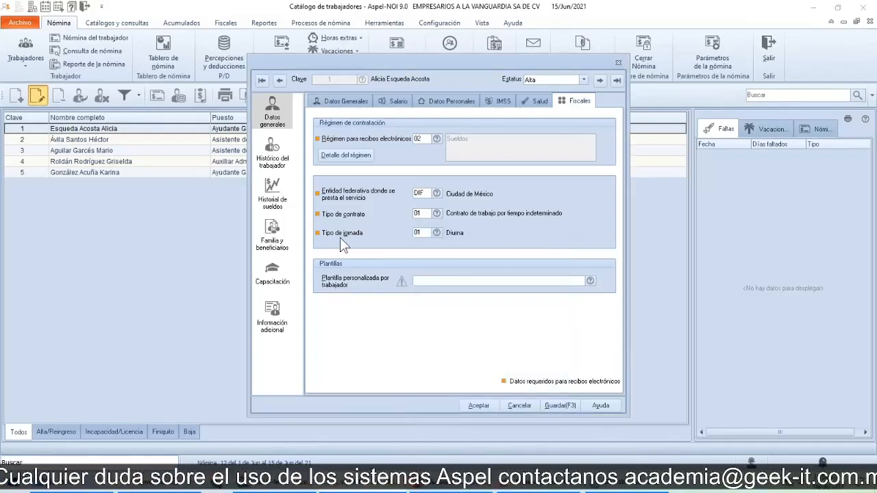
click(437, 233)
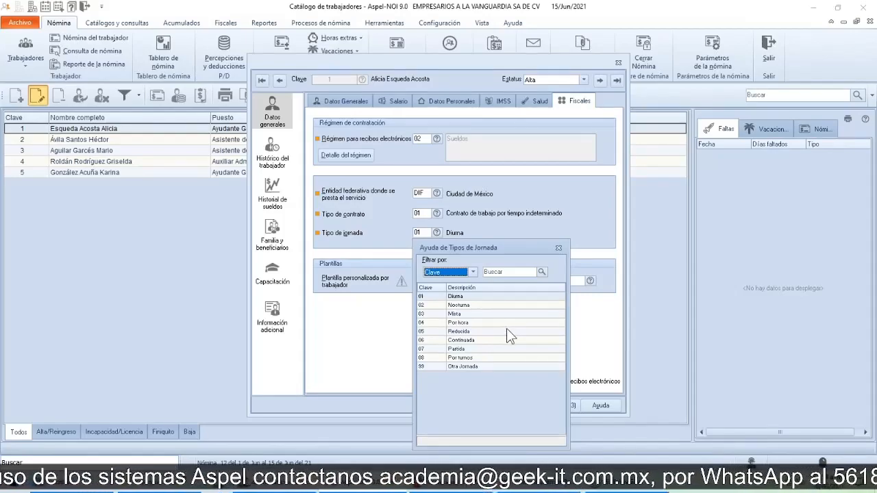
click(559, 249)
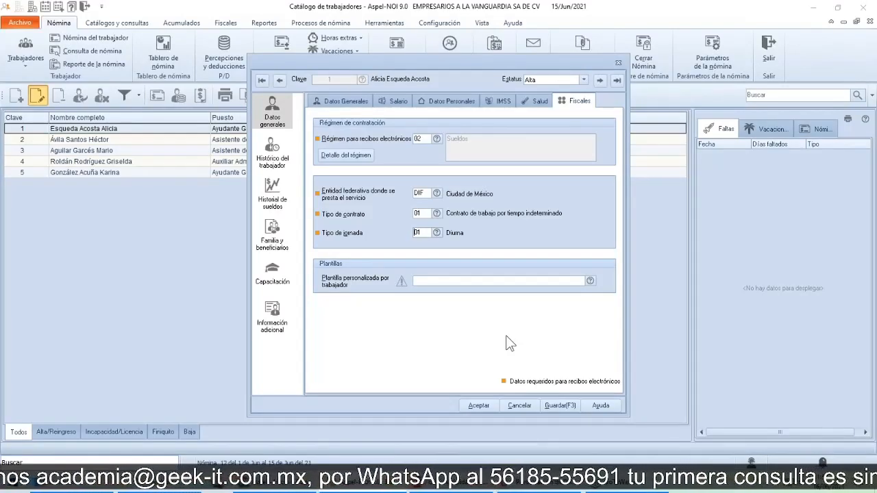
Step: Close the worker's record and exit the worker catalog
click(621, 64)
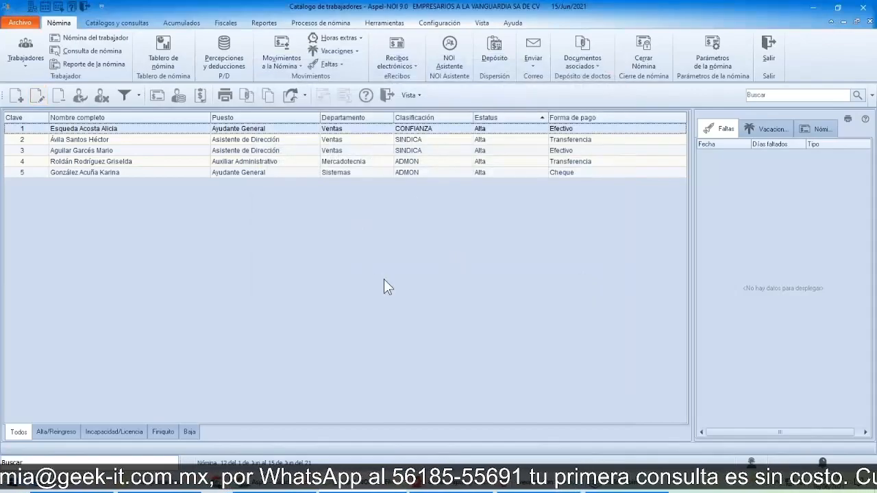
click(388, 96)
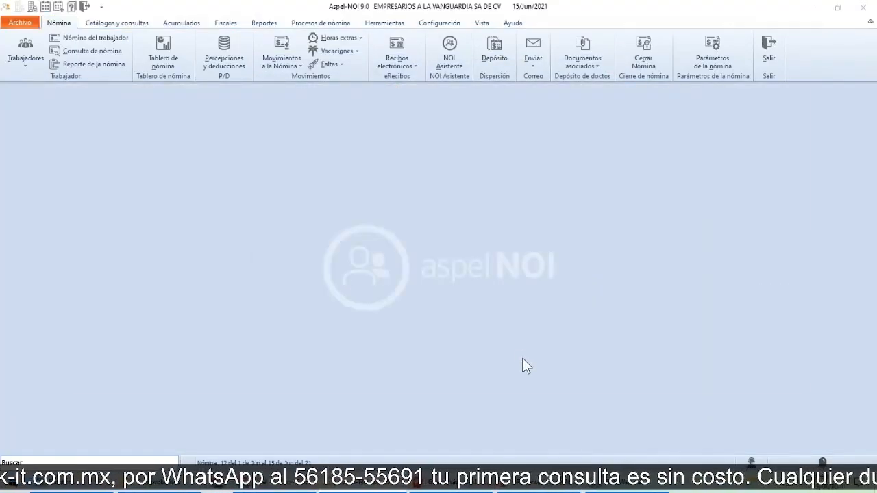
key(alt+Tab)
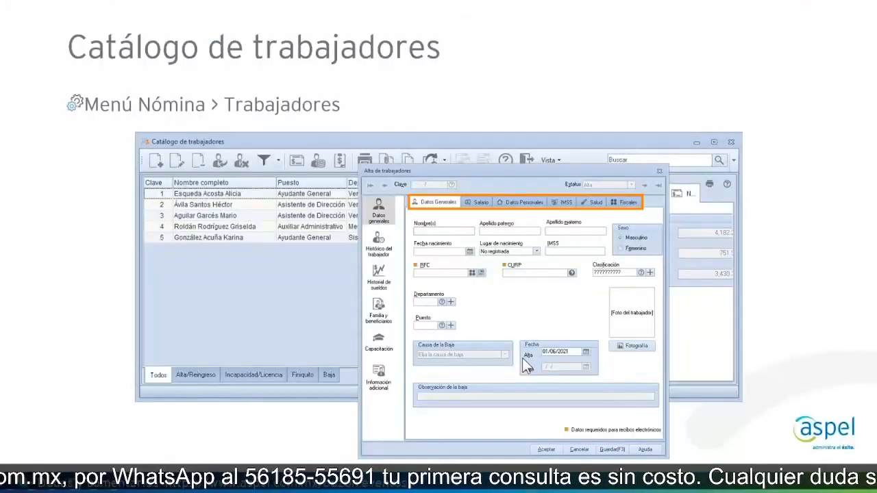
key(Right)
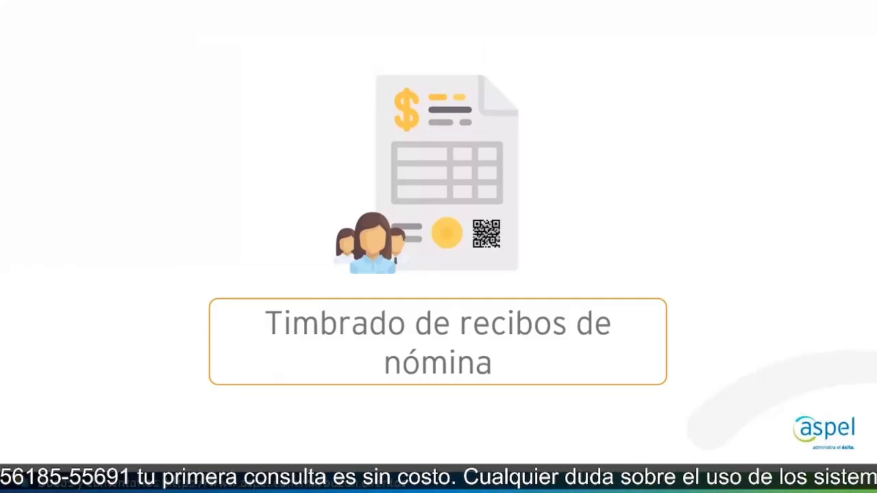
key(Right)
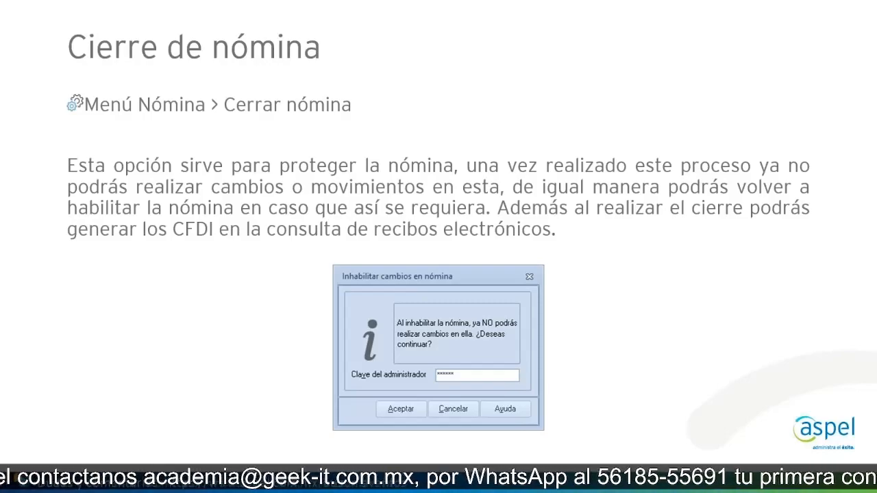
Step: Switch back to Aspel-NOI and close the current payroll against further changes, authorising it with the administrator password
key(alt+Tab)
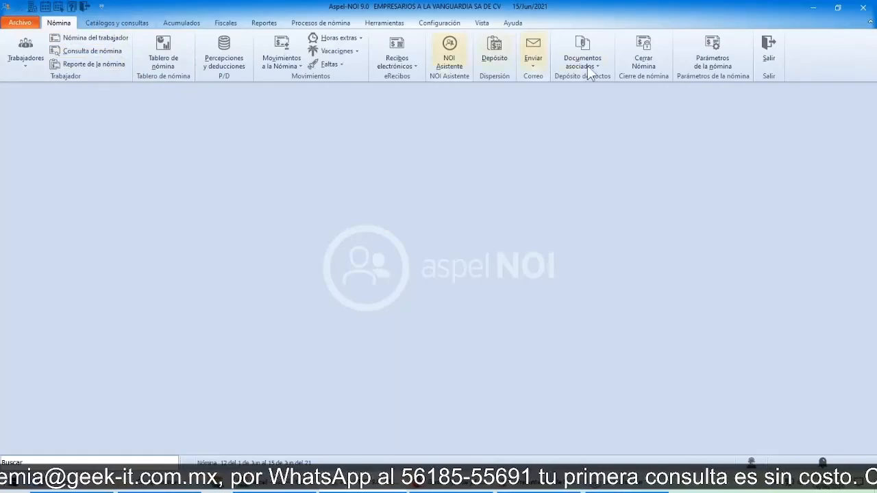
click(646, 76)
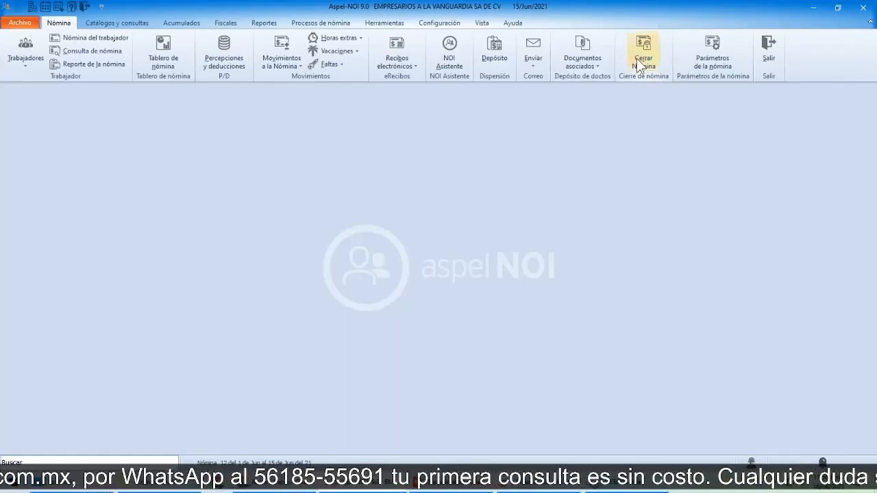
click(332, 26)
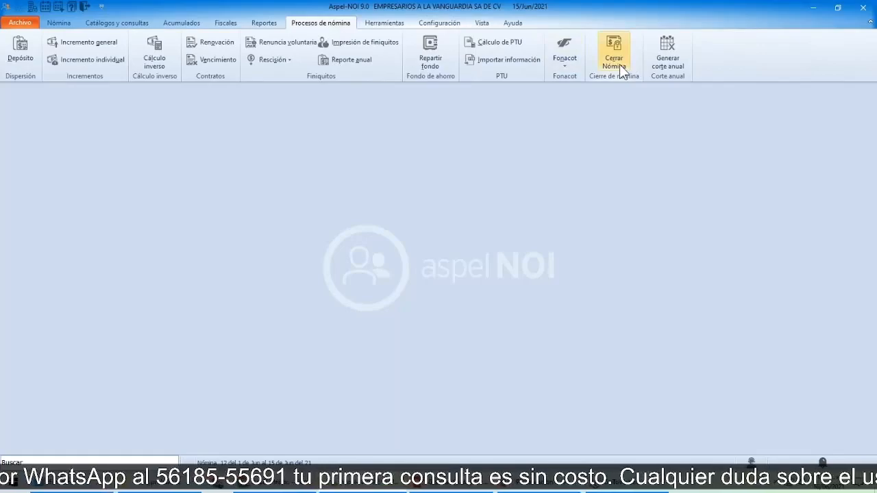
click(617, 62)
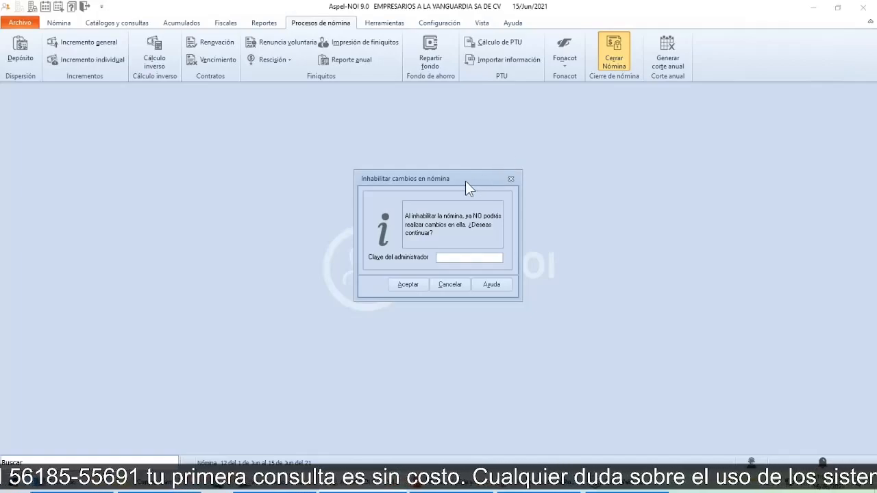
drag(467, 180, 471, 155)
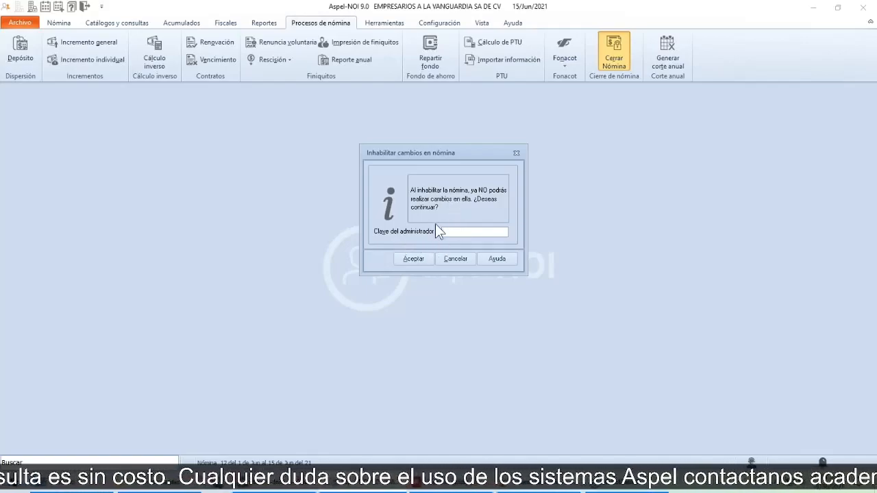
text(*****)
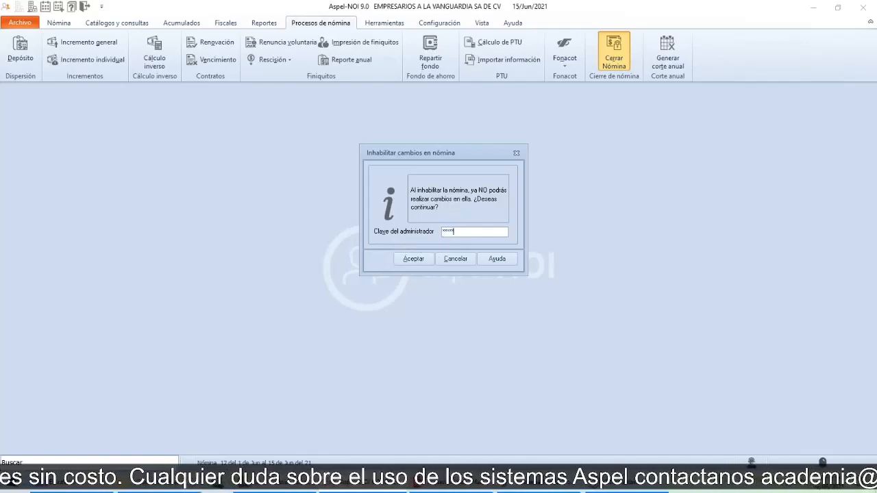
text(*)
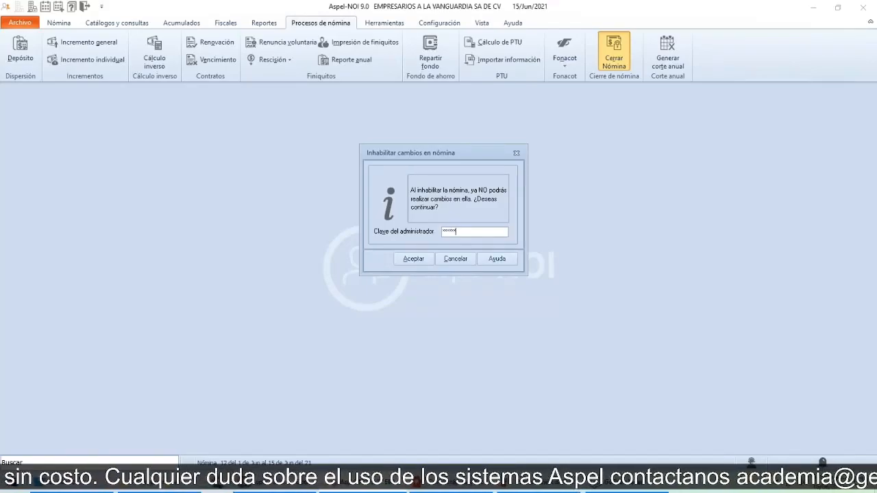
click(410, 261)
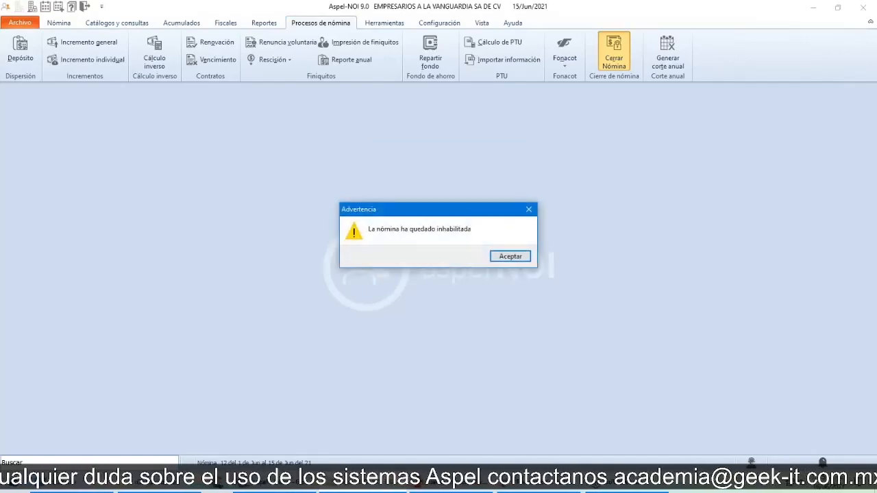
Step: Acknowledge the closing of the payroll and open the period administrator
key(ctrl)
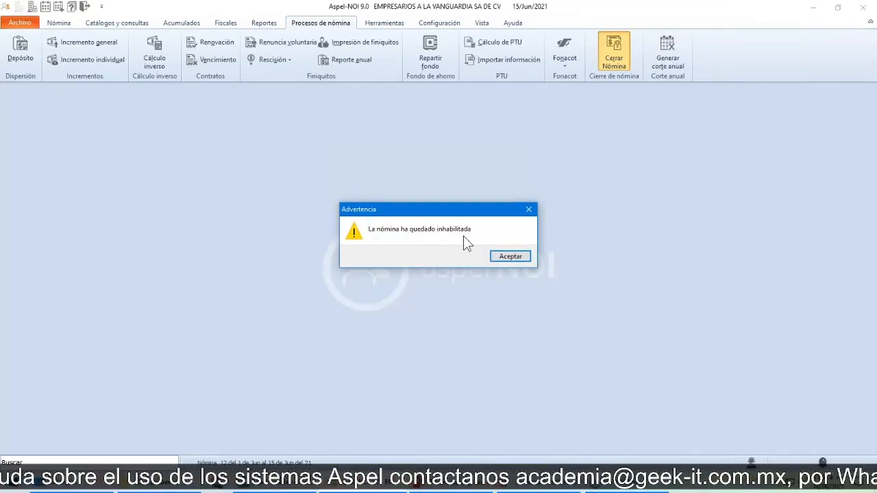
click(510, 257)
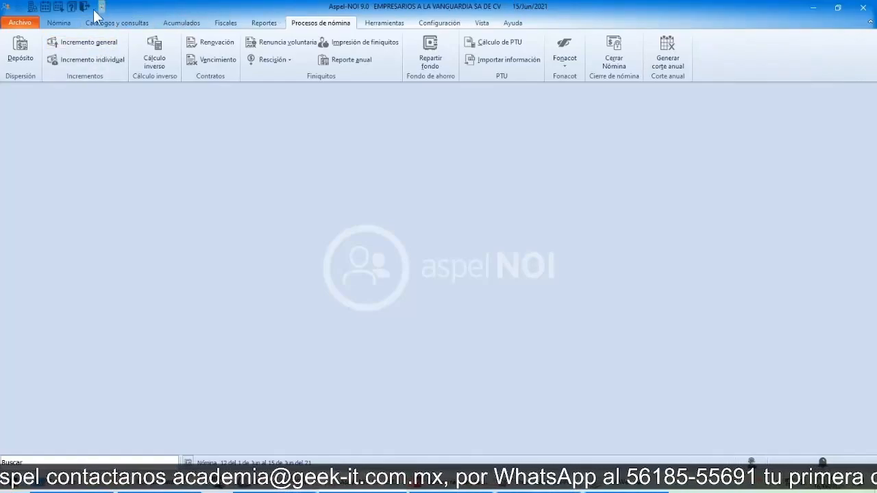
click(45, 8)
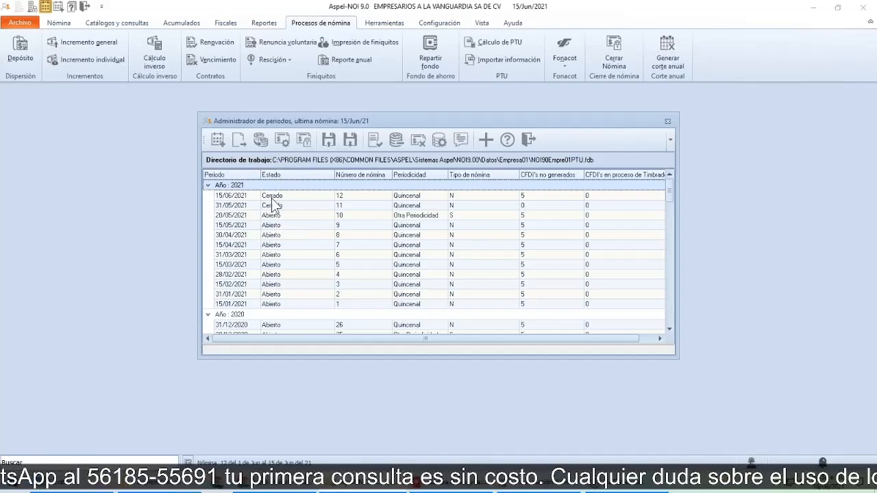
Step: Reopen the closed 31/05/2021 payroll period for changes, authorising it with the administrator password
click(235, 210)
right_click(235, 211)
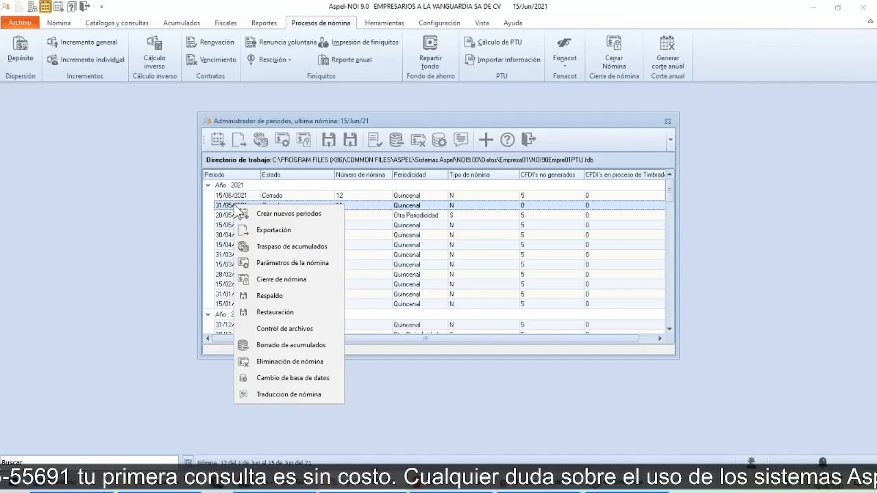
click(300, 281)
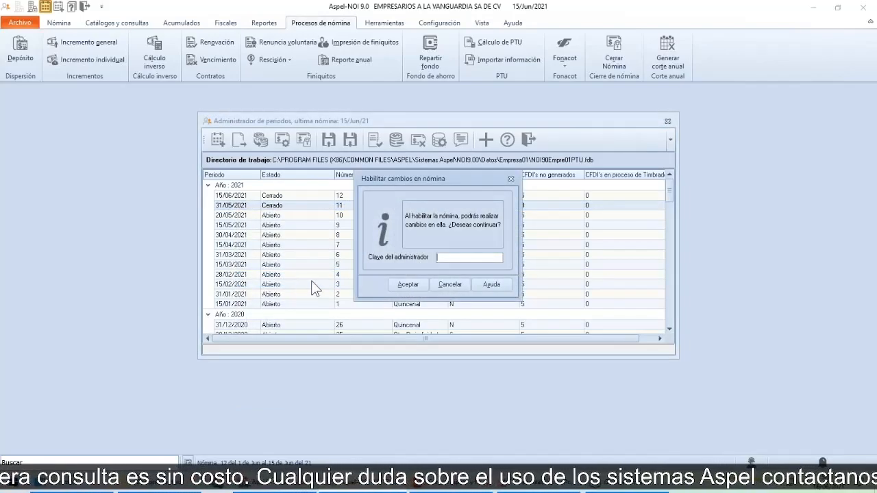
click(452, 259)
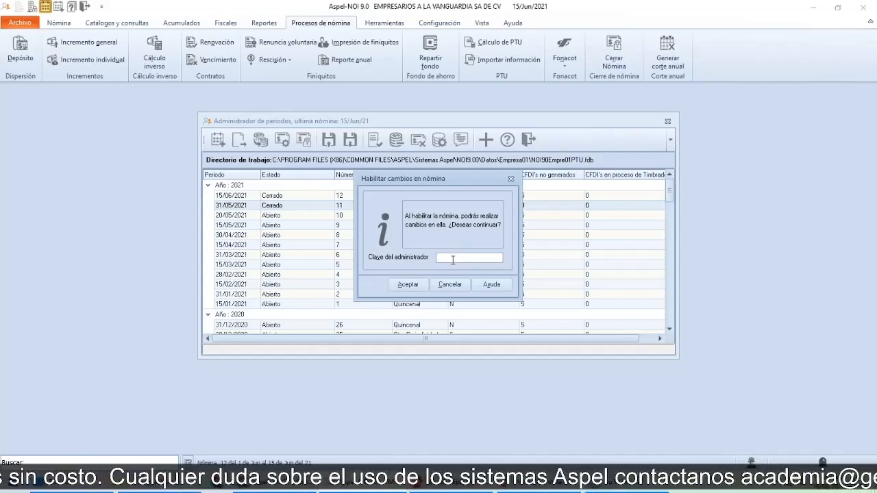
text(**)
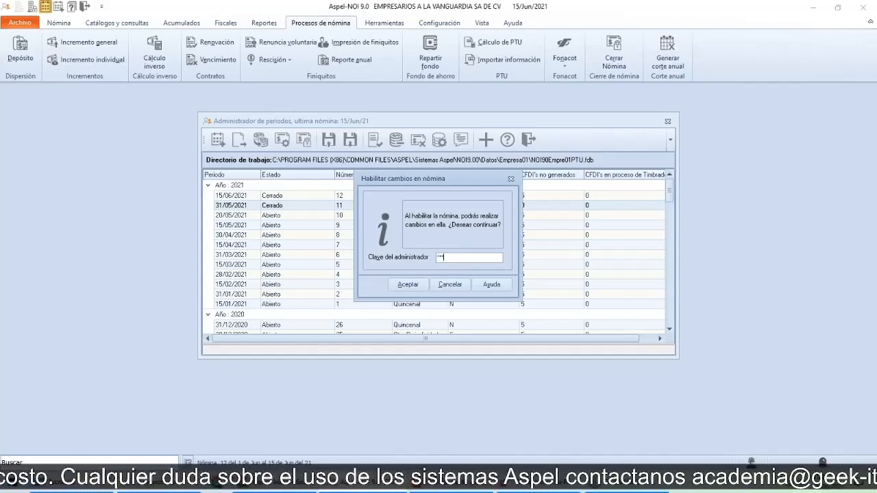
text(****)
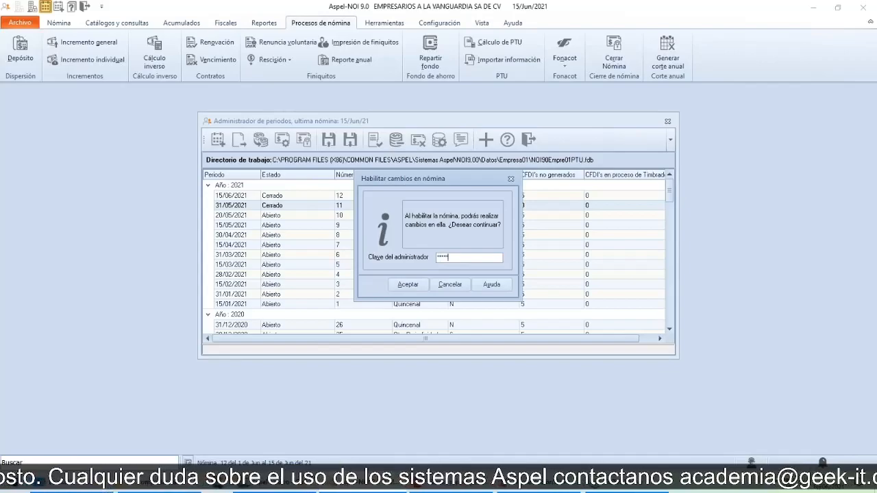
click(418, 287)
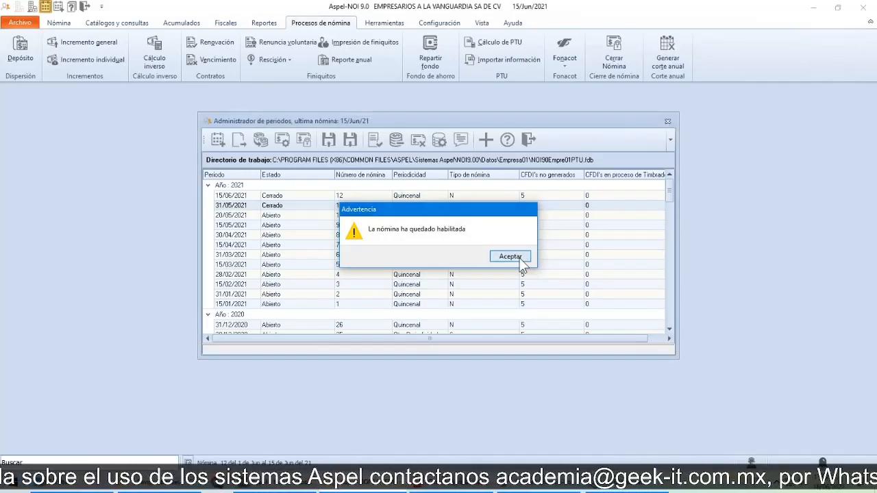
click(510, 257)
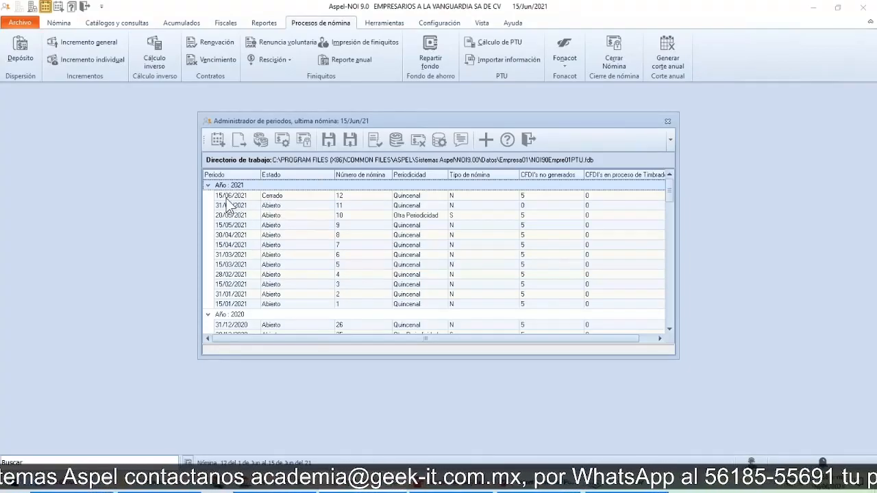
Step: Exit the period administrator, switch to the presentation and advance it to the Timbrado de nómina slide
click(275, 198)
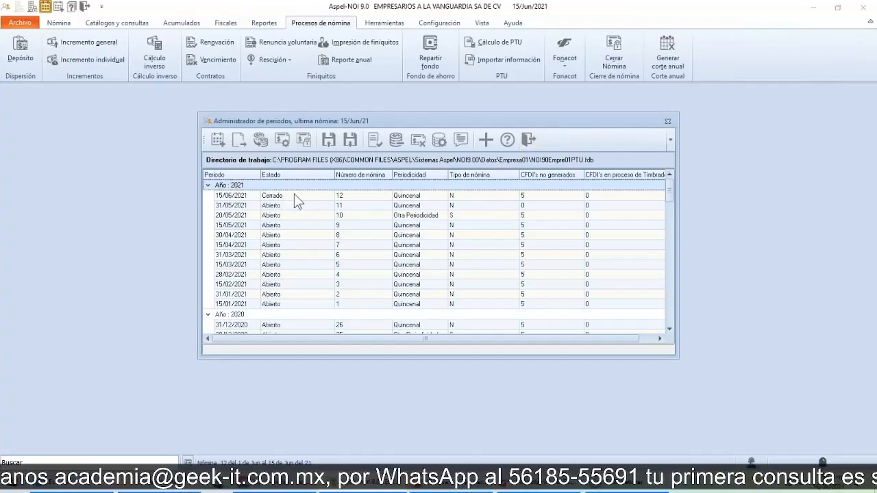
click(529, 139)
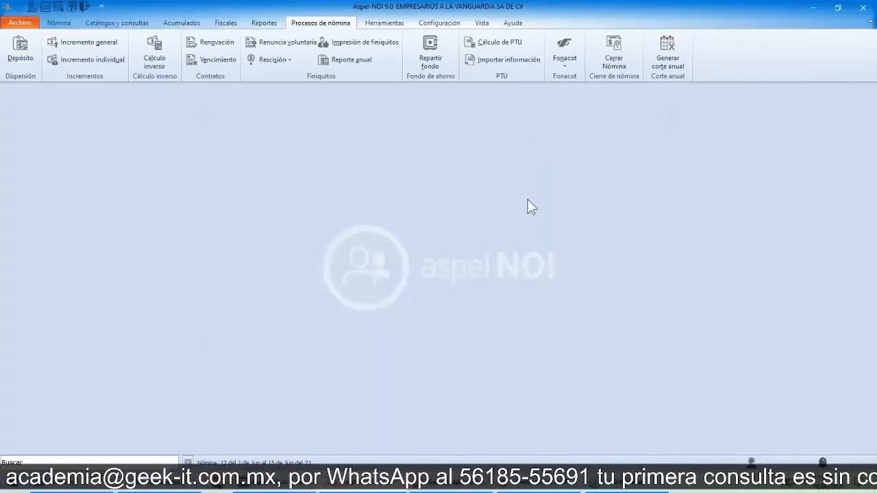
key(alt+Tab)
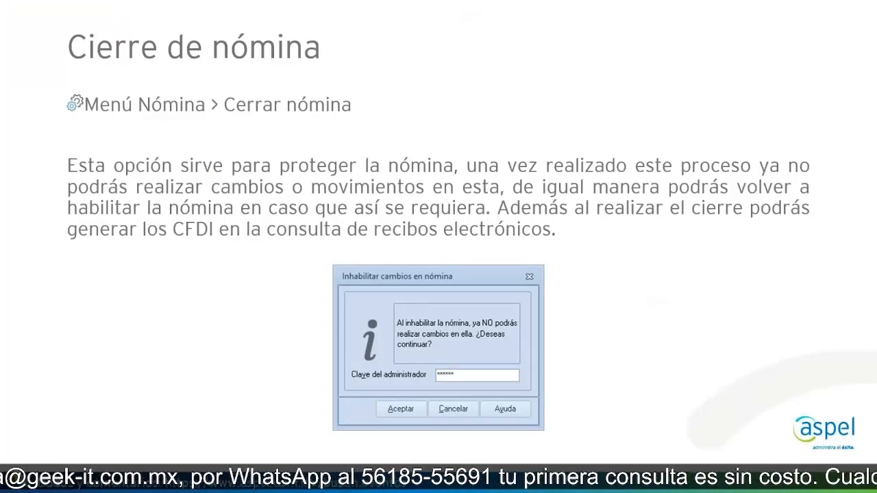
key(Right)
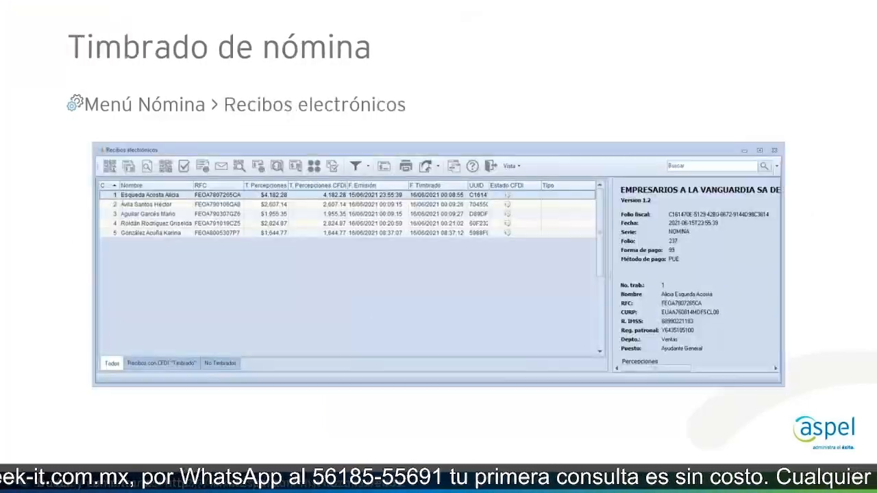
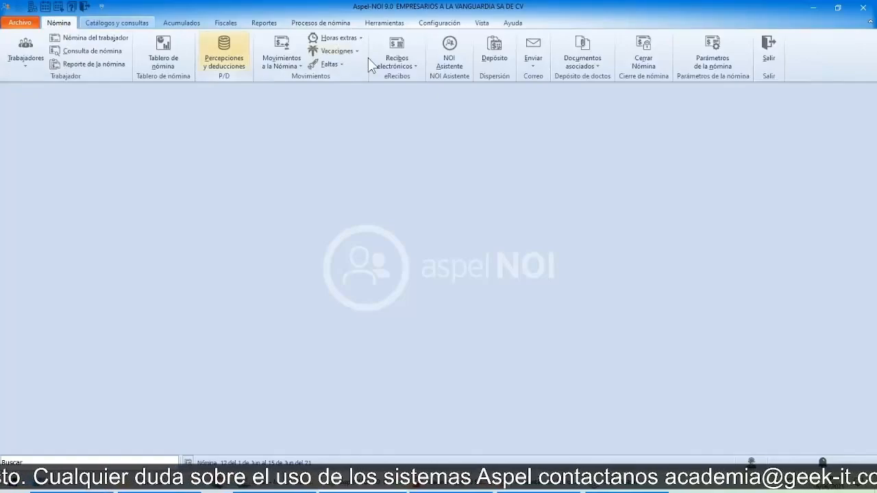
Step: Open the electronic receipts and stamp the CFDI of worker 1 with payment date 15/06/2021
click(403, 43)
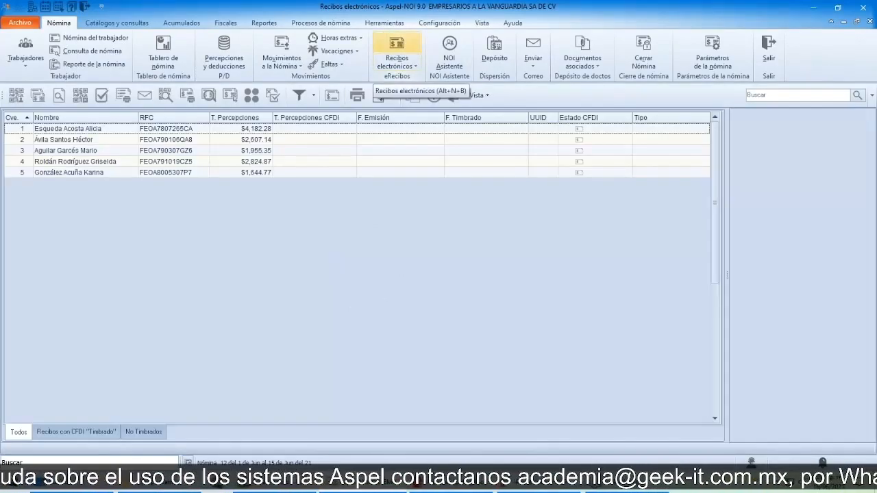
click(75, 130)
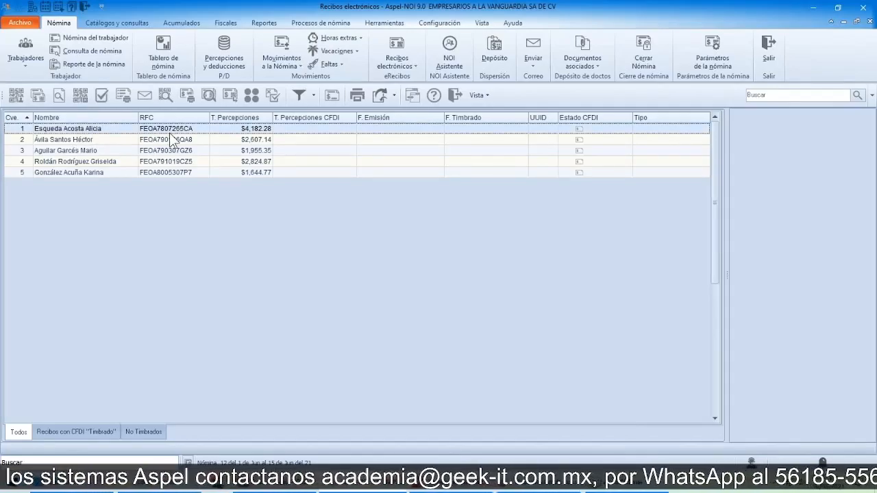
right_click(55, 128)
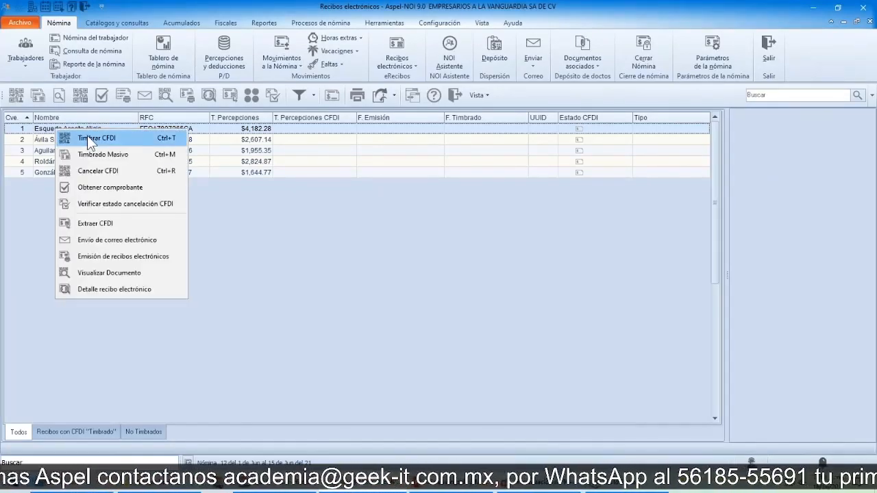
click(48, 139)
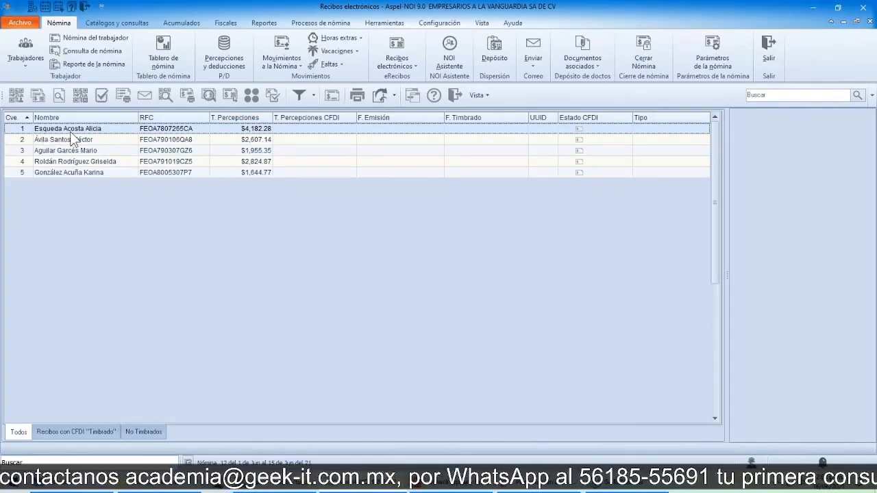
click(17, 99)
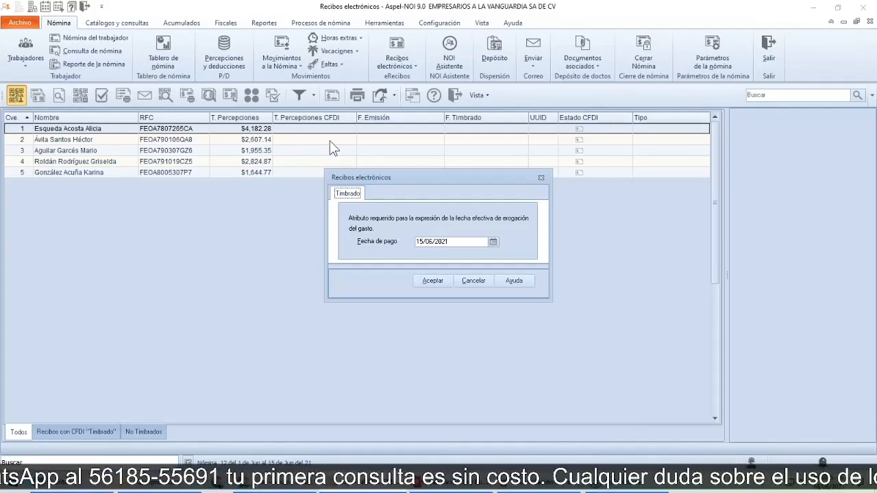
drag(375, 175, 348, 191)
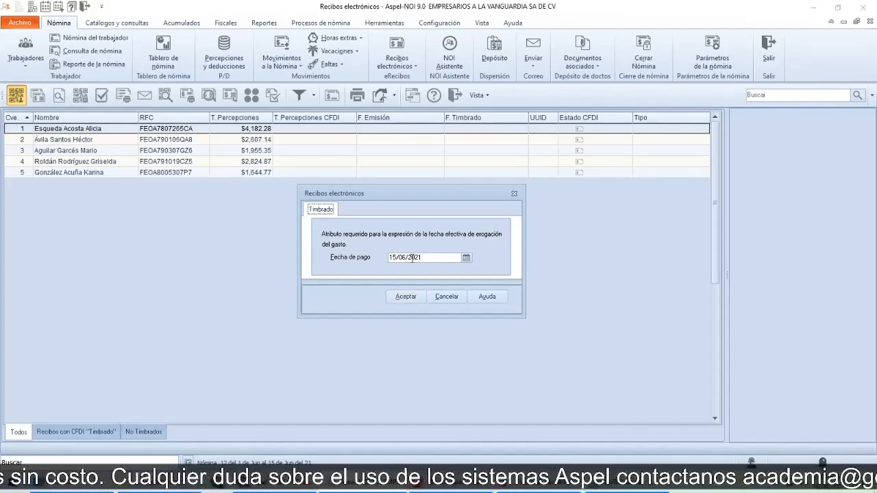
click(405, 297)
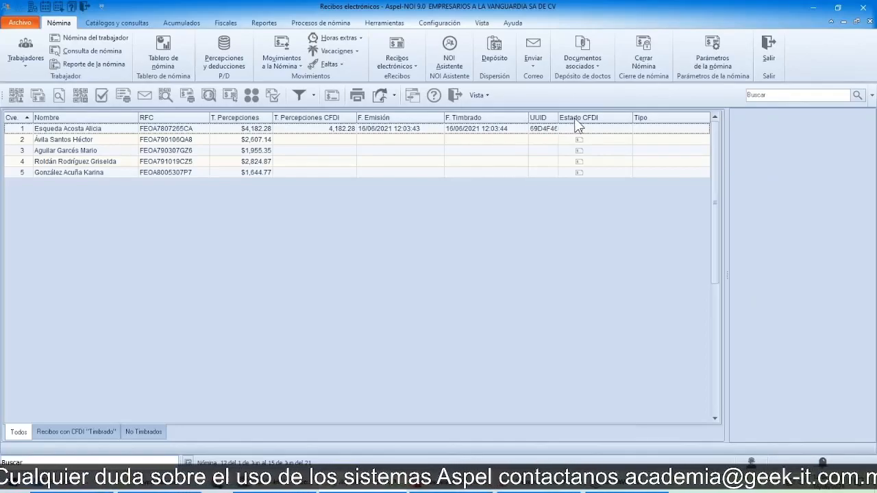
Step: Examine the stamped receipt of worker 1 in a widened detail view, from the fiscal data to the perceptions and deductions
mouse_move(583, 127)
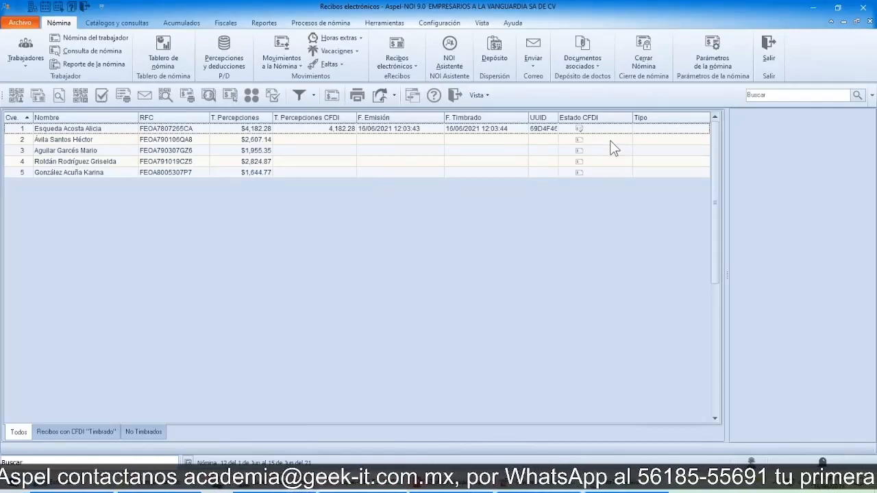
click(176, 130)
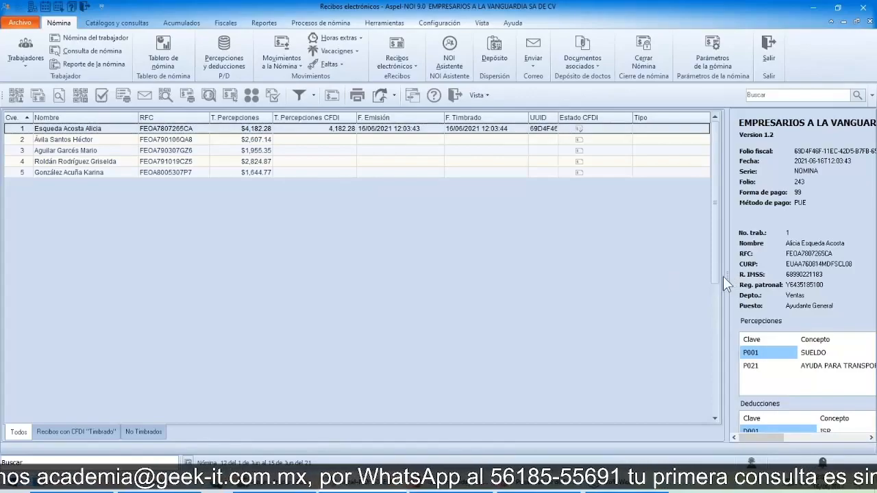
drag(724, 276, 561, 277)
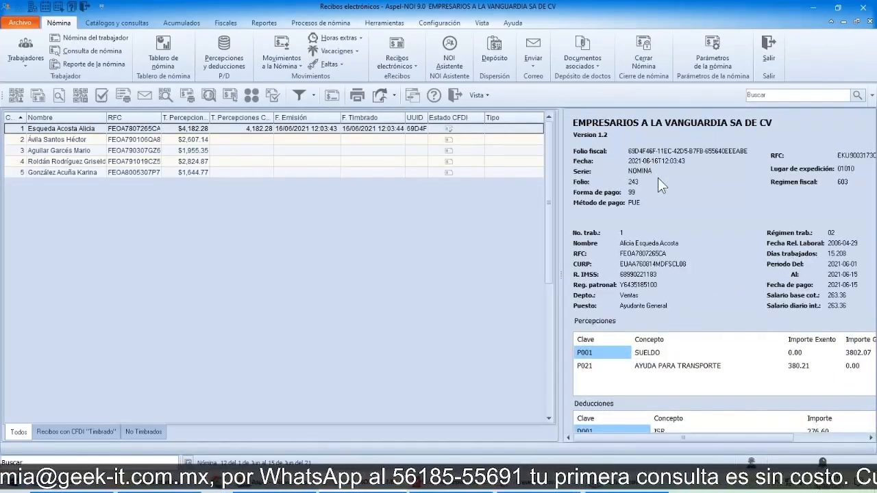
scroll(639, 203, down, 3)
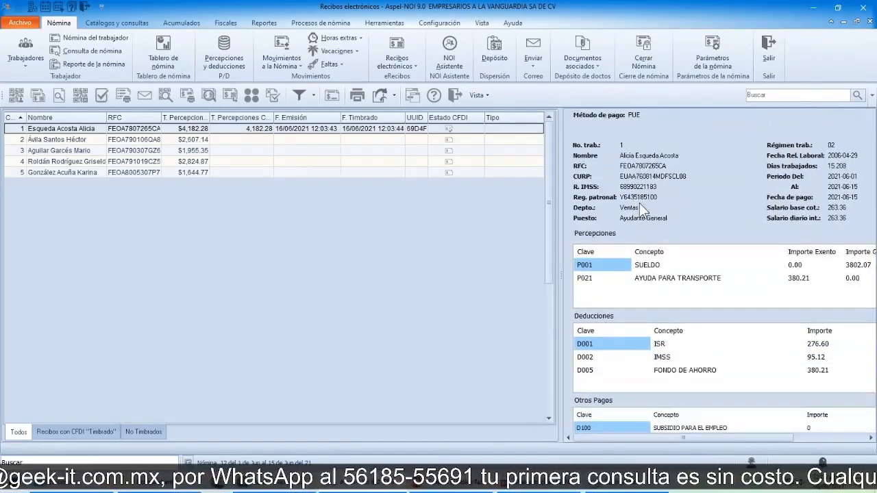
scroll(639, 203, down, 3)
scroll(690, 169, up, 3)
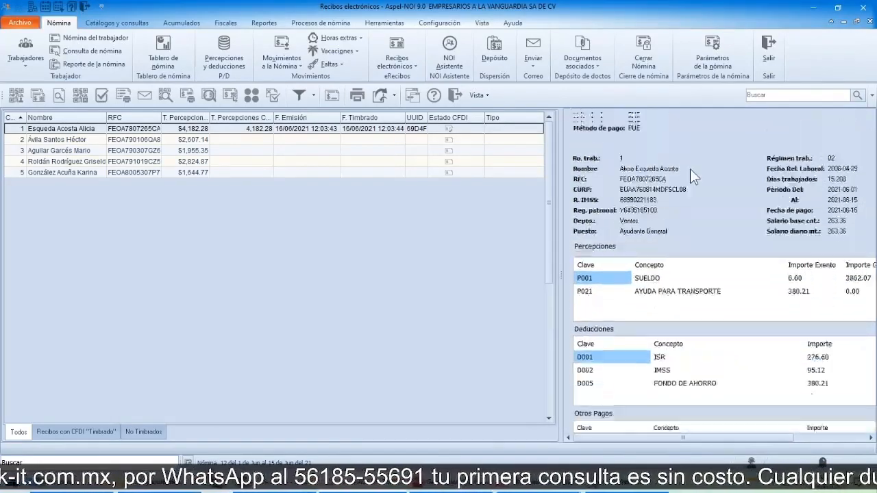
scroll(690, 169, up, 3)
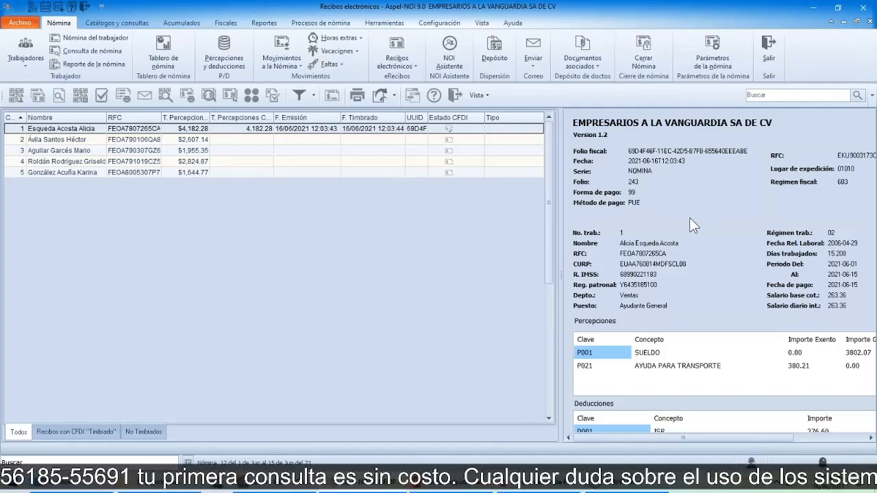
scroll(705, 257, down, 3)
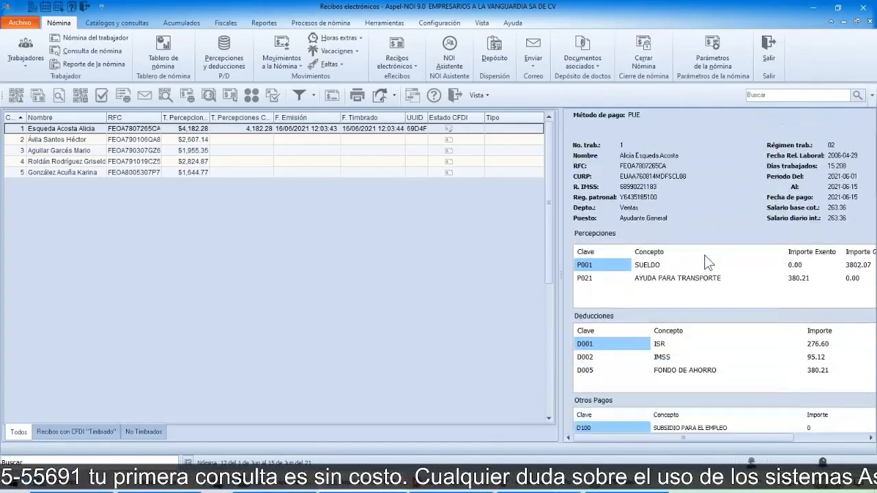
scroll(653, 215, up, 3)
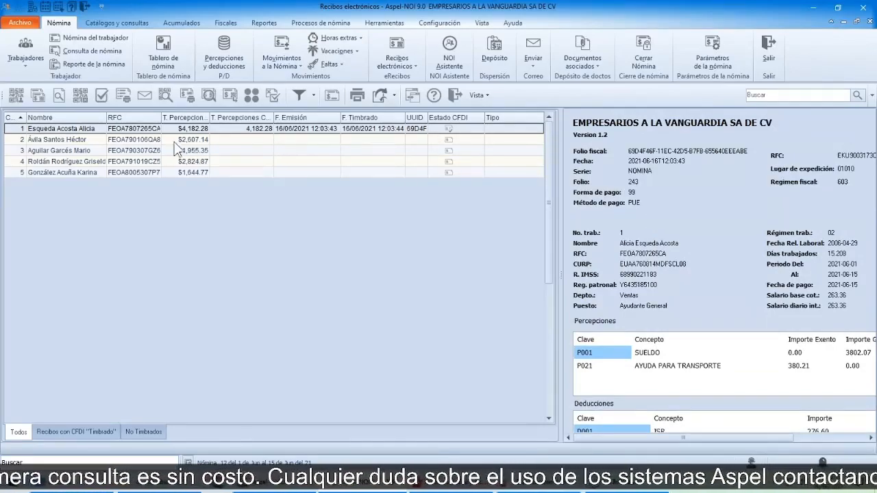
Step: Send the receipts of workers 2 to 4 together for mass stamping (Timbrado Masivo) with payment date 15/06/2021
click(129, 140)
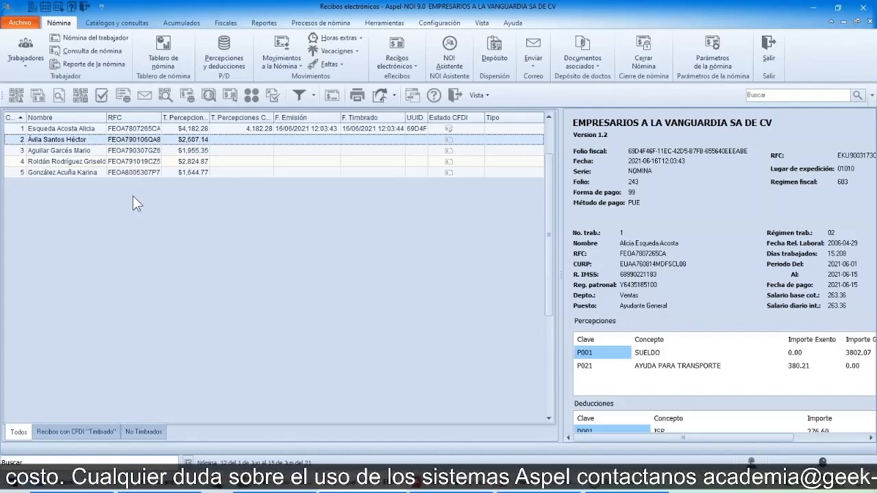
click(81, 163)
click(81, 174)
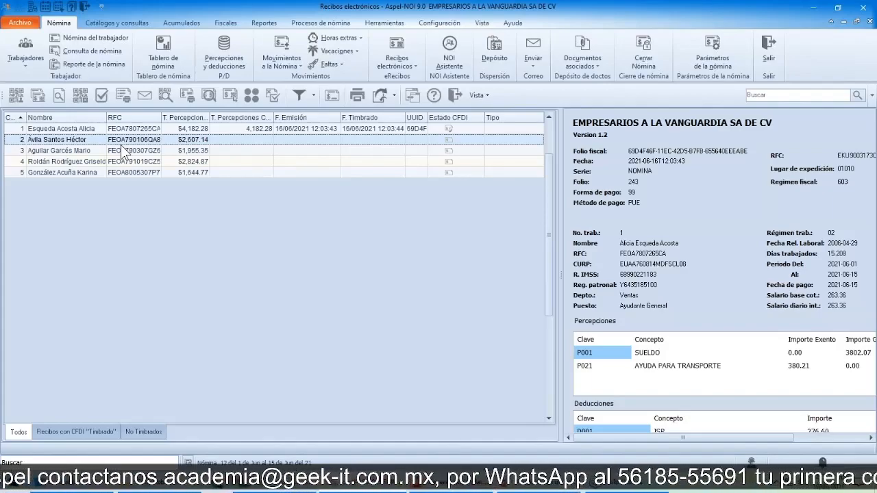
key(shift+Down)
key(shift+Down)
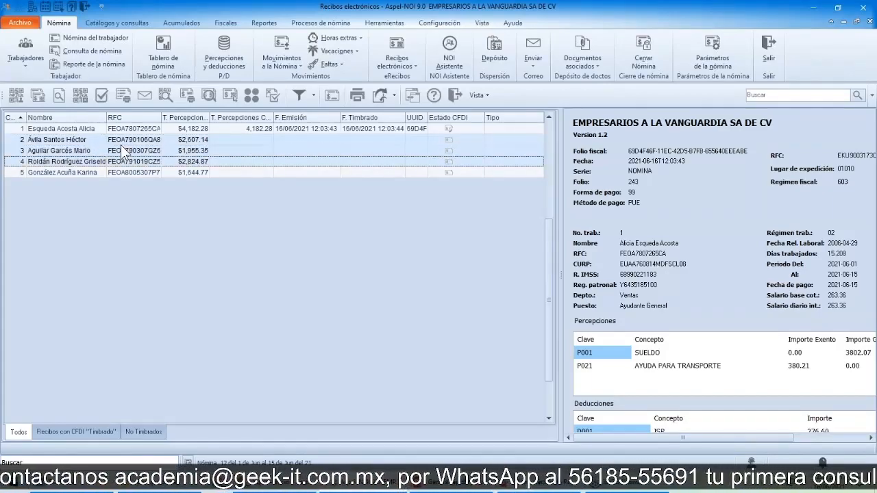
key(shift+Down)
key(shift+Up)
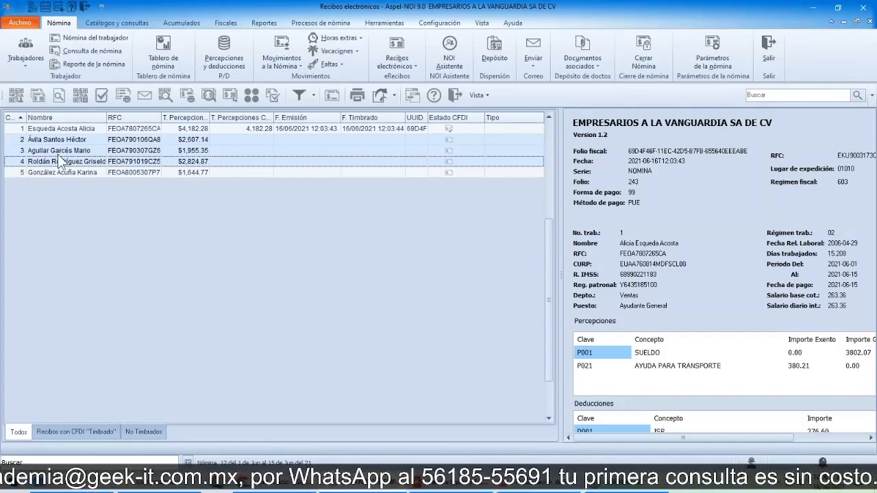
click(38, 99)
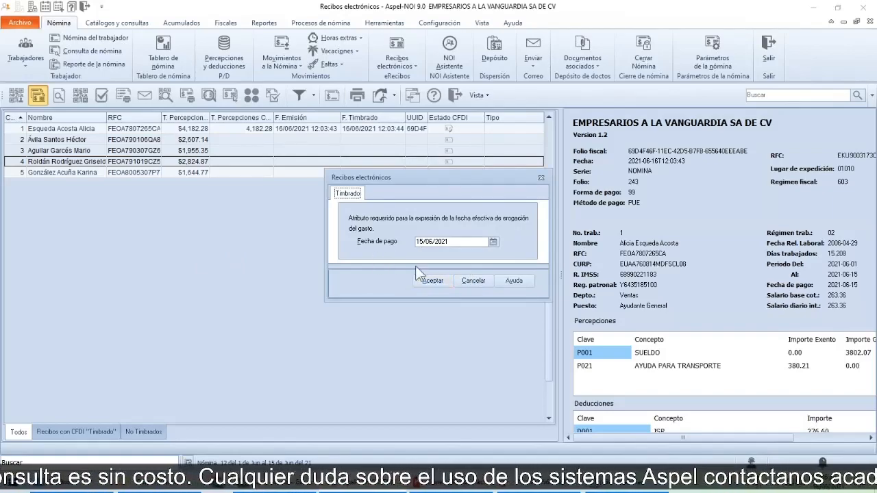
click(432, 280)
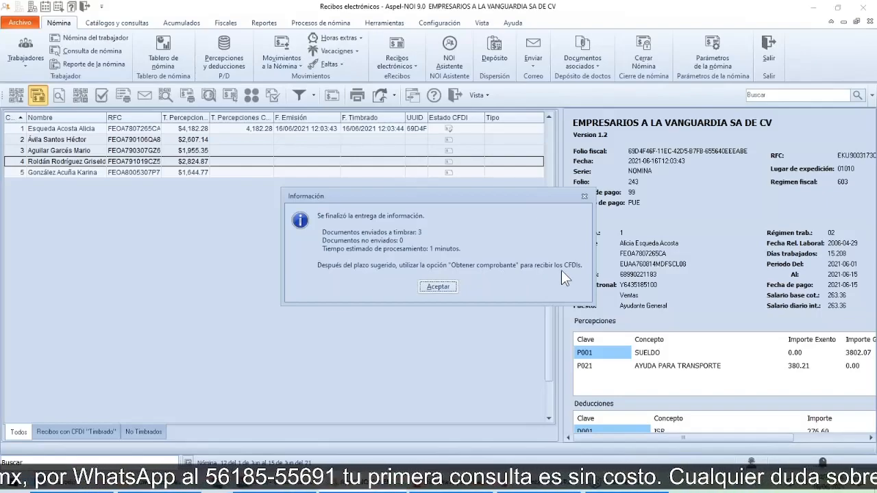
click(433, 288)
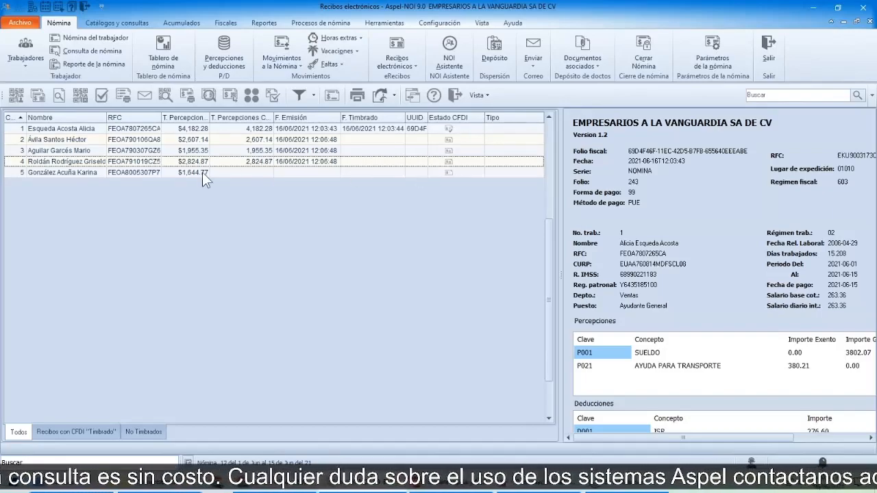
Step: Request the stamped vouchers (Obtener comprobante) for workers 2 to 4, agreeing to continue despite the automatic retrieval in progress
click(93, 140)
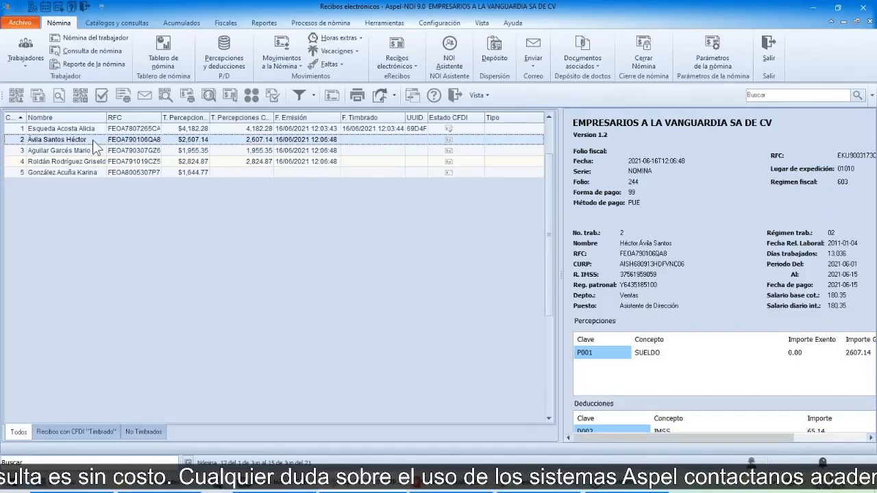
key(shift+Down)
key(shift+Down)
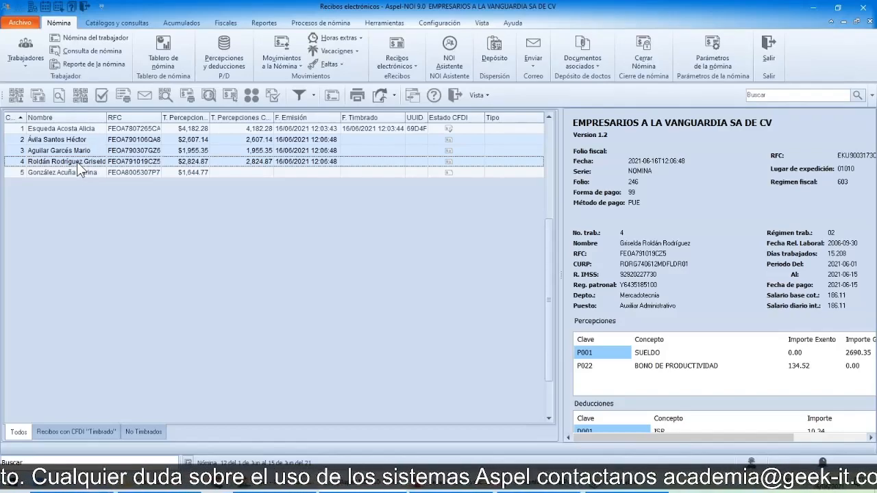
click(100, 94)
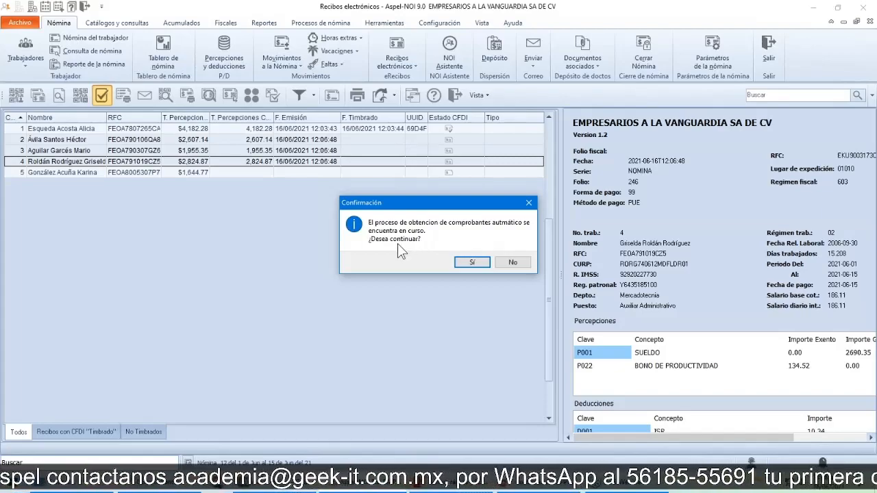
click(473, 263)
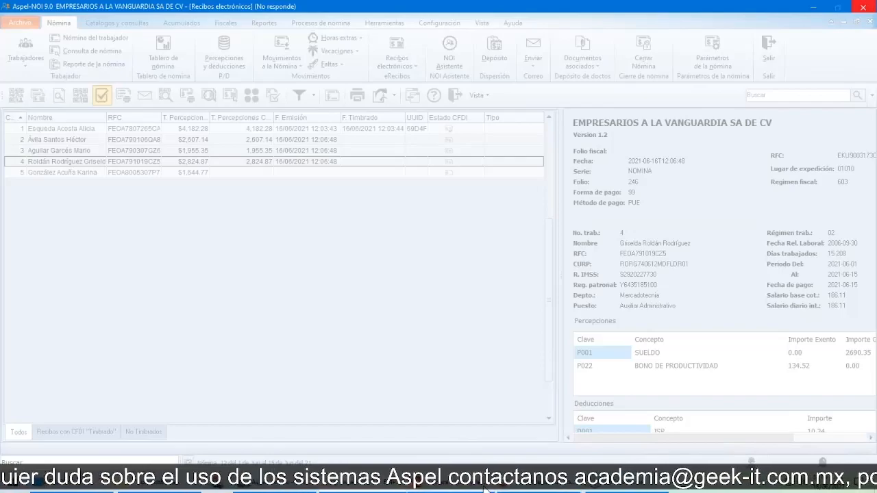
Step: Switch to the PowerPoint presentation and advance it to the Revisión del recibo slide with the CFDI de Nómina table
mouse_move(485, 489)
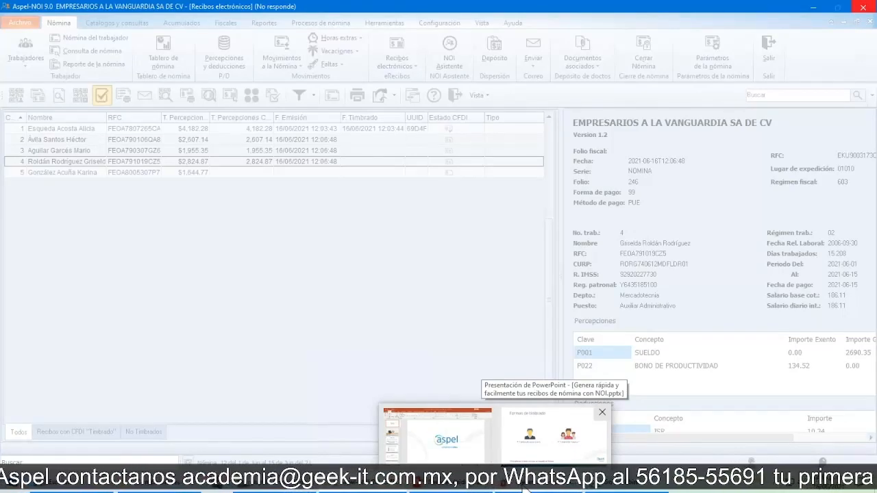
click(555, 437)
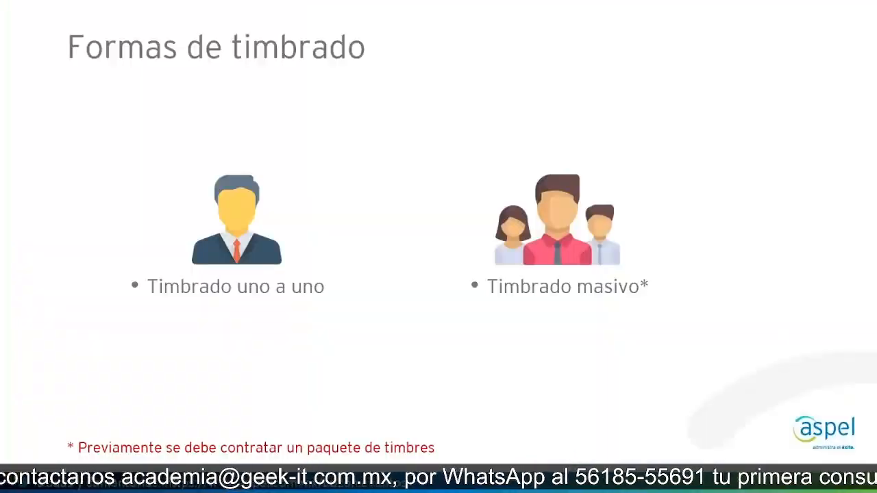
click(265, 331)
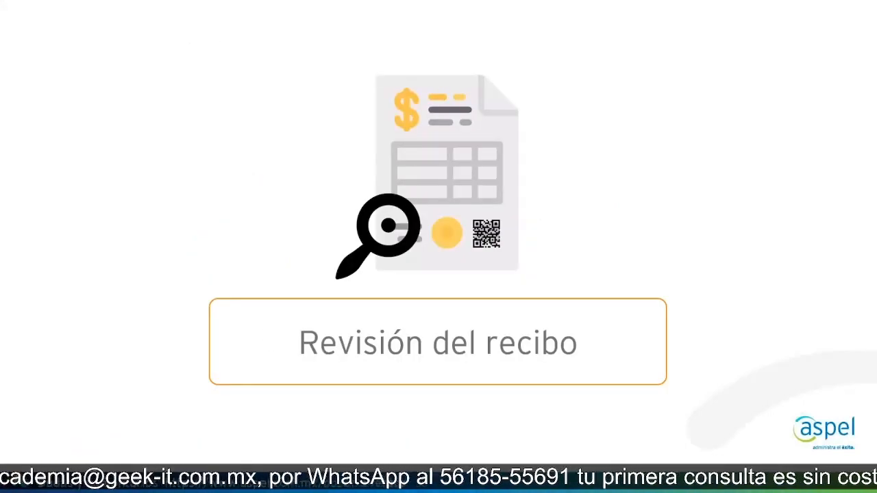
key(Right)
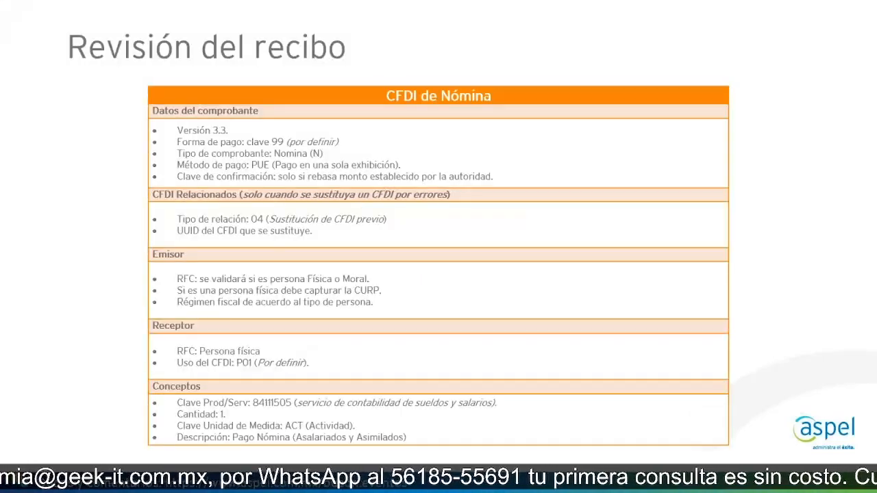
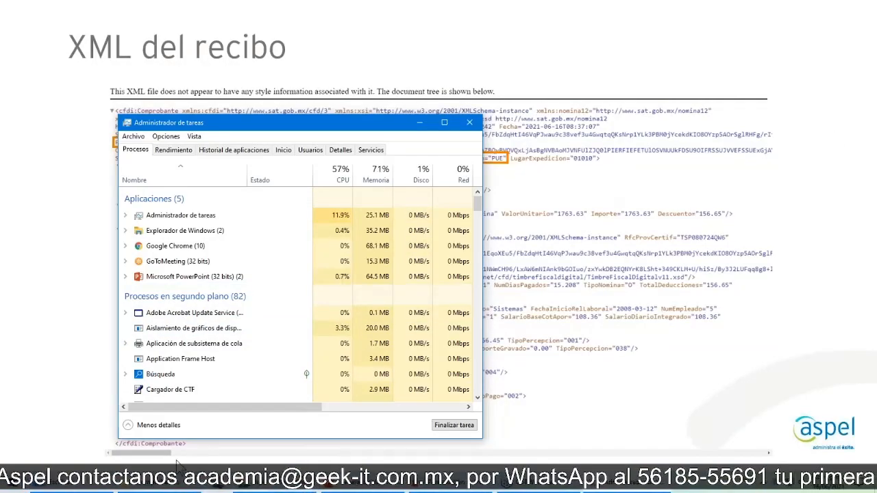
Step: Relaunch Aspel-NOI 9.0, open the company EMPRESARIOS A LA VANGUARDIA SA DE CV and enter the payroll period 15/06/2021
click(14, 486)
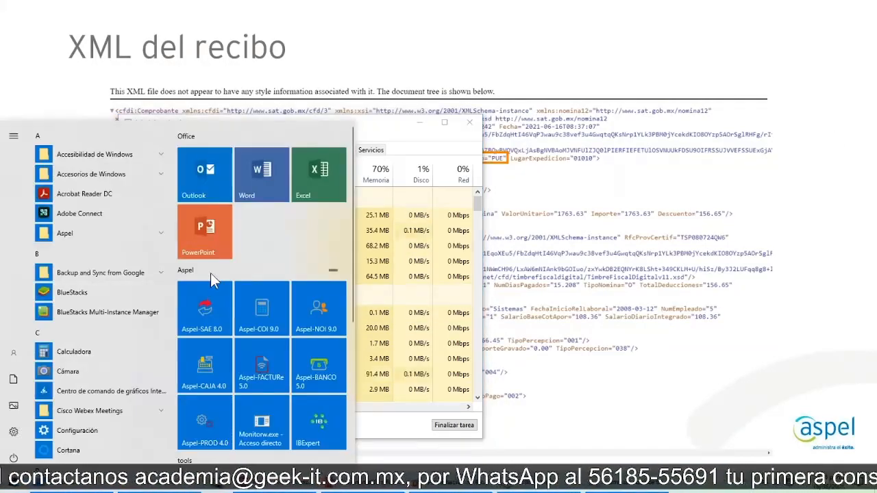
click(309, 316)
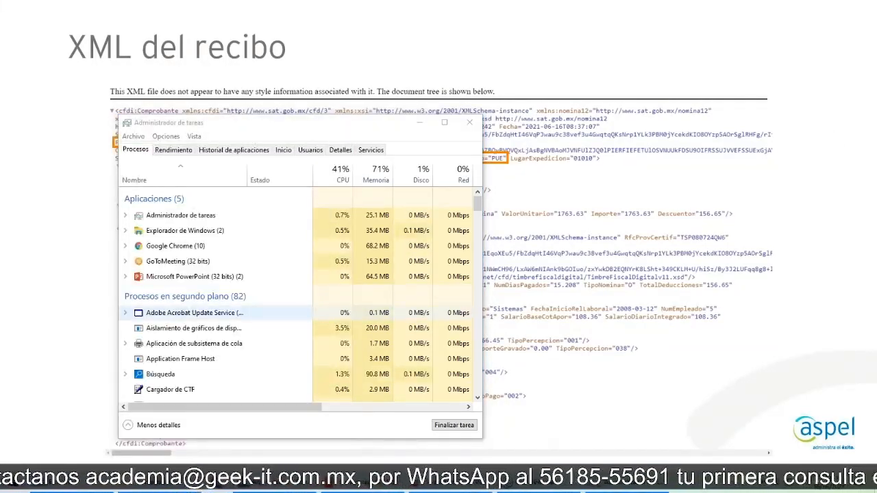
click(472, 126)
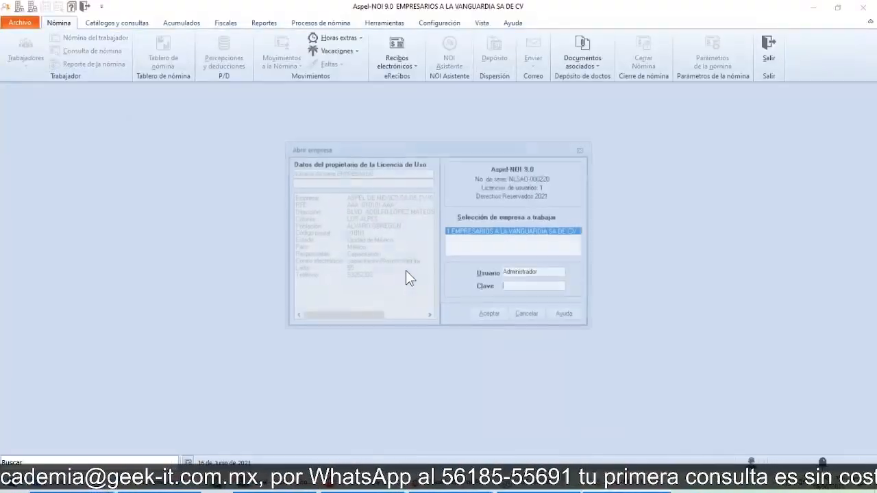
click(488, 316)
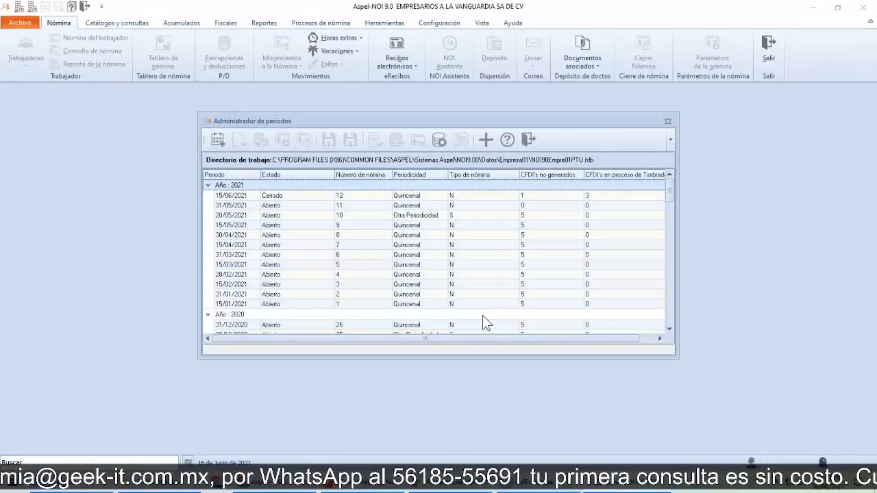
double_click(239, 196)
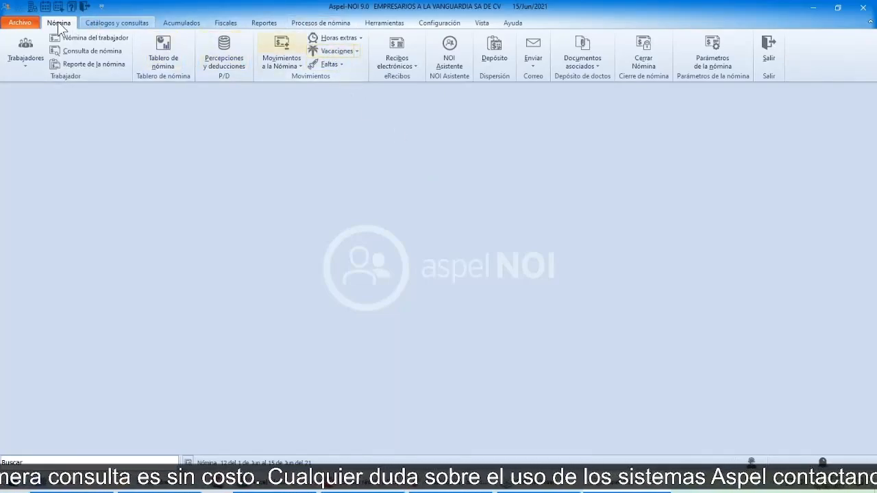
Step: Open the electronic receipts and obtain the stamped vouchers for workers 2 to 4 together
click(405, 46)
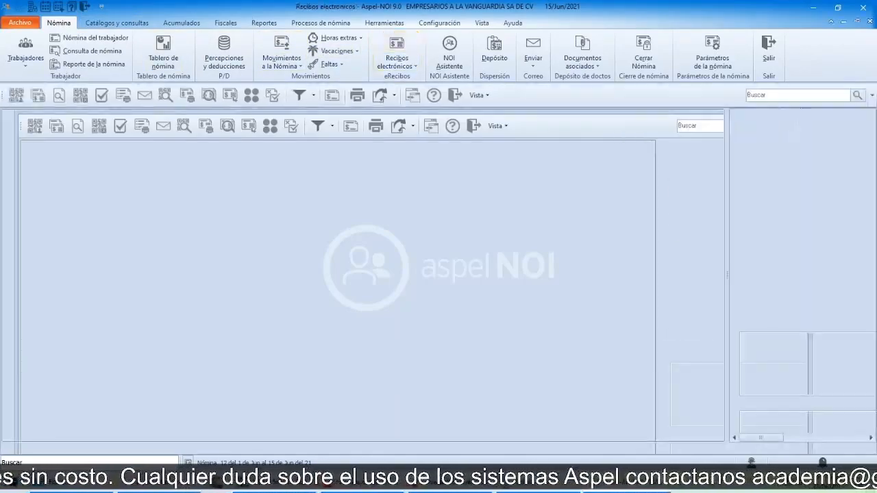
click(122, 138)
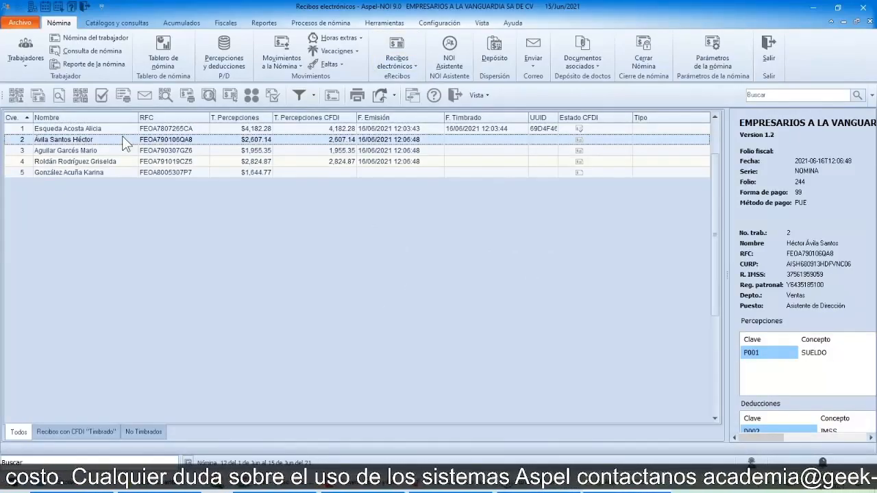
key(Down)
key(Down)
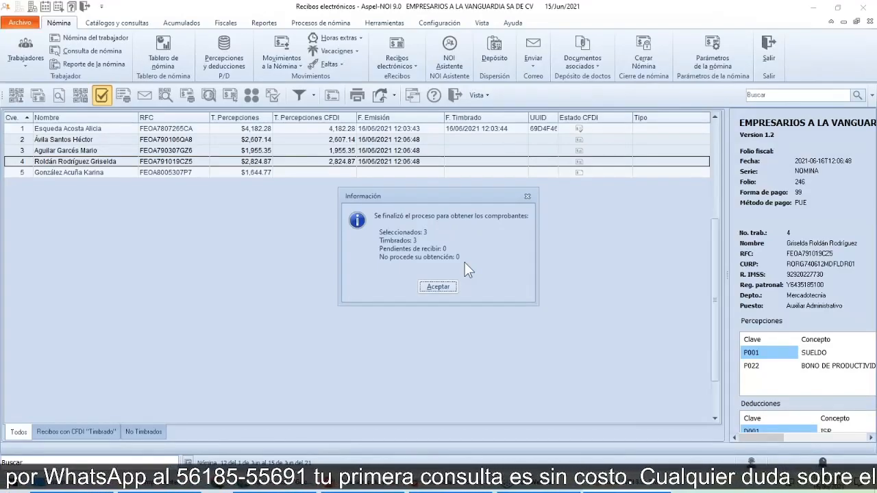
click(437, 287)
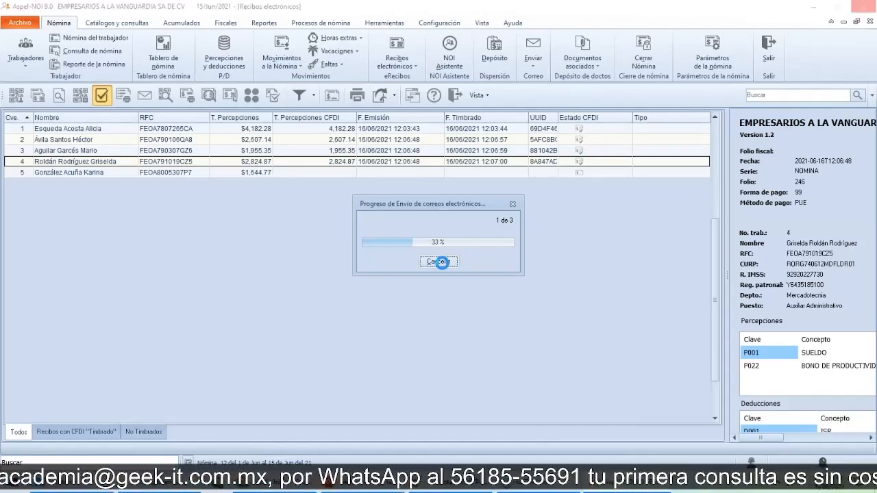
Step: Try to cancel the e-mail sending of the receipts, wait for the program to respond and dismiss the sending summary
click(436, 262)
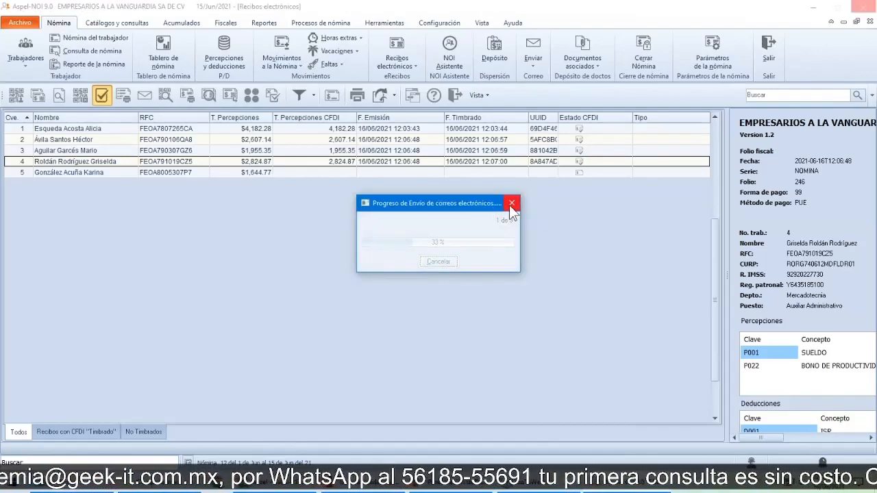
click(511, 203)
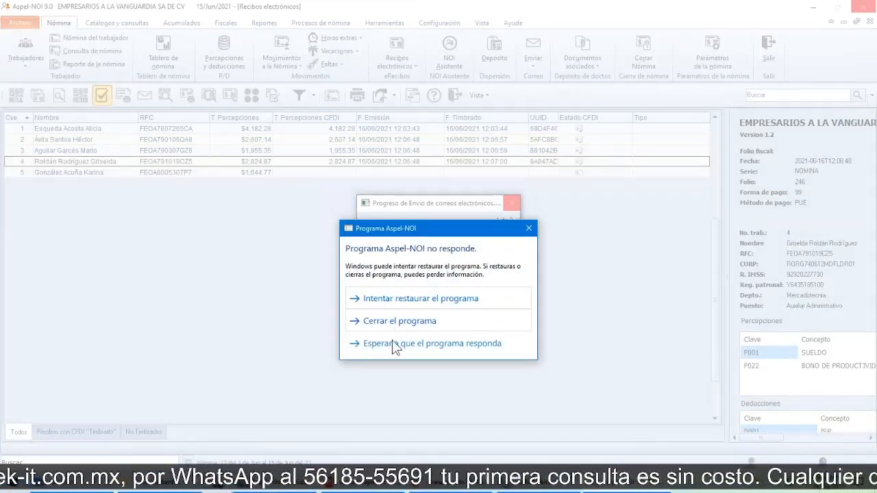
click(393, 344)
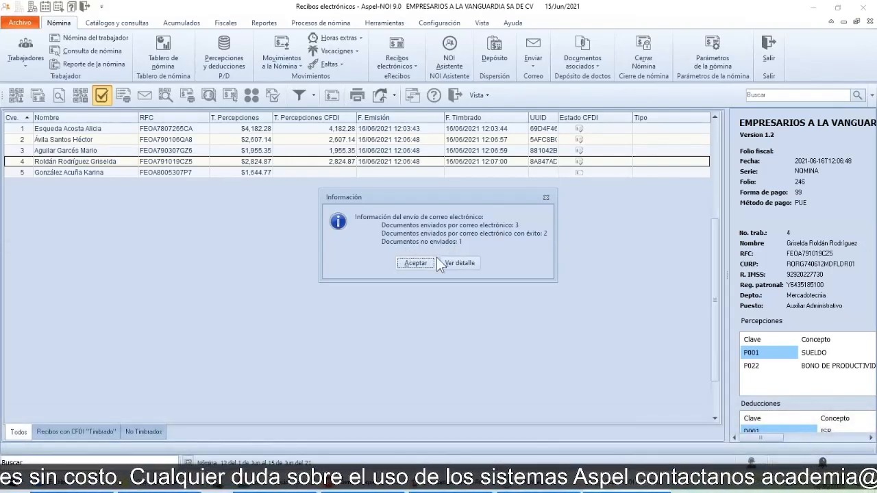
click(415, 264)
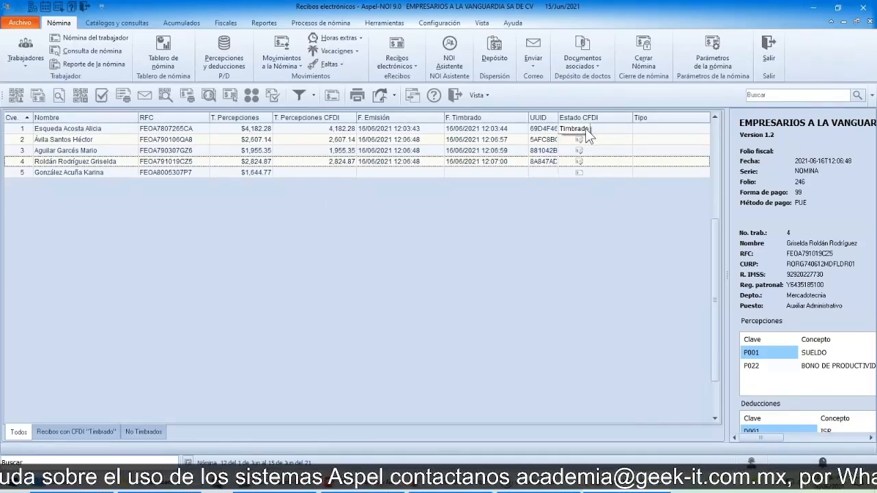
Step: Examine the printed payroll receipt of worker 1 from header to digital seals, and close it together with the electronic receipts list
click(235, 130)
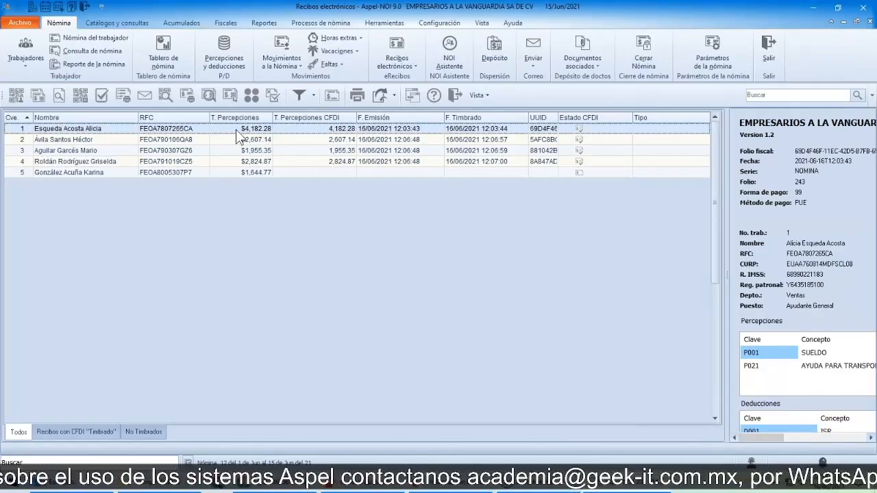
double_click(236, 129)
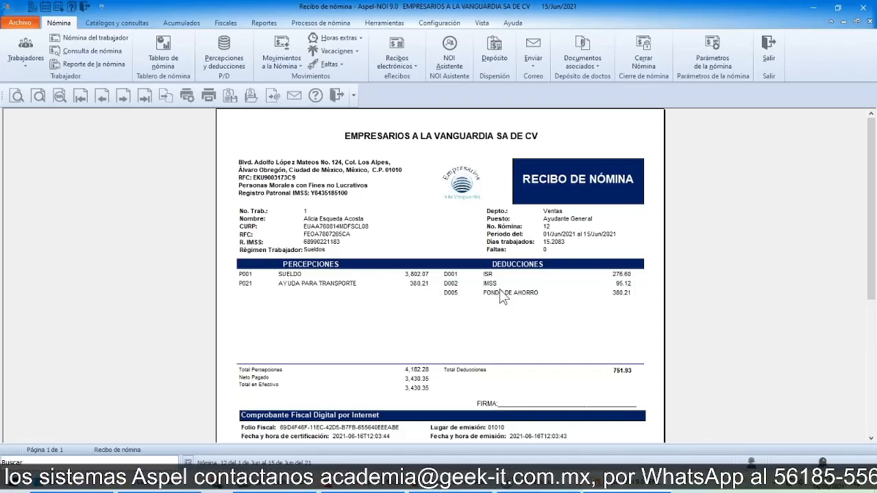
scroll(499, 289, down, 5)
scroll(499, 289, up, 5)
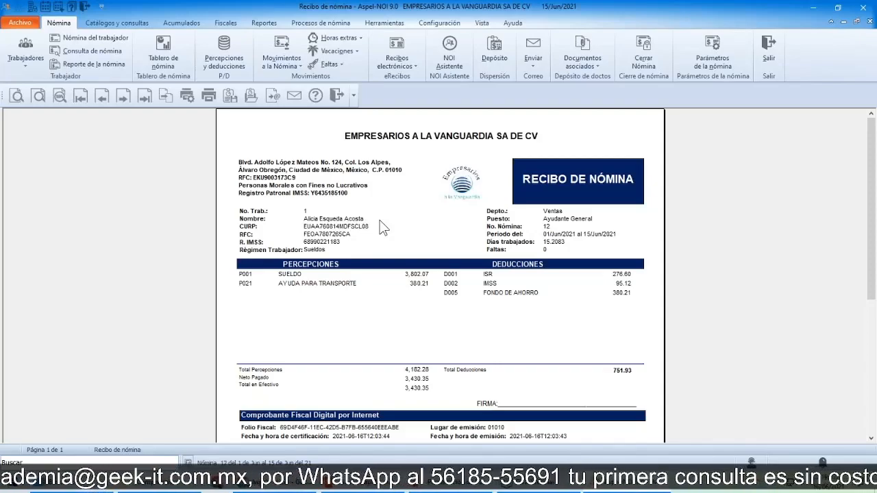
scroll(380, 220, down, 3)
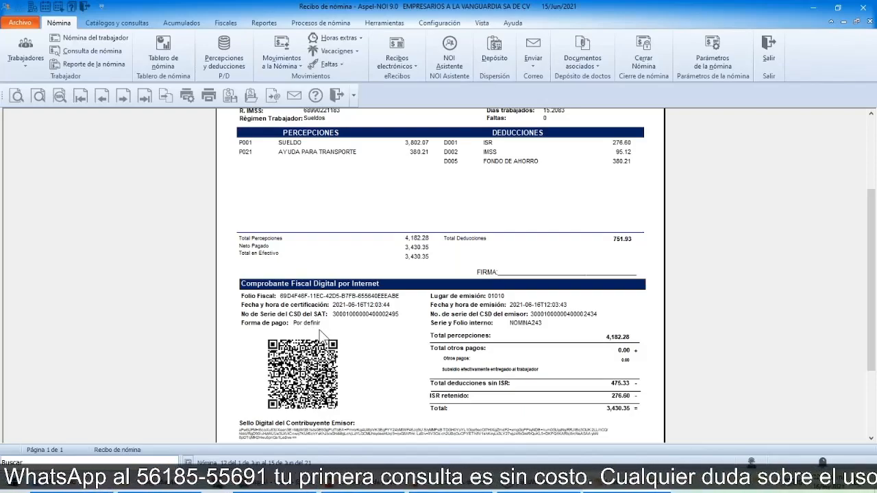
scroll(359, 339, up, 2)
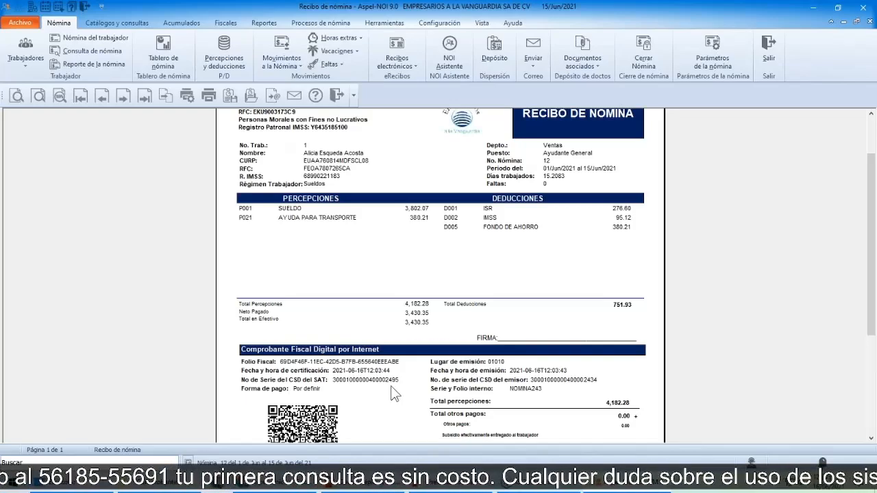
scroll(235, 312, down, 4)
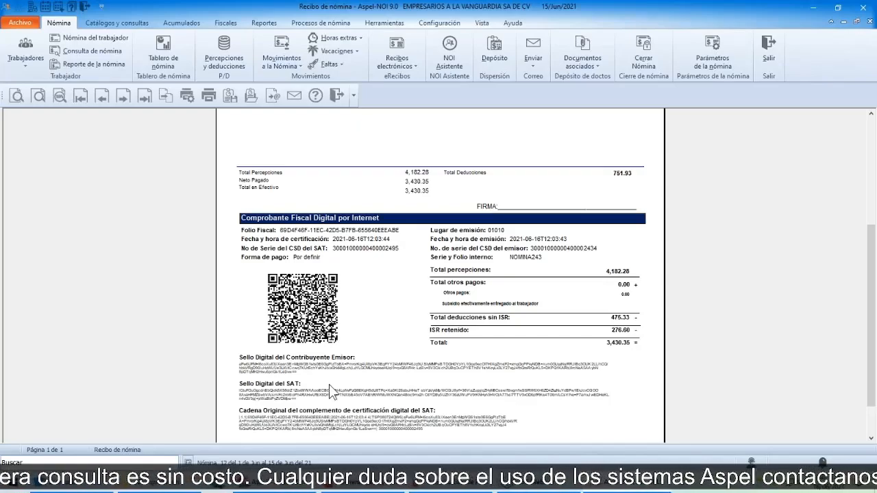
scroll(331, 391, up, 5)
scroll(331, 391, up, 1)
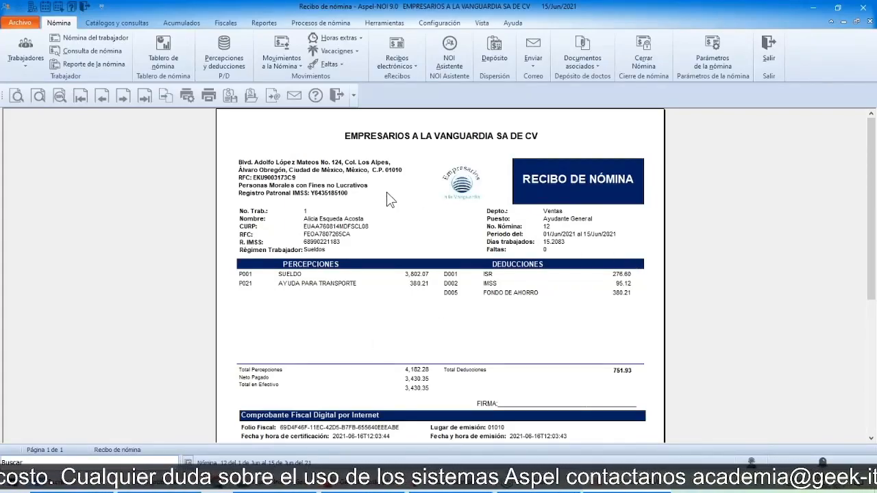
click(336, 96)
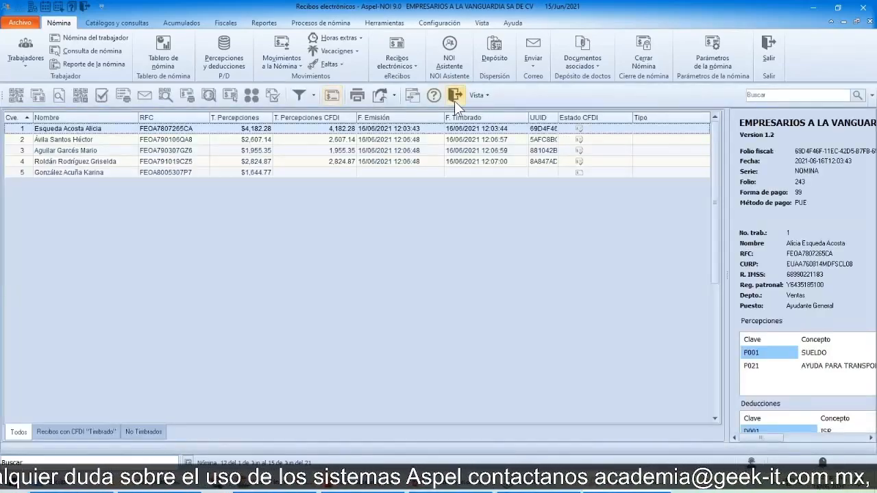
click(454, 98)
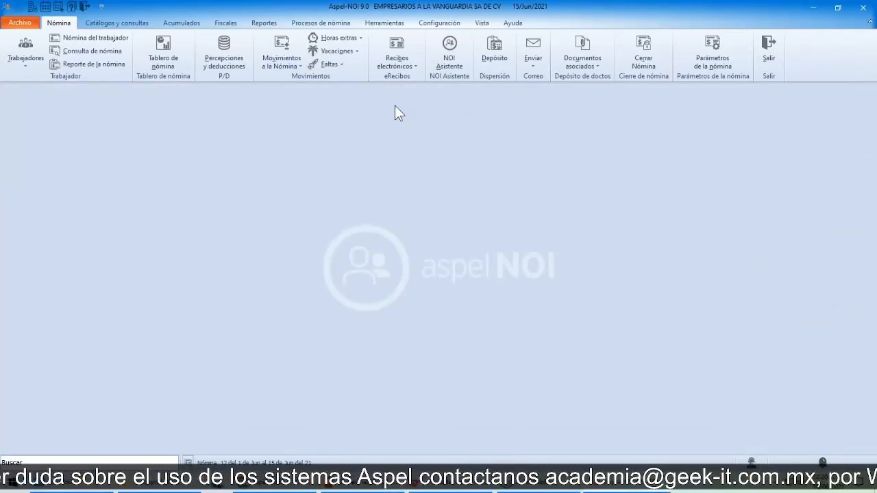
Step: Bring up the Emisión de recibos electrónicos report settings and go through the key range and CFDI status filters
click(266, 25)
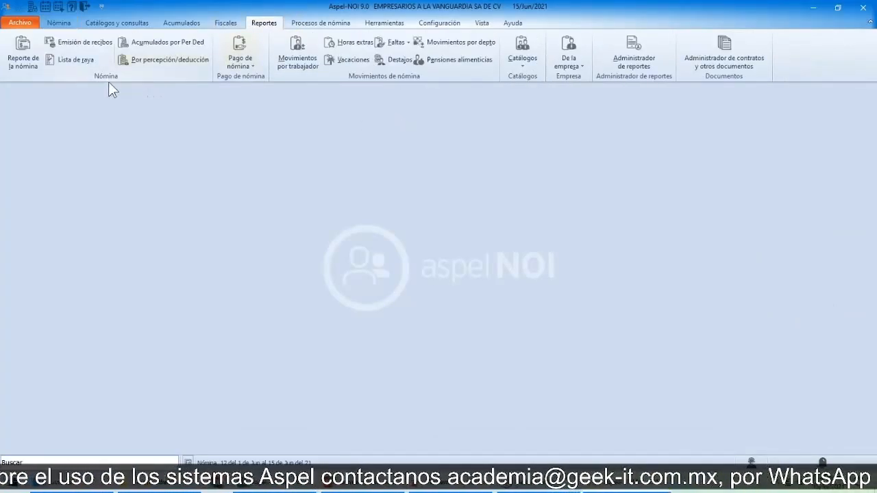
click(25, 60)
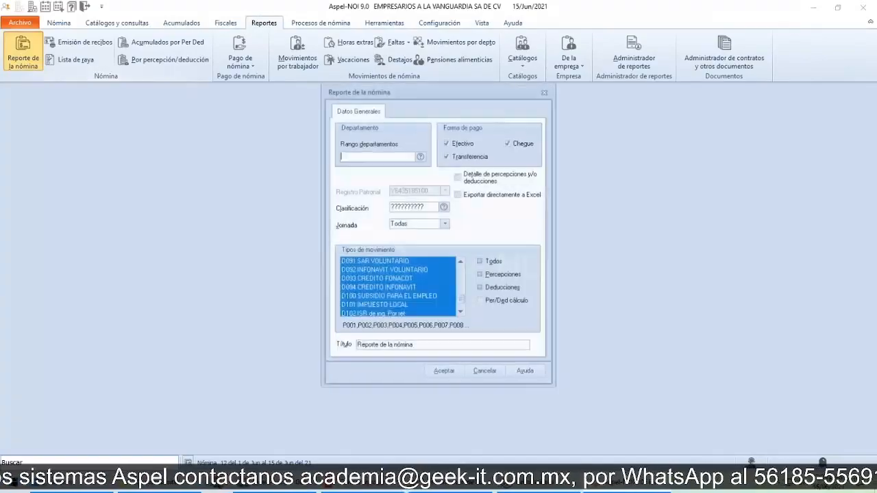
click(546, 92)
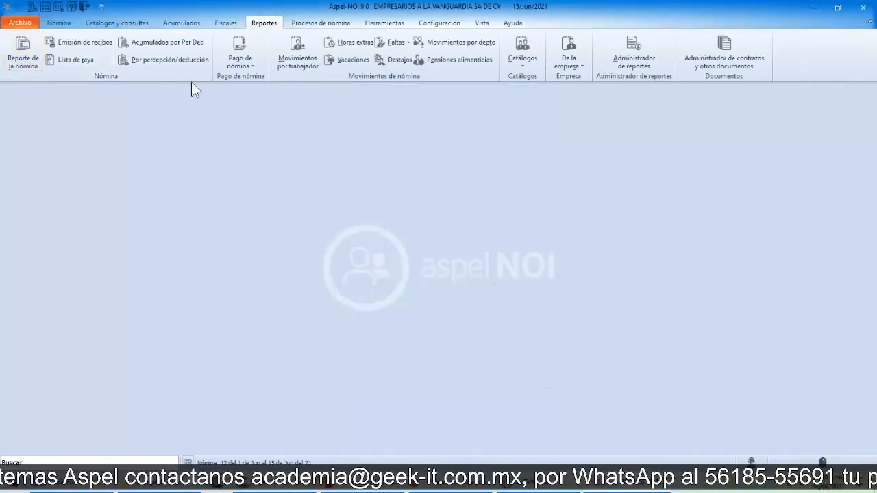
click(58, 39)
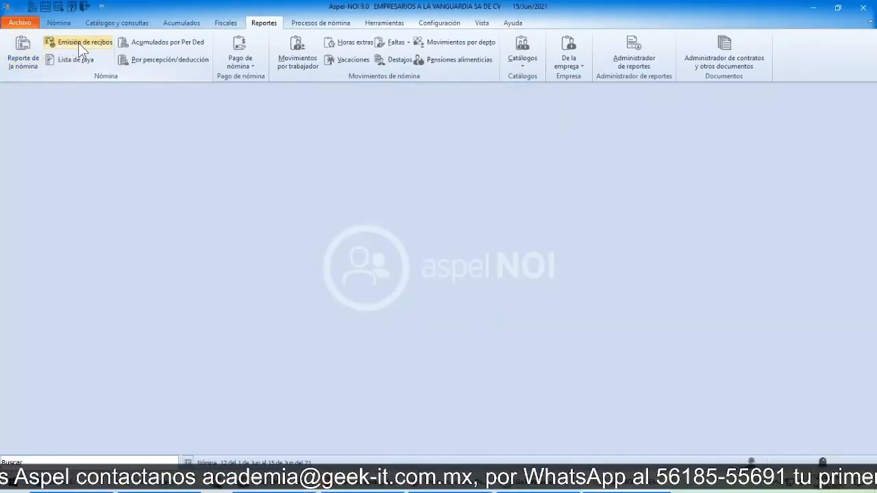
click(82, 45)
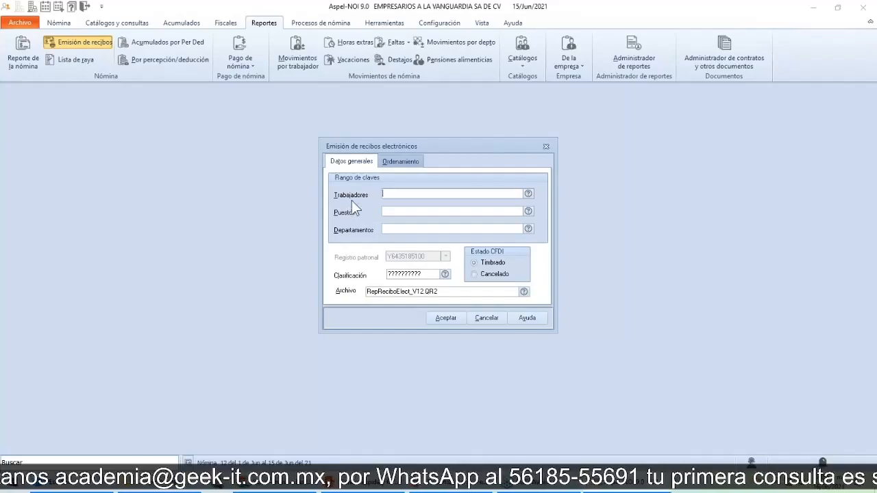
click(433, 199)
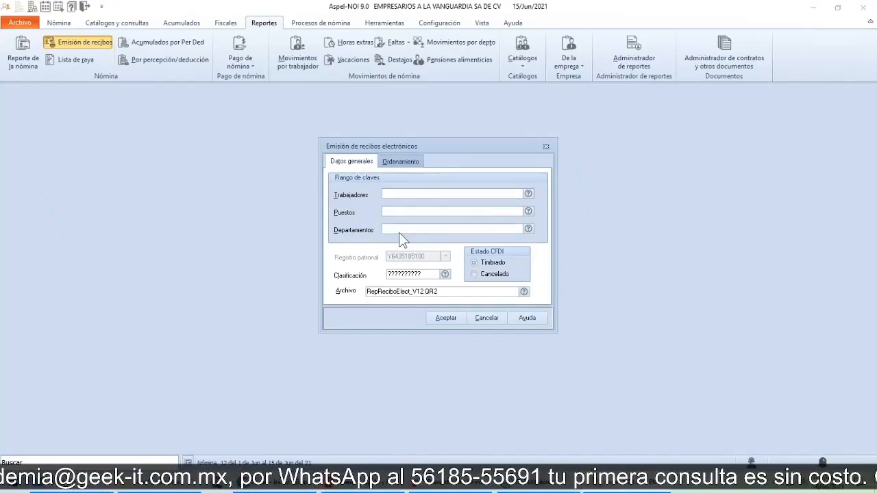
click(491, 279)
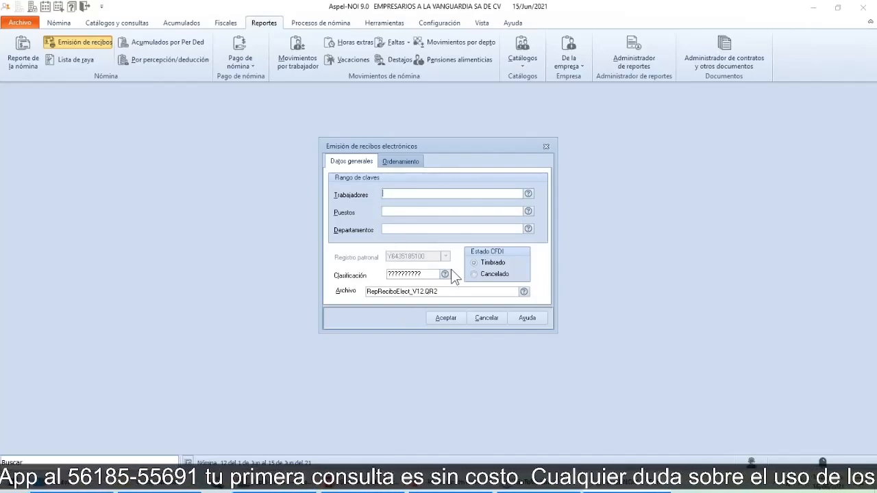
Step: Order the electronic receipts report by Clave and then by Apellido paterno
click(401, 164)
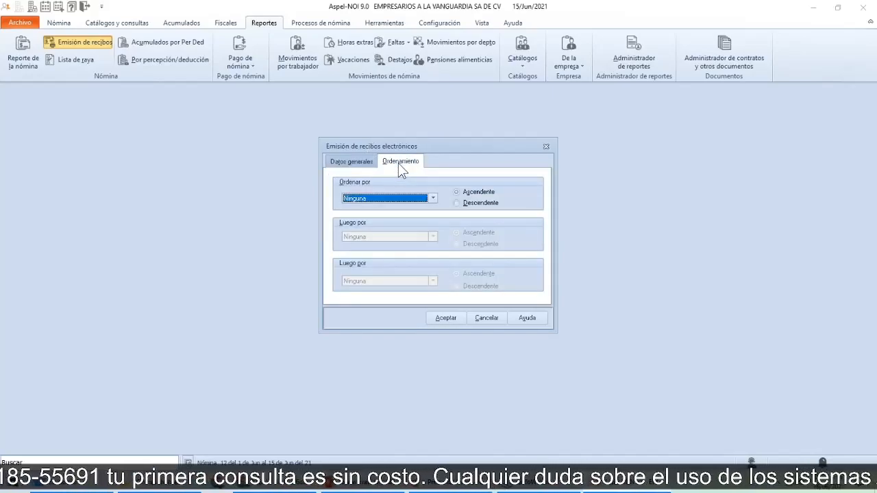
click(432, 198)
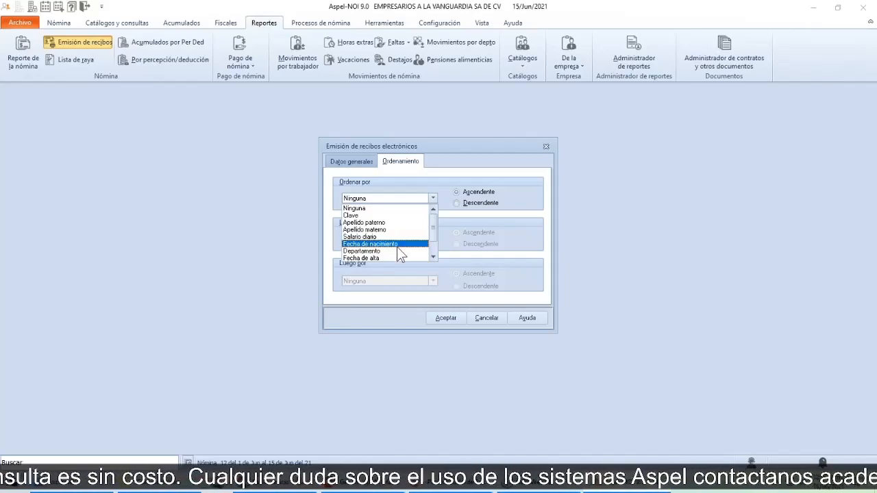
click(522, 245)
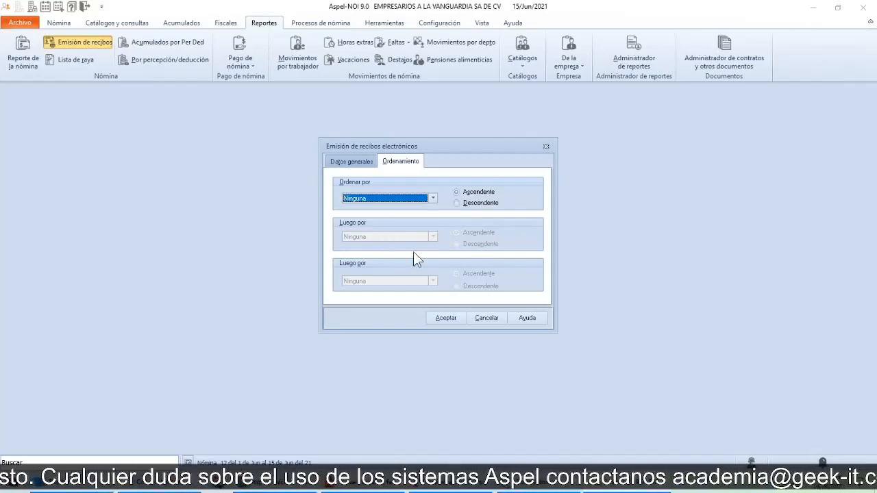
click(433, 198)
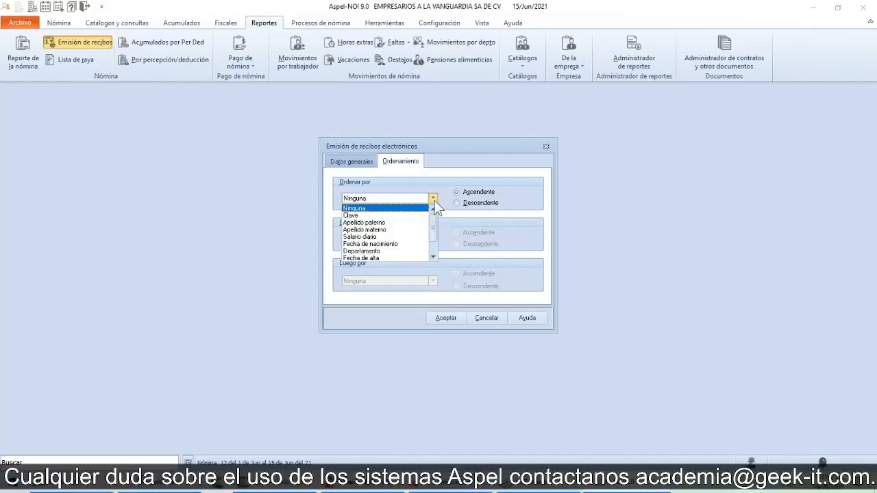
click(369, 218)
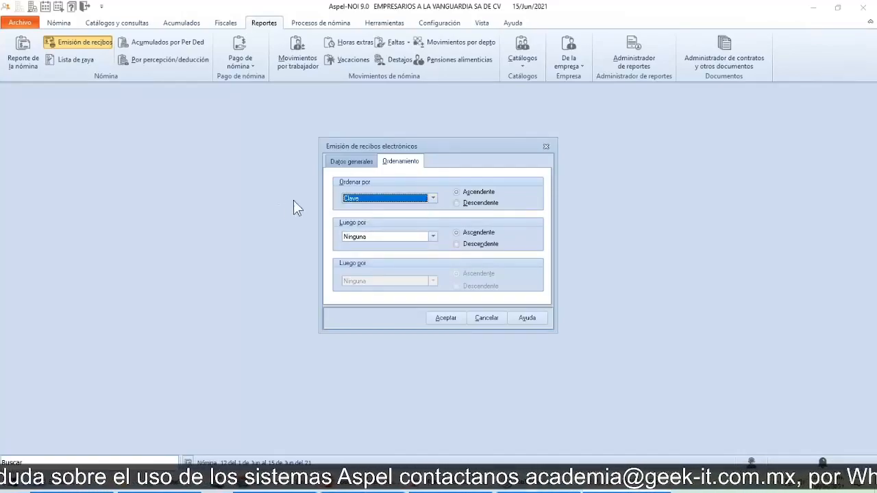
click(432, 237)
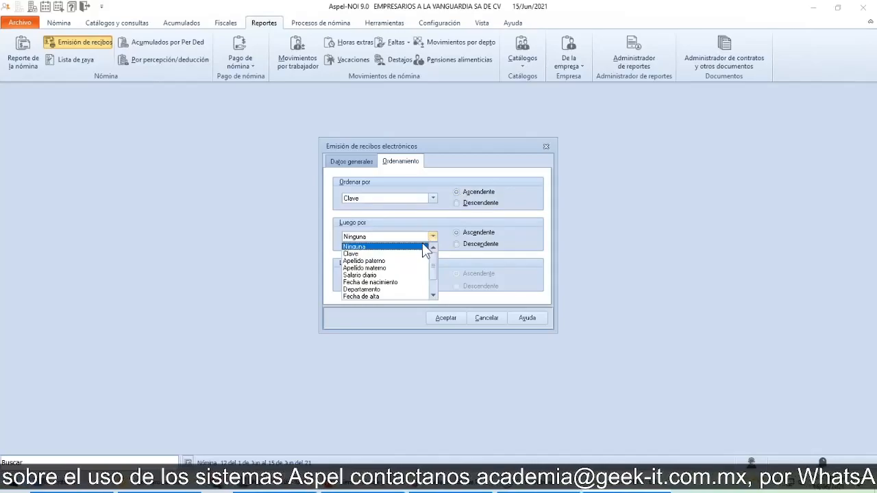
click(393, 261)
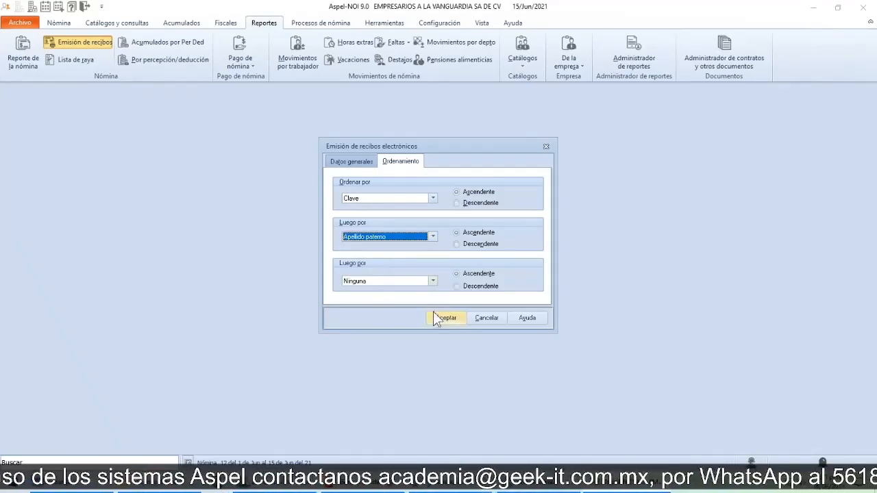
Step: Generate the electronic receipts report from the general data settings, page through the workers' receipts from first to last, and close it
click(353, 165)
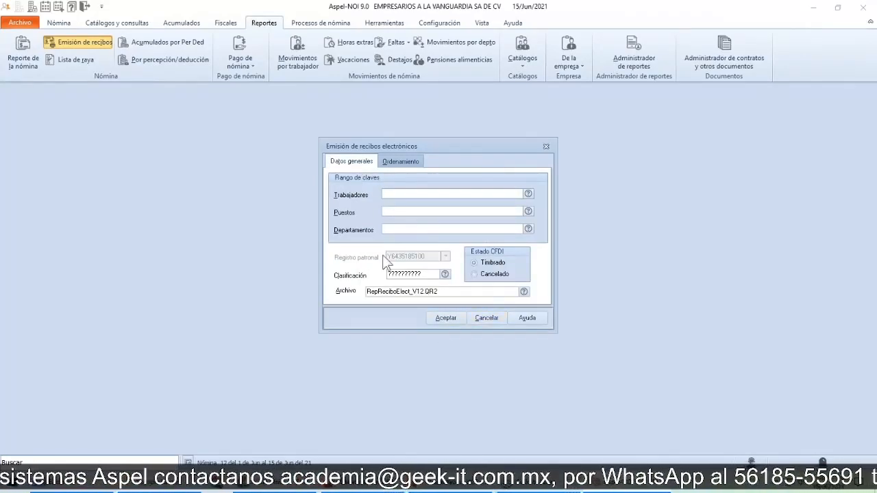
click(444, 318)
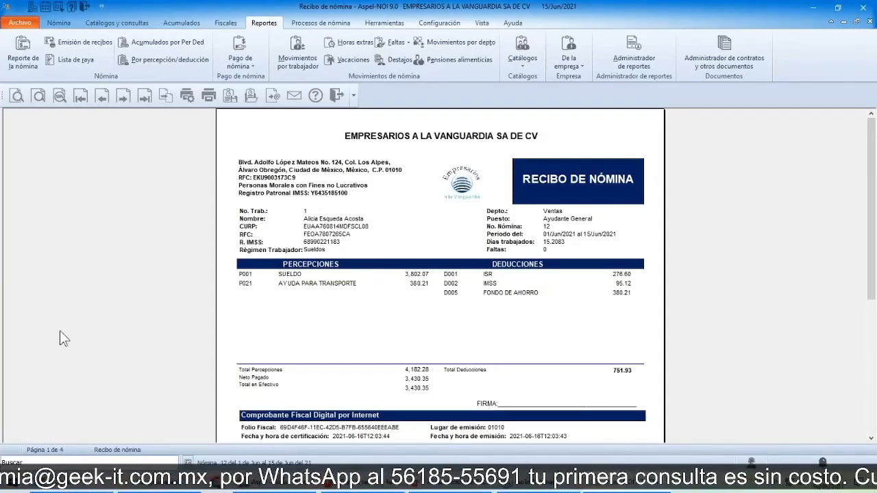
click(123, 98)
click(123, 98)
click(123, 98)
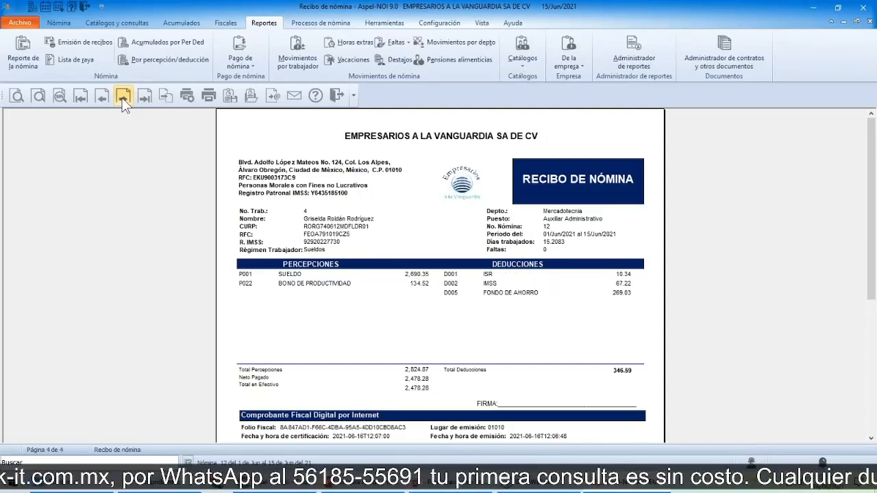
click(81, 98)
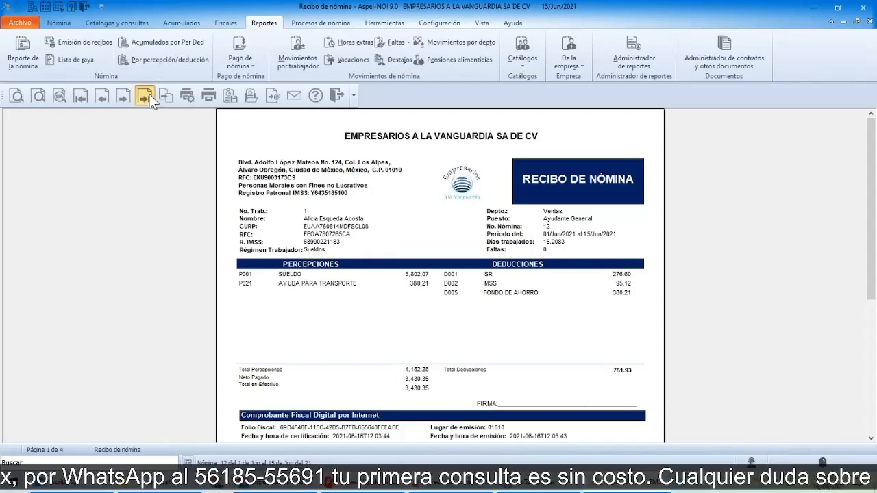
click(145, 97)
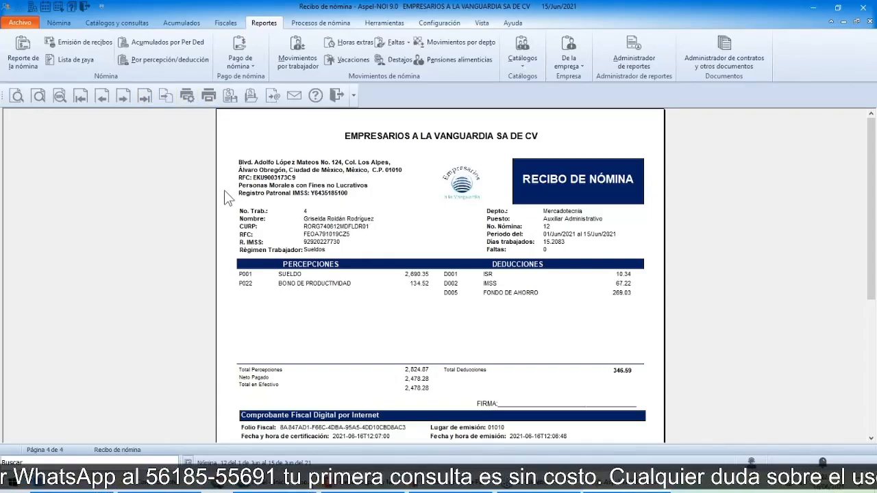
click(332, 98)
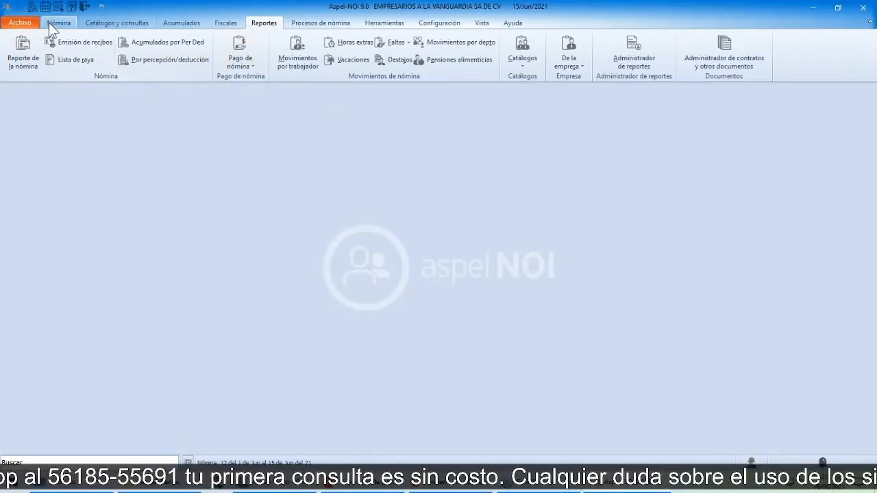
Step: Reopen the electronic receipts list and start extracting the stamped CFDI of worker 1
click(72, 24)
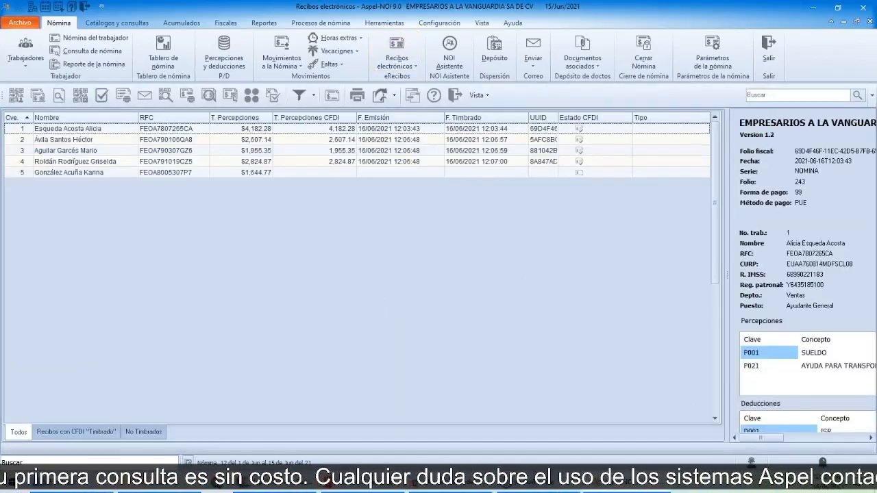
click(166, 140)
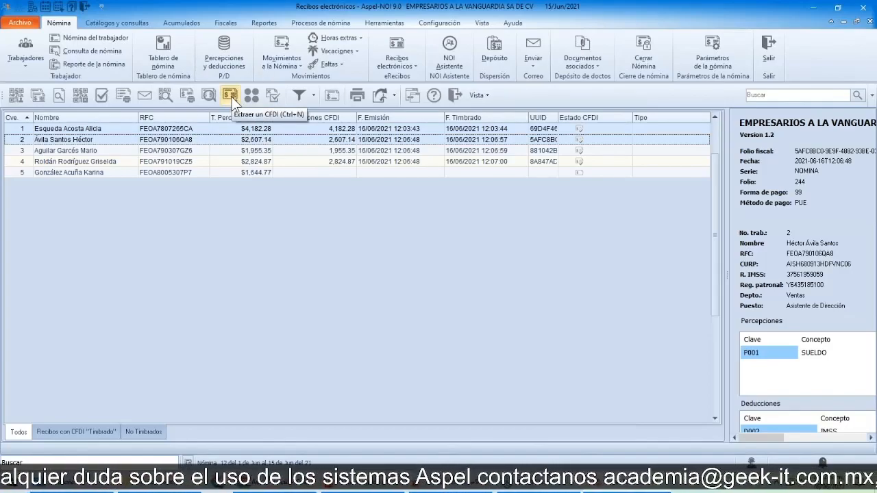
click(207, 130)
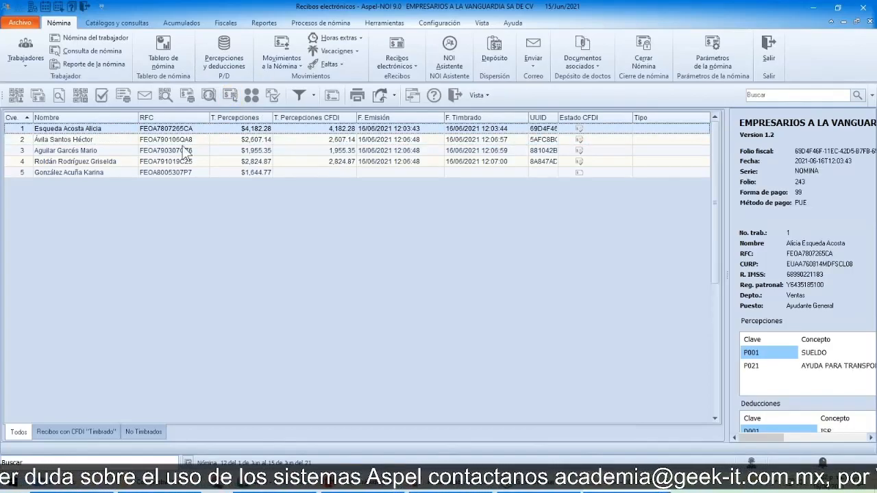
right_click(200, 132)
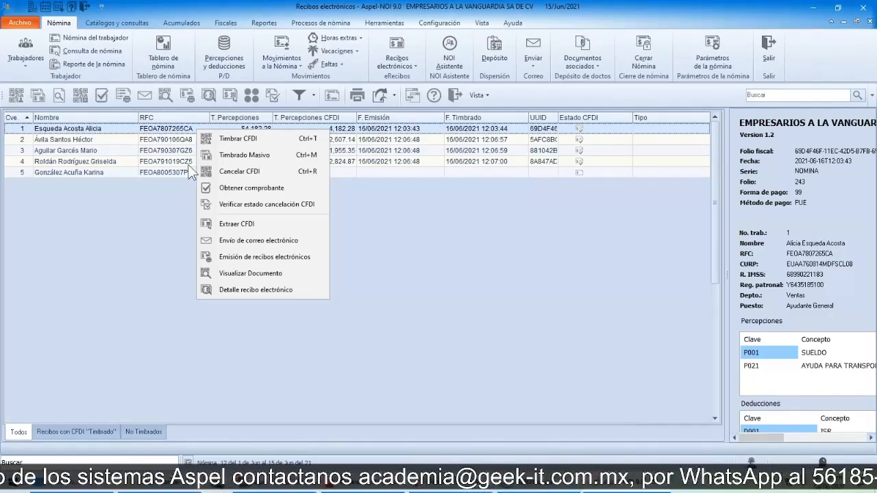
click(245, 223)
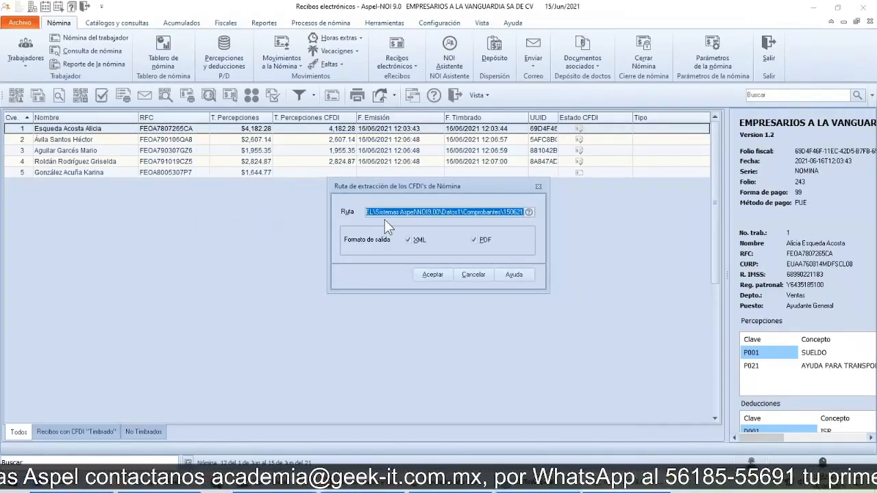
Step: Extract worker 1's CFDI to the Desktop folder in XML and PDF formats and dismiss the extraction notice
click(529, 213)
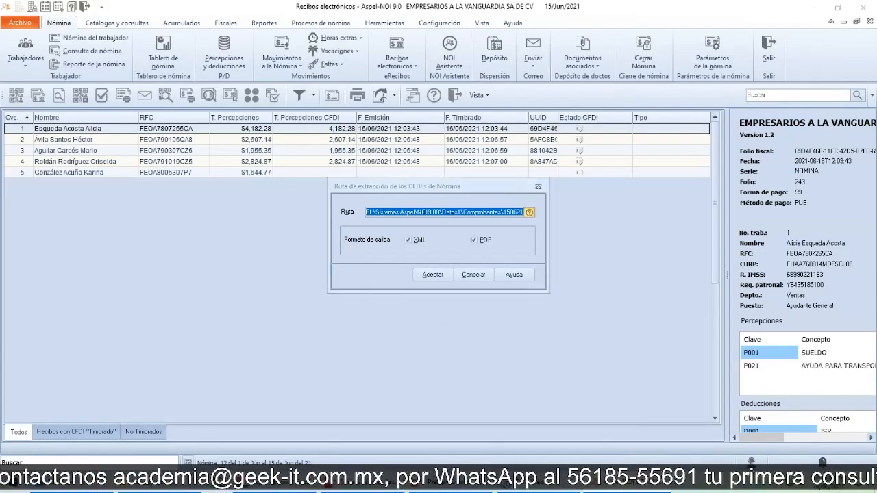
drag(512, 223, 518, 165)
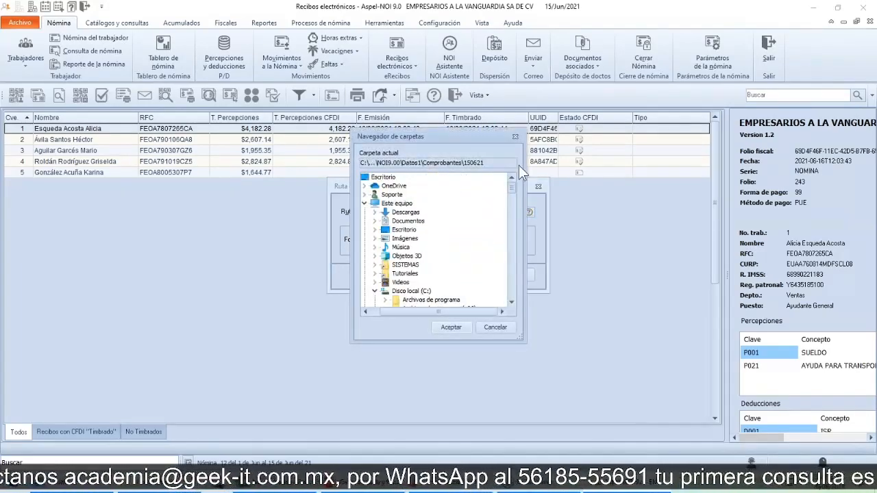
click(380, 179)
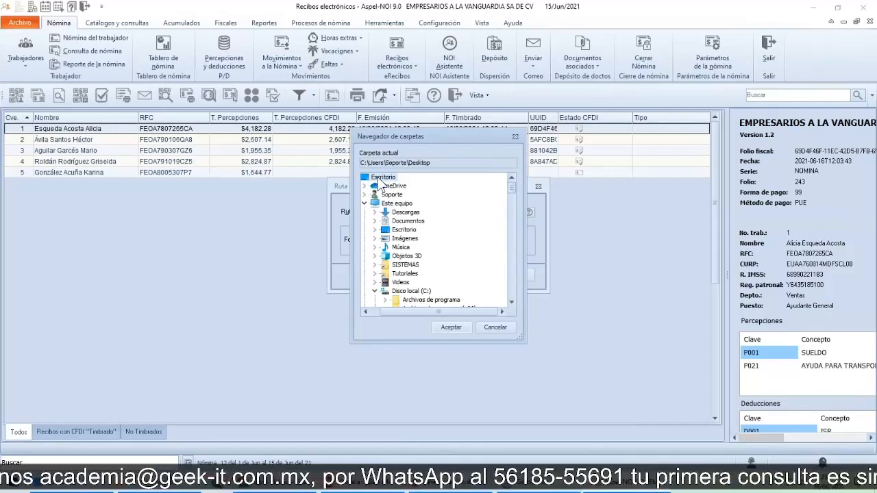
click(451, 327)
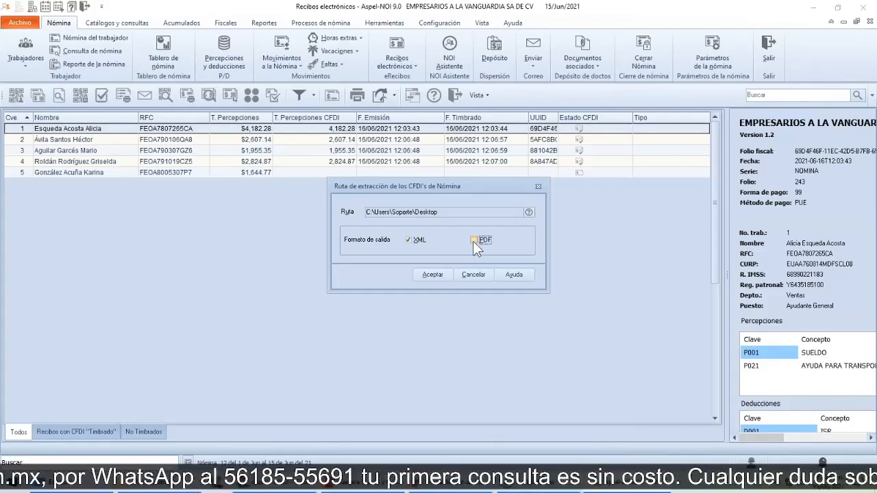
click(424, 241)
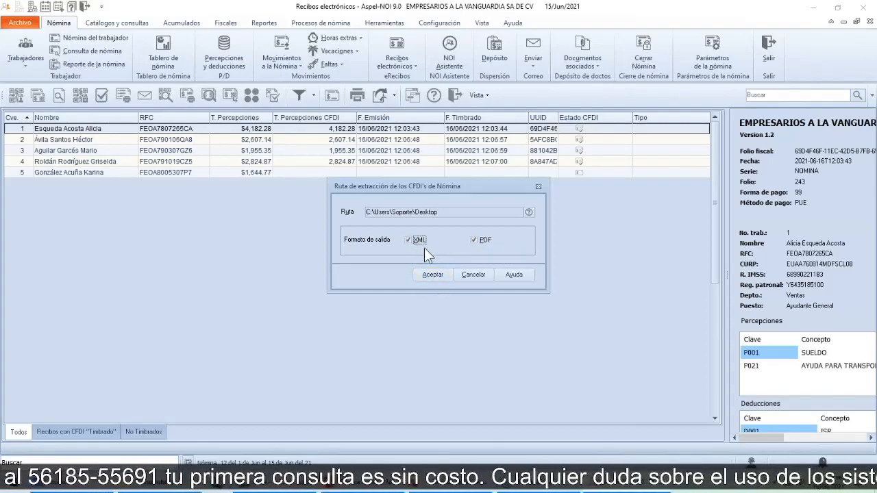
click(429, 274)
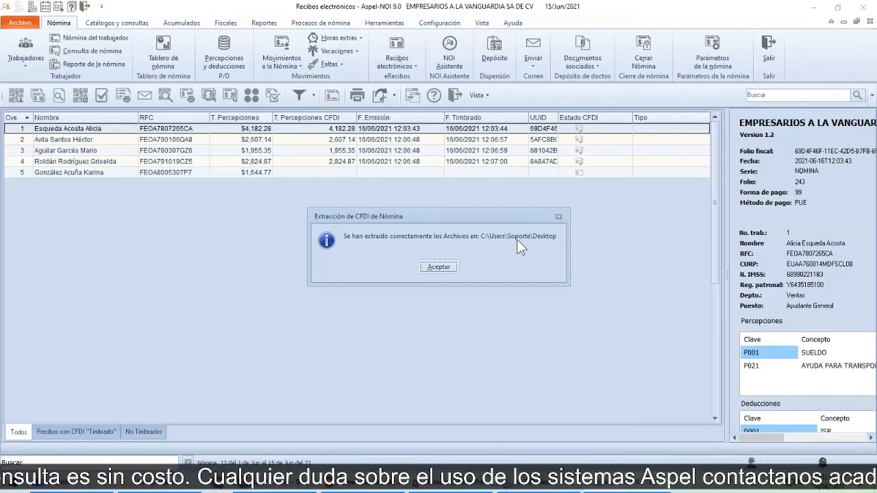
click(436, 269)
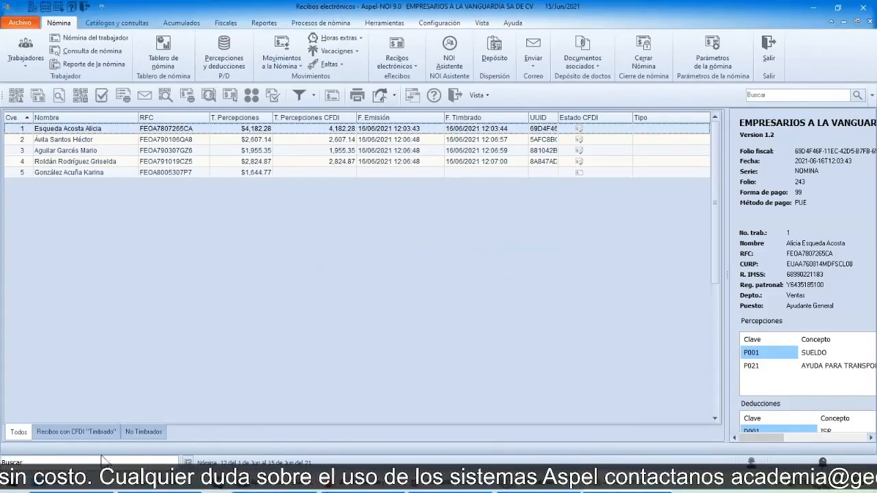
Step: Check the Escritorio folder in File Explorer for worker 1's extracted XML and PDF files, and minimize the window
click(74, 488)
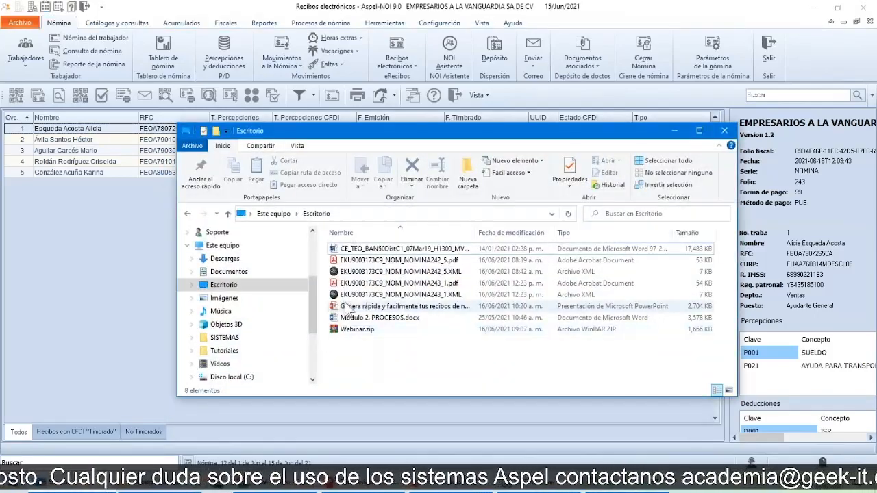
click(346, 296)
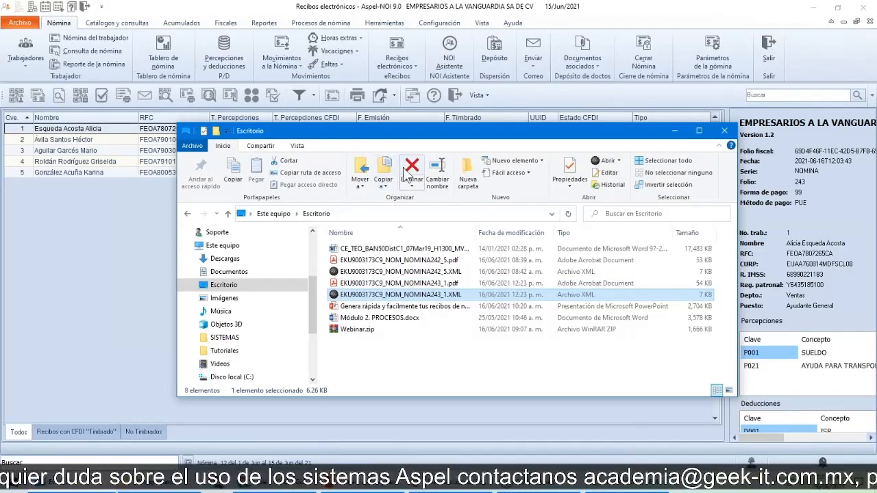
drag(406, 139, 376, 189)
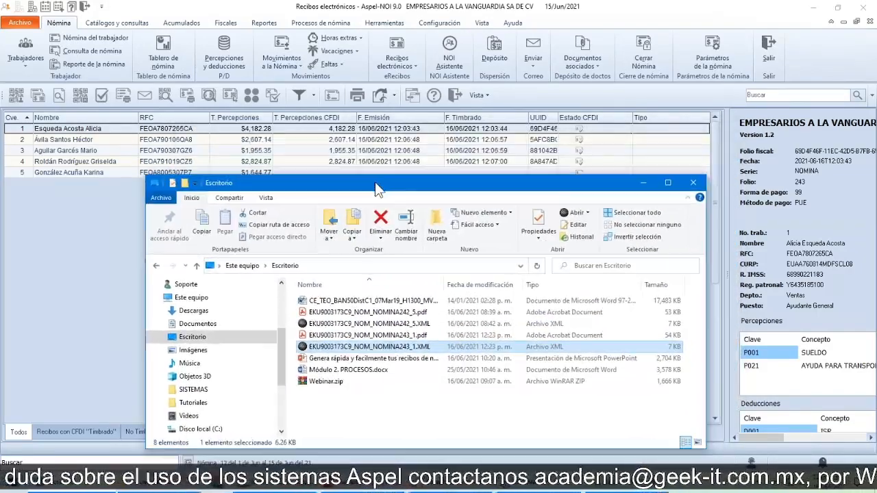
click(649, 183)
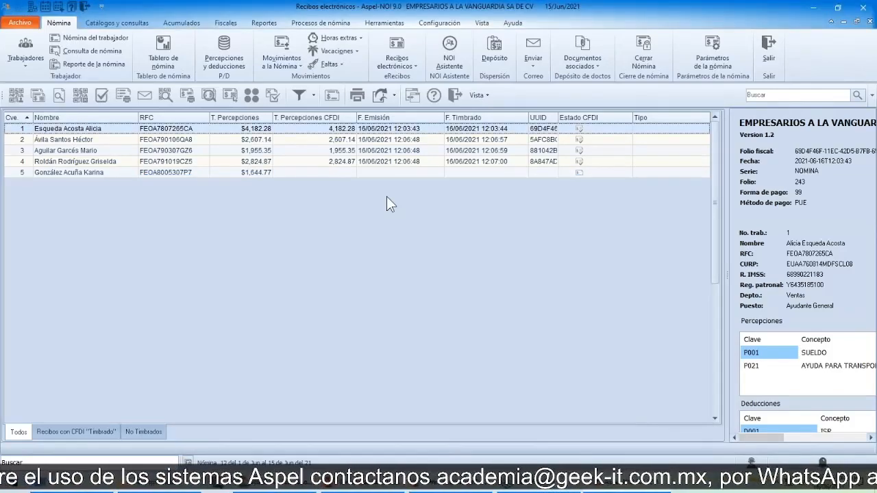
Step: Switch to the PowerPoint presentation and go over the Revisión del recibo and XML del recibo slides
key(alt+Tab)
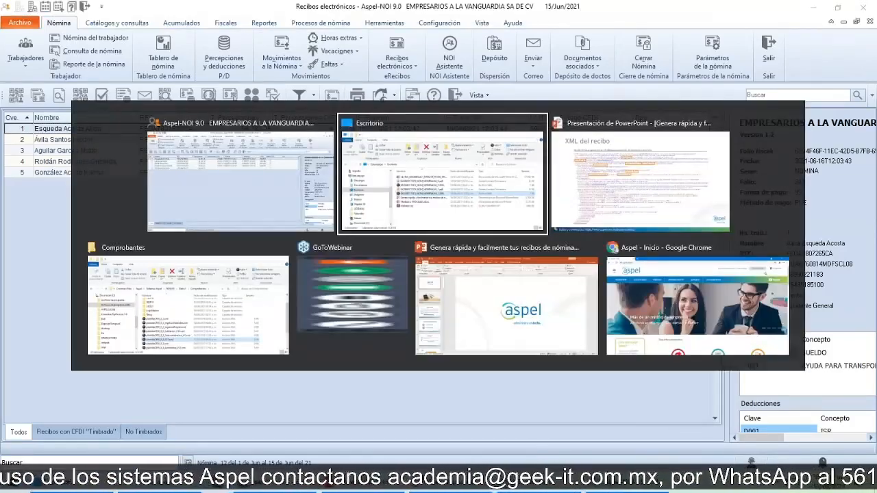
key(alt+Tab)
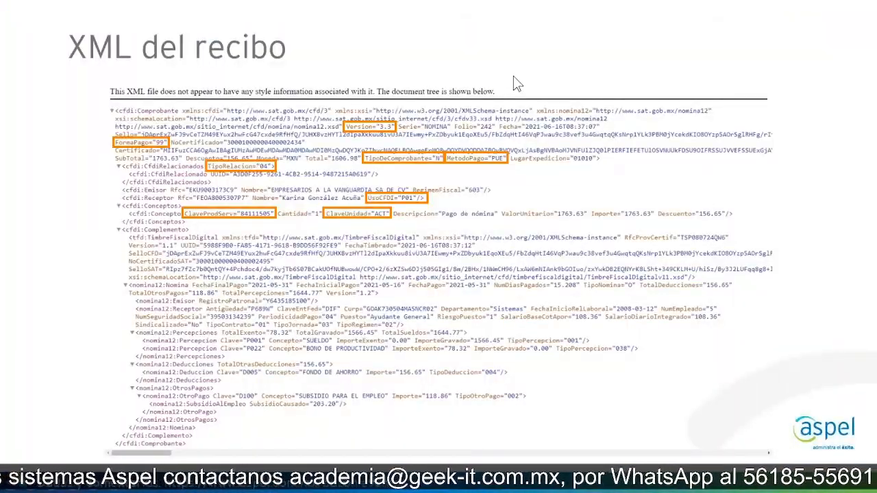
click(477, 127)
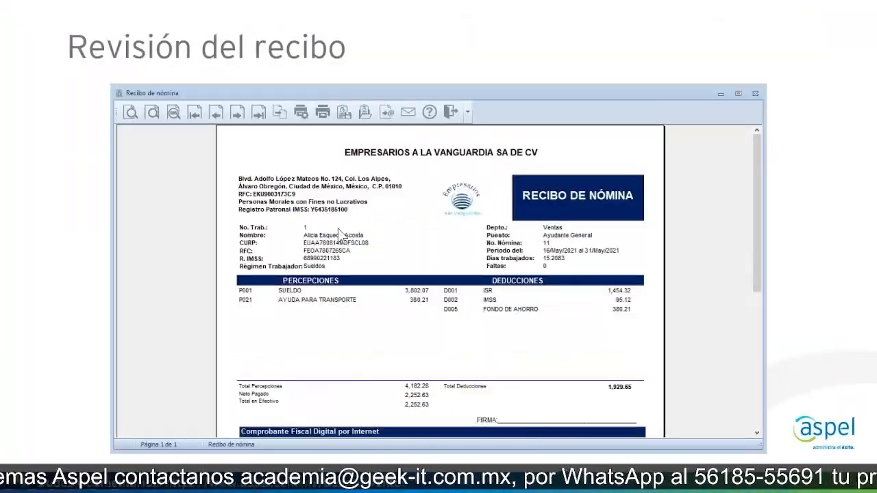
click(461, 253)
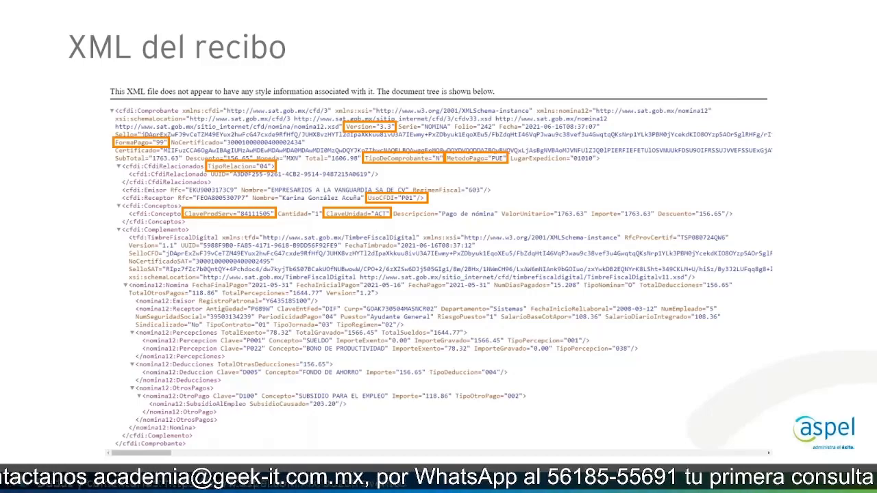
key(Right)
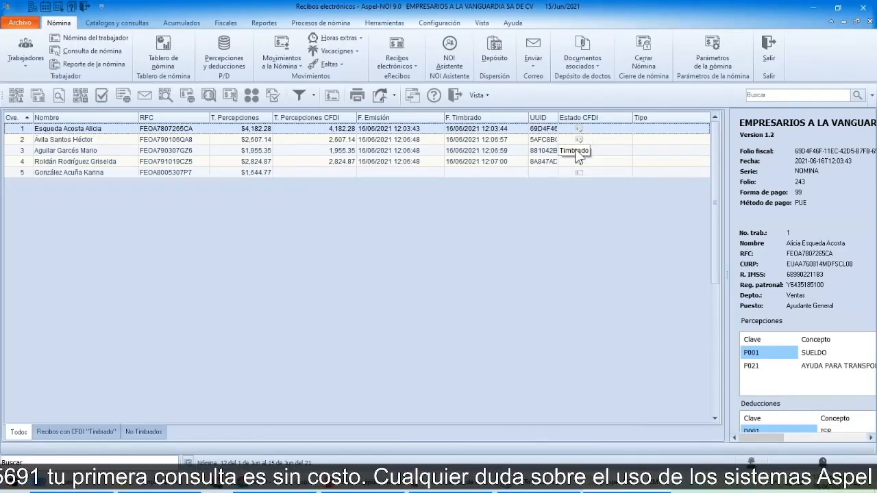
Step: Cancel worker 1's stamped CFDI and verify its cancellation status with the SAT
right_click(80, 131)
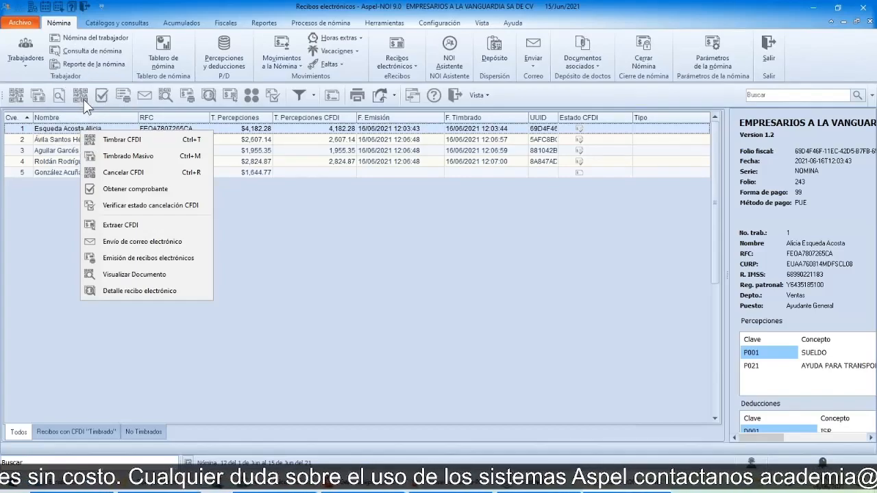
click(105, 173)
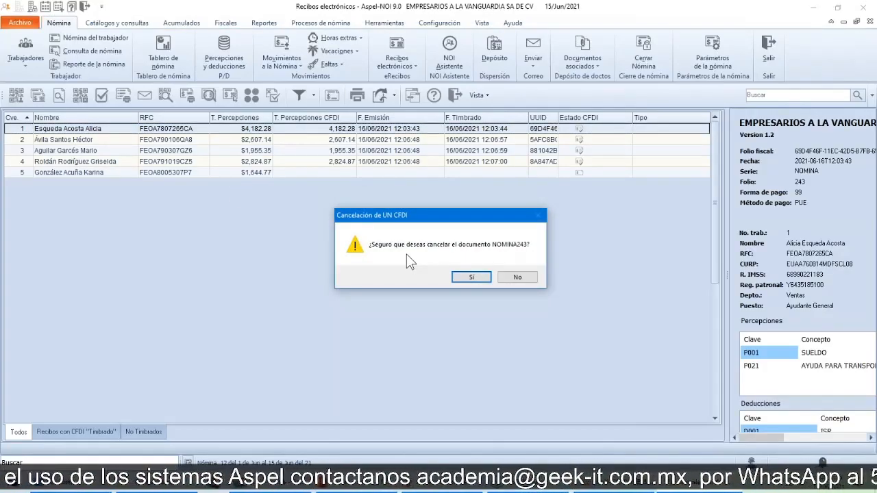
click(471, 276)
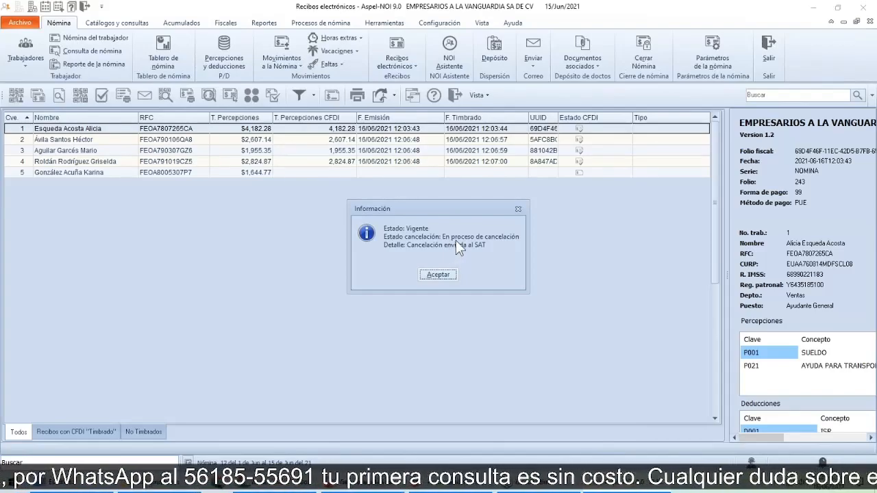
click(439, 276)
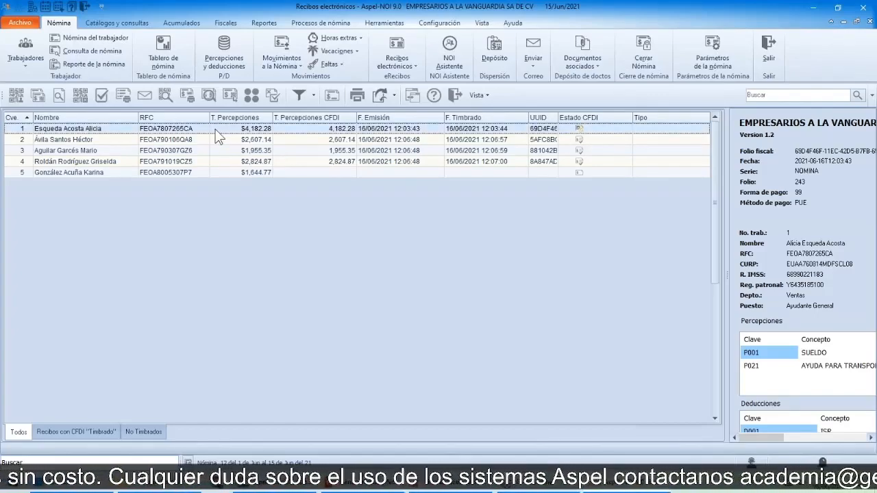
click(273, 98)
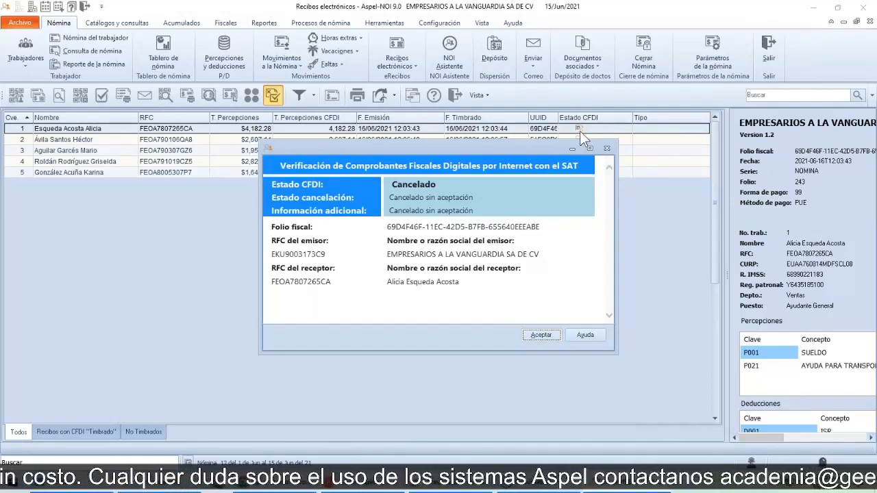
click(542, 335)
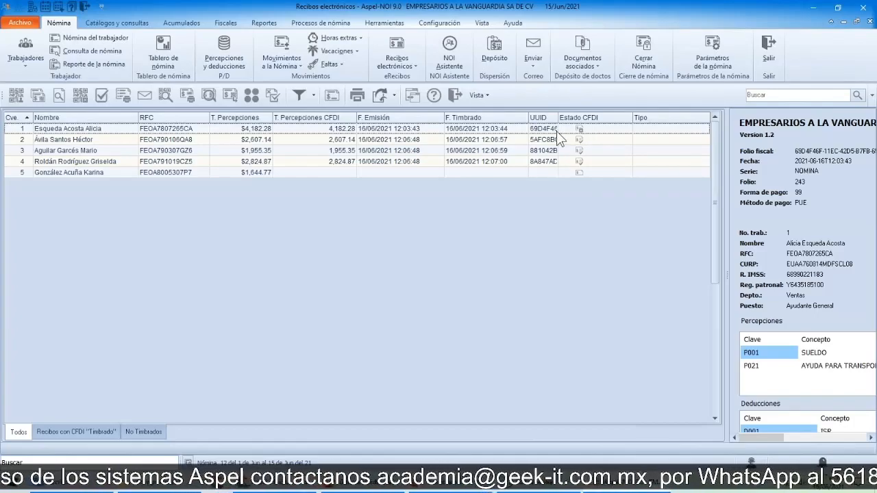
Step: Extract the cancelled CFDI of worker 1 to the Desktop folder in XML and PDF formats and dismiss the extraction notice
click(405, 131)
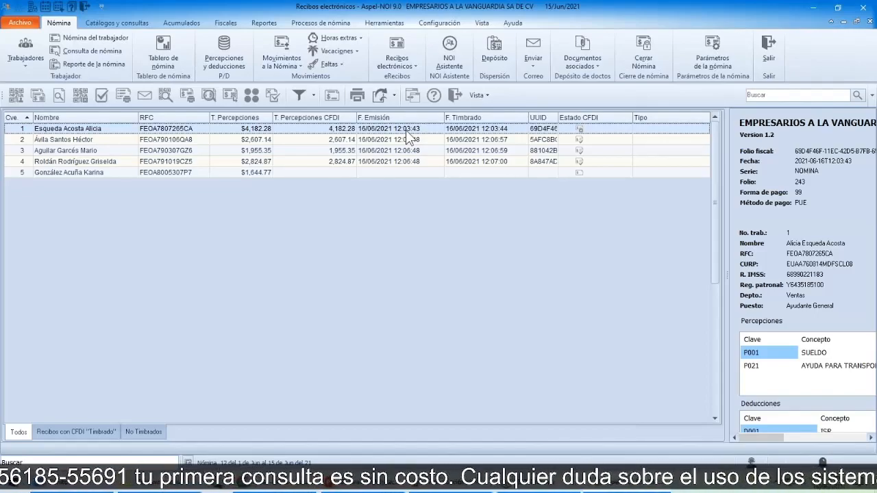
right_click(368, 130)
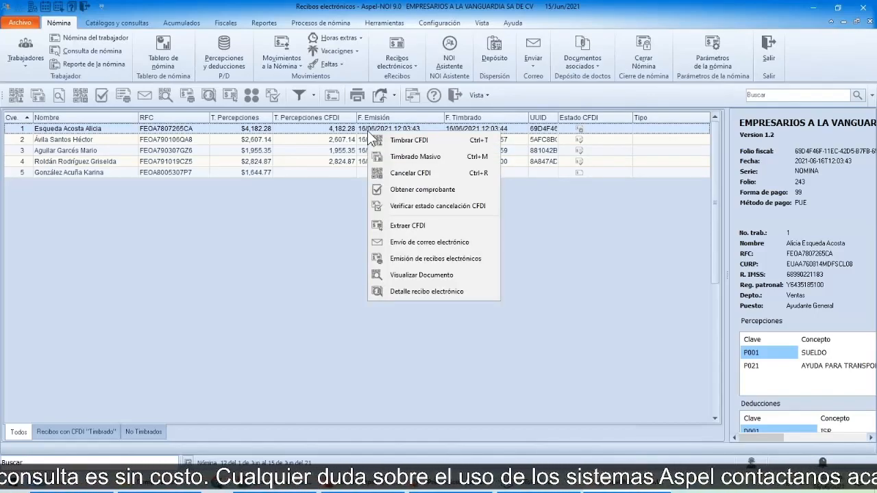
click(411, 231)
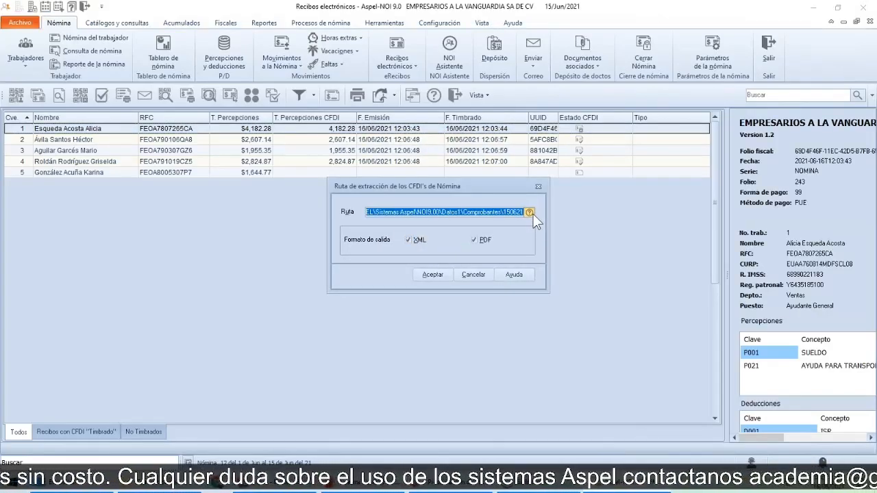
click(528, 213)
drag(513, 224, 511, 186)
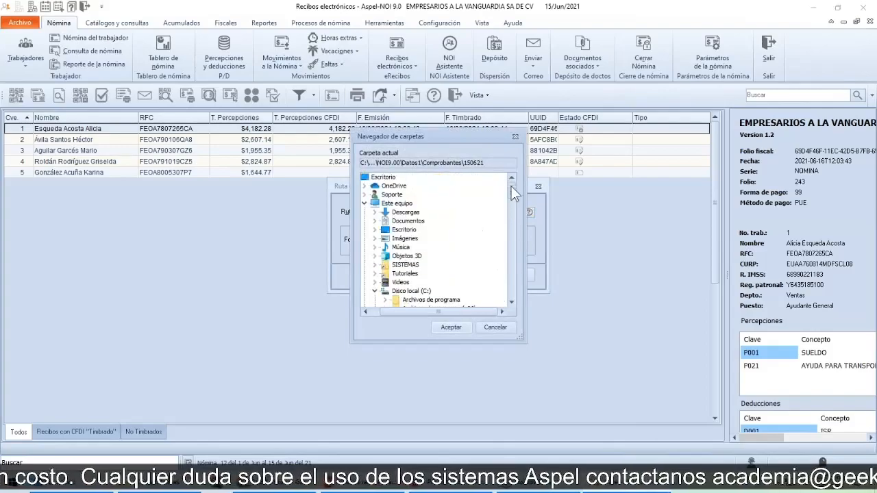
click(383, 176)
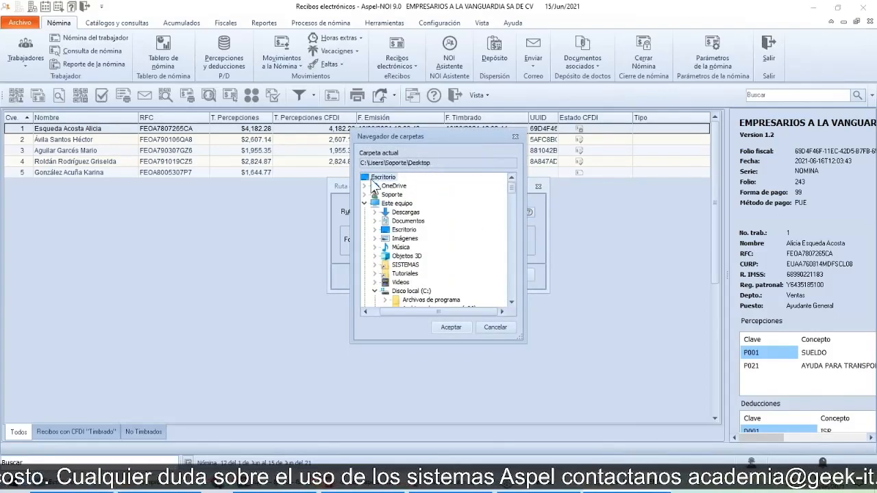
click(449, 328)
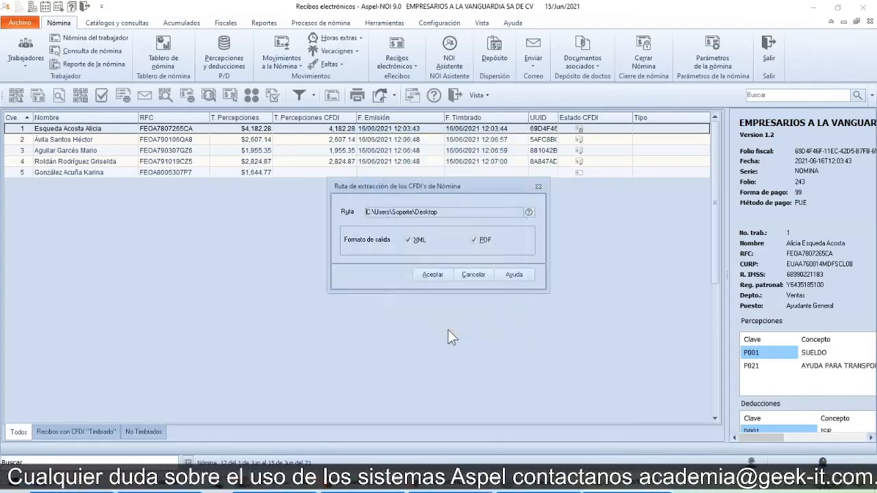
click(431, 275)
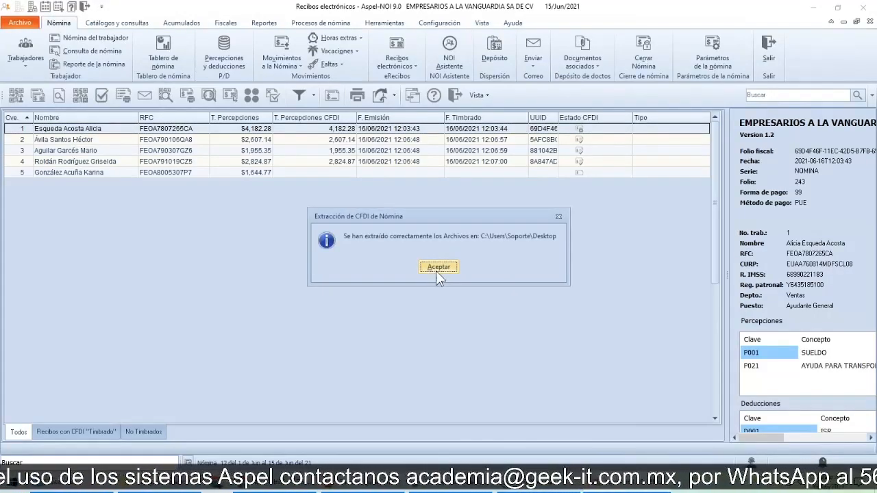
click(437, 267)
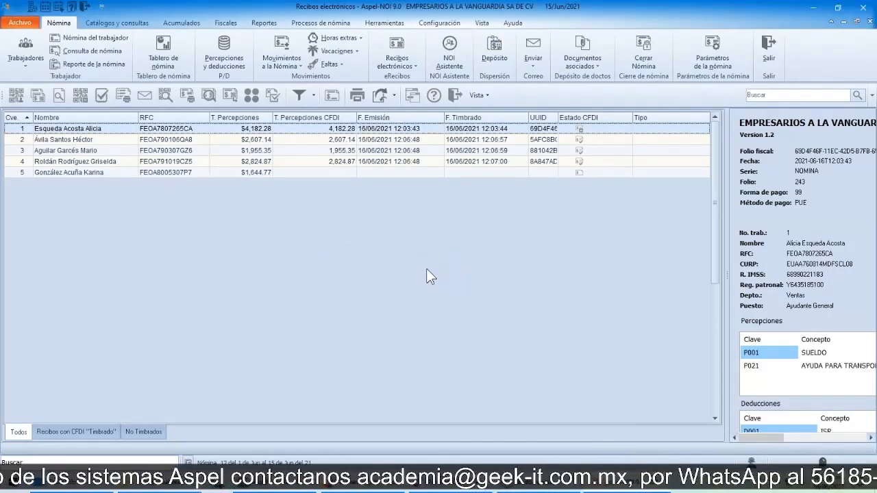
Step: Switch to the Escritorio folder in File Explorer, sort the files by modification date, and open worker 1's extracted NOMINA243_1 PDF
key(alt+Tab)
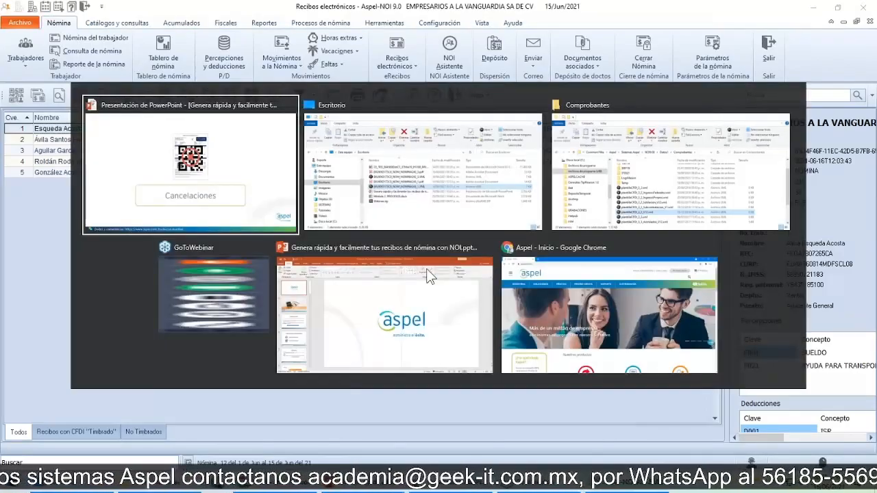
key(alt+Tab)
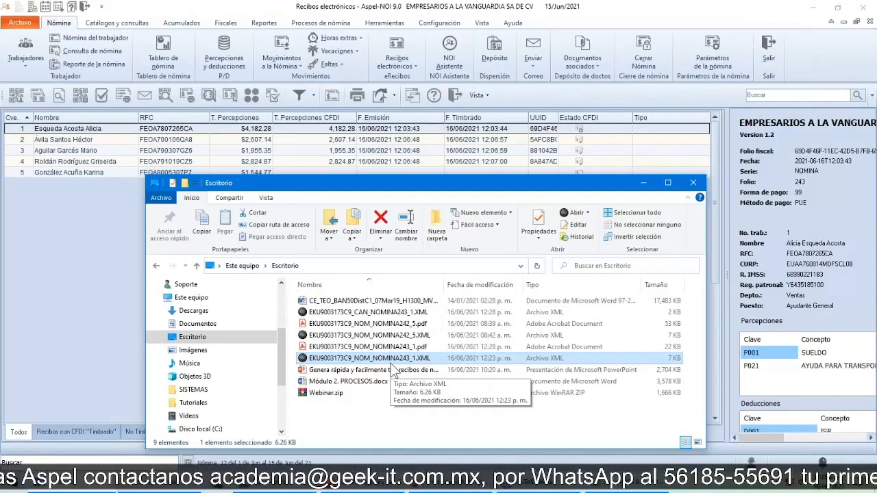
click(370, 413)
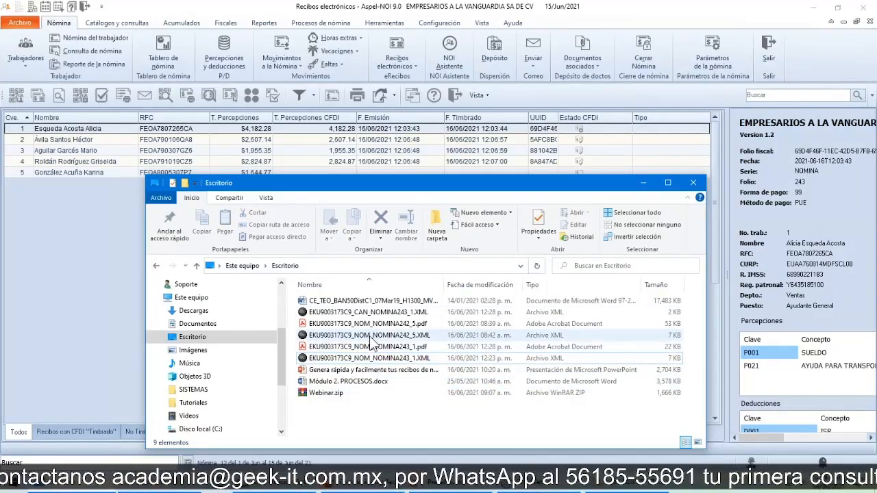
click(482, 284)
click(350, 302)
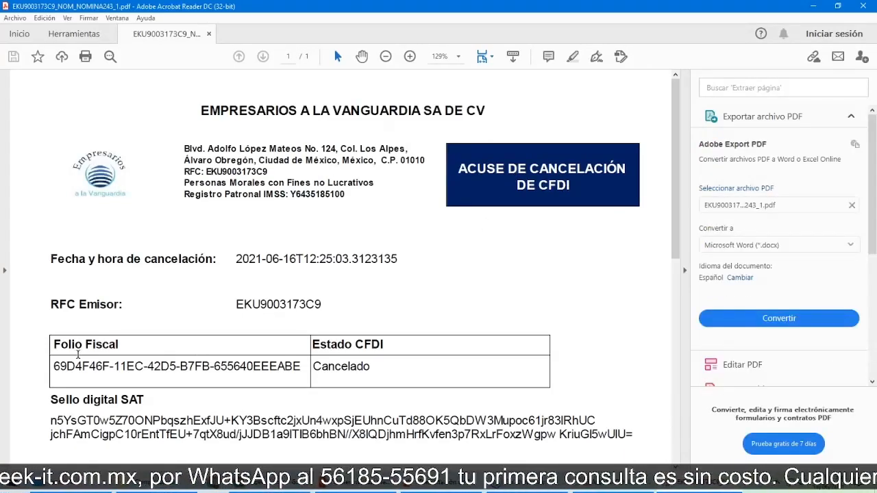
Step: Review the cancellation acknowledgement's fiscal folio, CFDI status and SAT digital seal, close the PDF, and minimize the Escritorio folder window
click(351, 356)
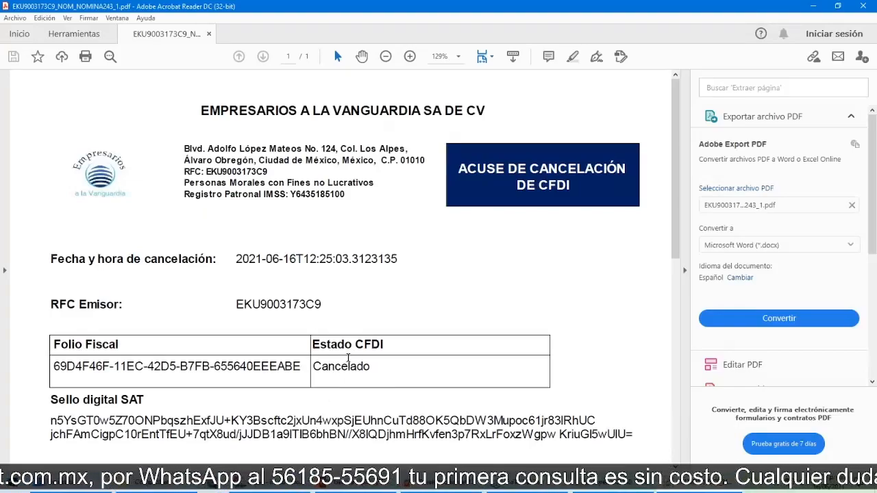
click(348, 357)
scroll(196, 308, down, 3)
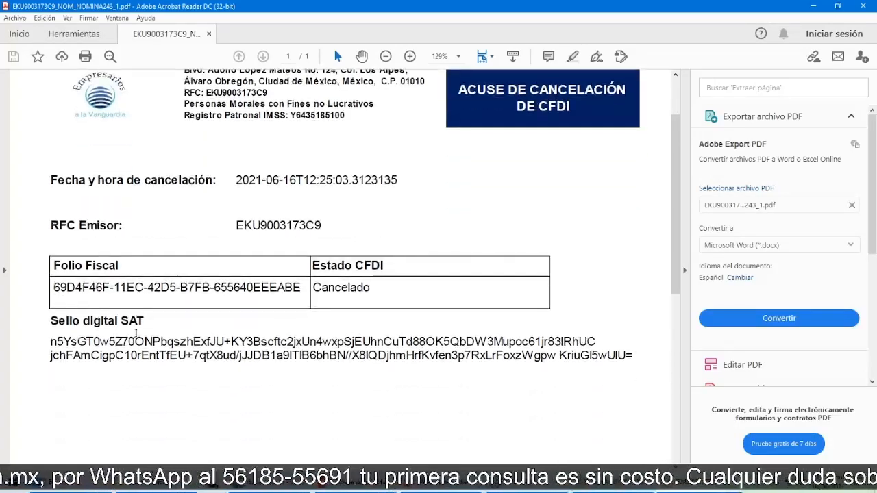
scroll(433, 330, down, 2)
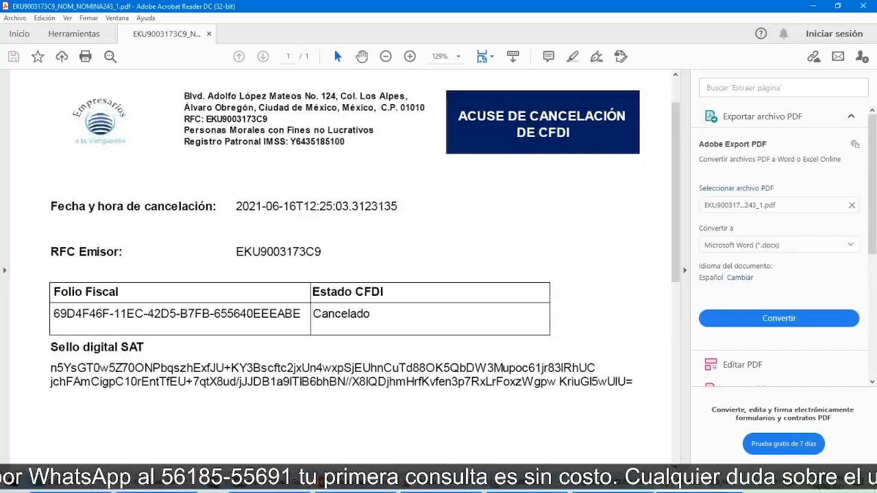
scroll(393, 312, up, 2)
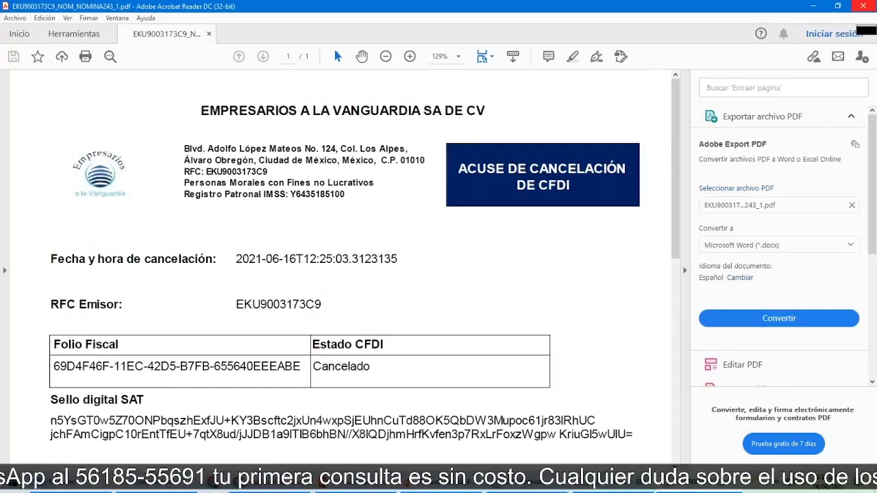
click(868, 7)
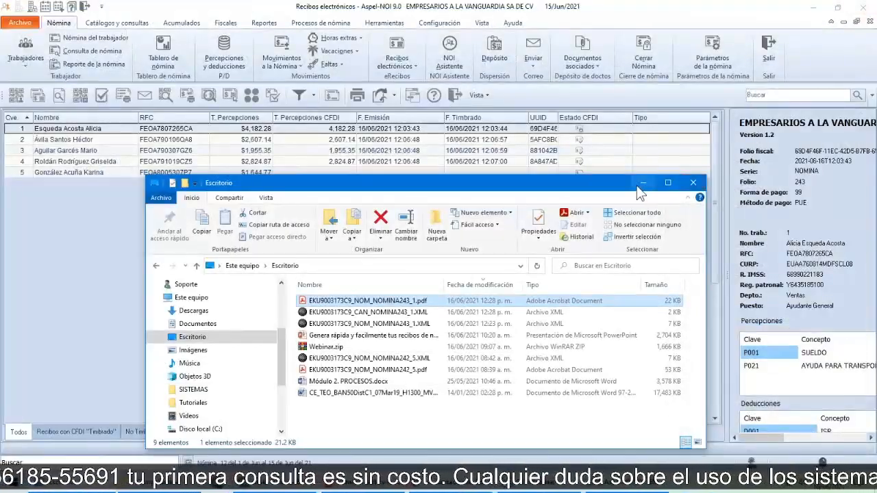
click(643, 182)
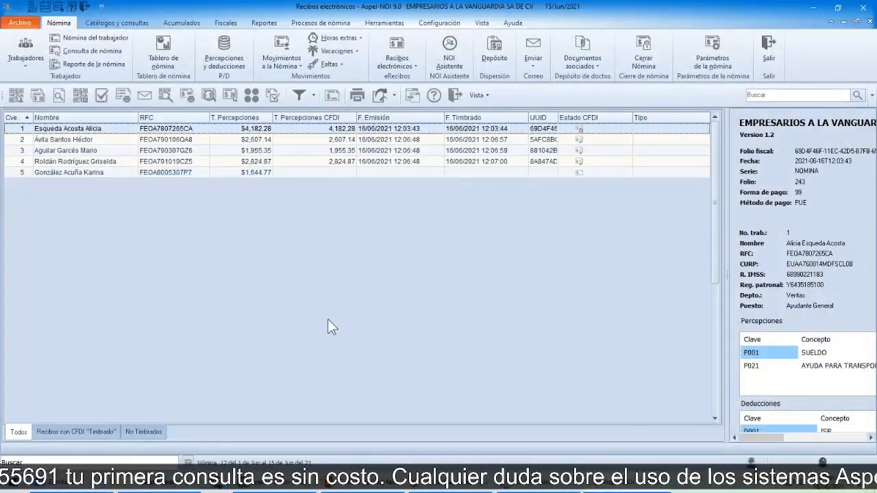
Step: Switch to the PowerPoint presentation and advance to the Verificación estado del documento ante el SAT slide
key(alt)
key(alt+Tab)
key(alt+Tab)
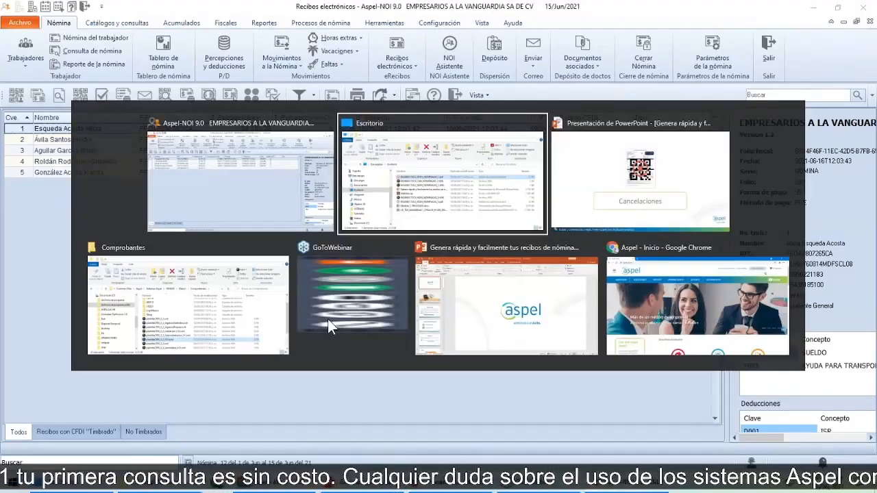
key(Right)
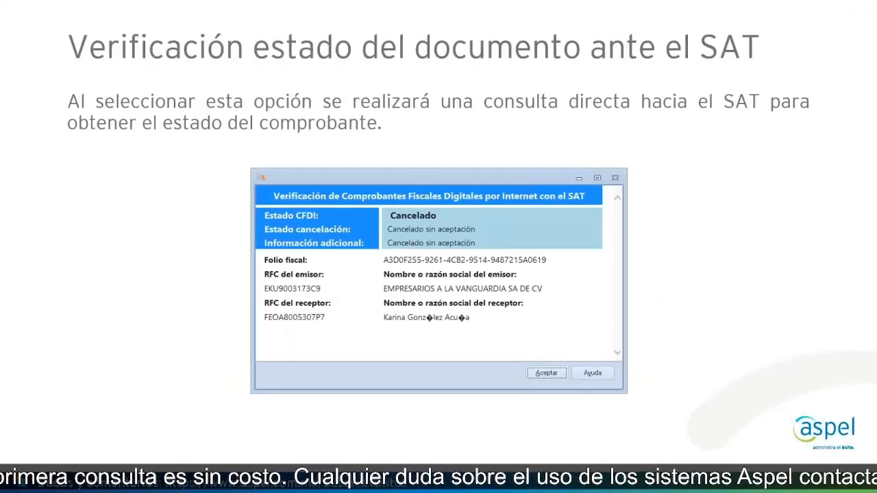
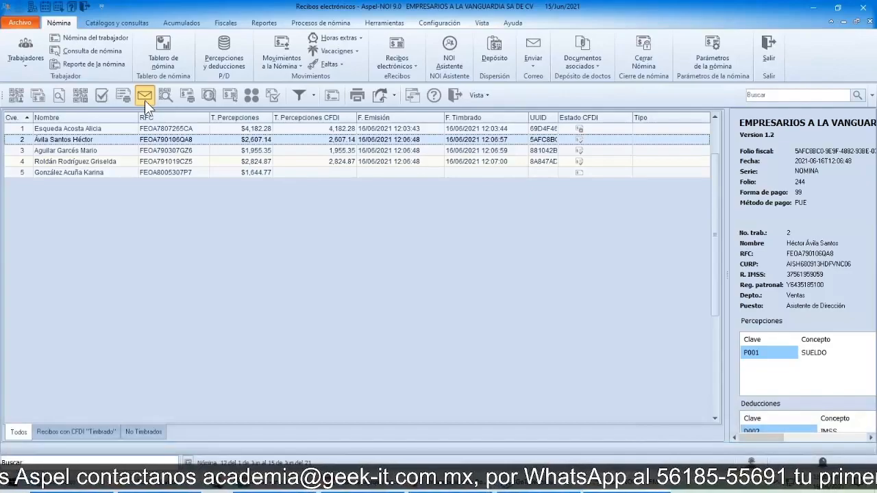
Step: Open an e-mail for worker 2's electronic receipt and check its attached XML and PDF files
click(145, 97)
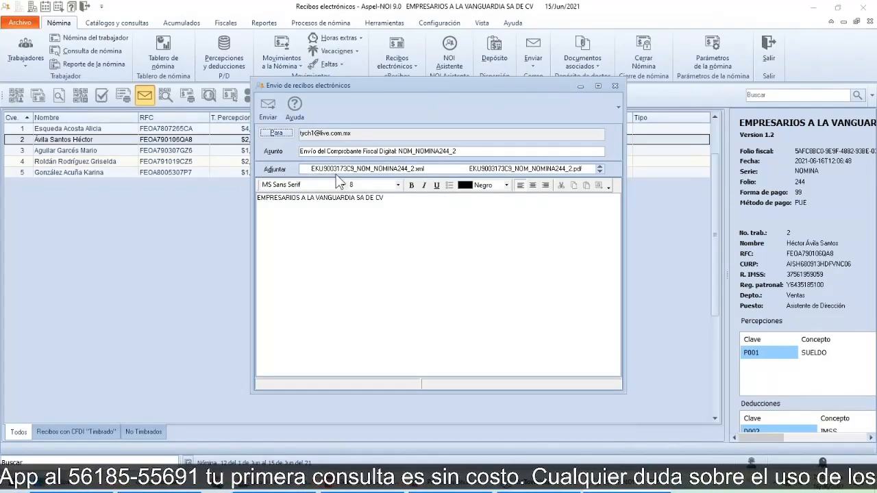
click(380, 173)
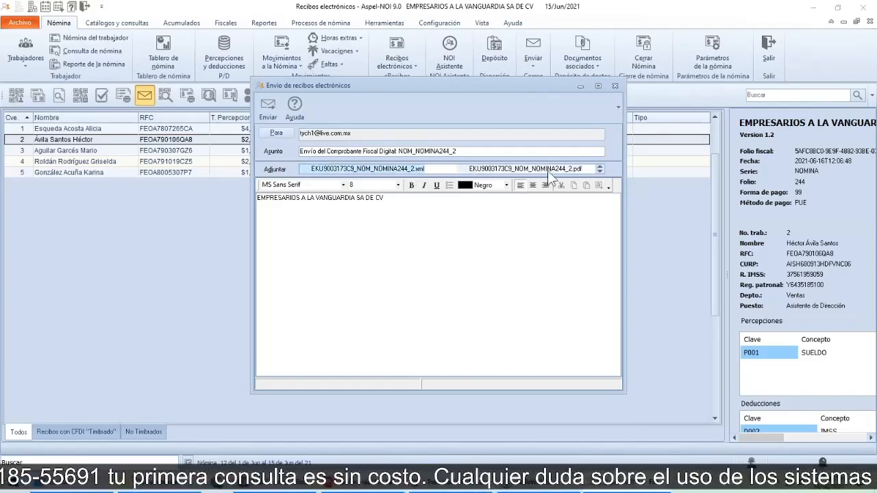
click(566, 170)
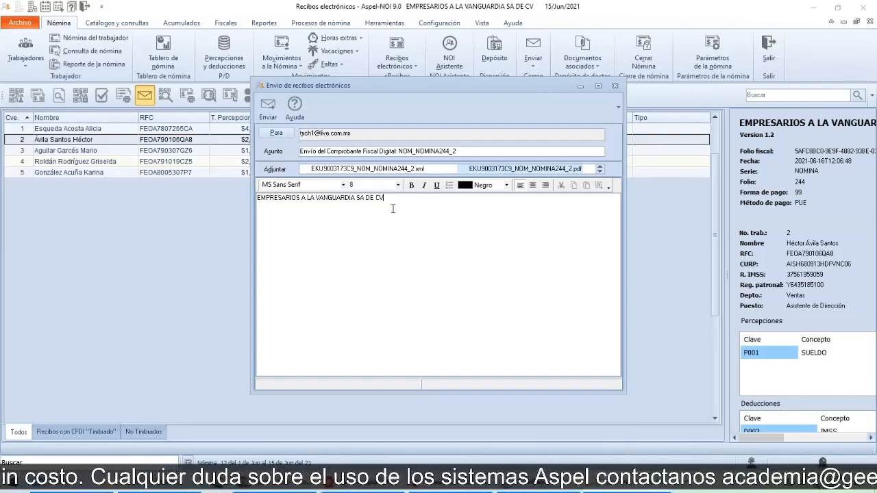
Step: Add the line "envio de comprobante del periodo 15/06/2021" to the message body, and close the message without sending it
key(Return)
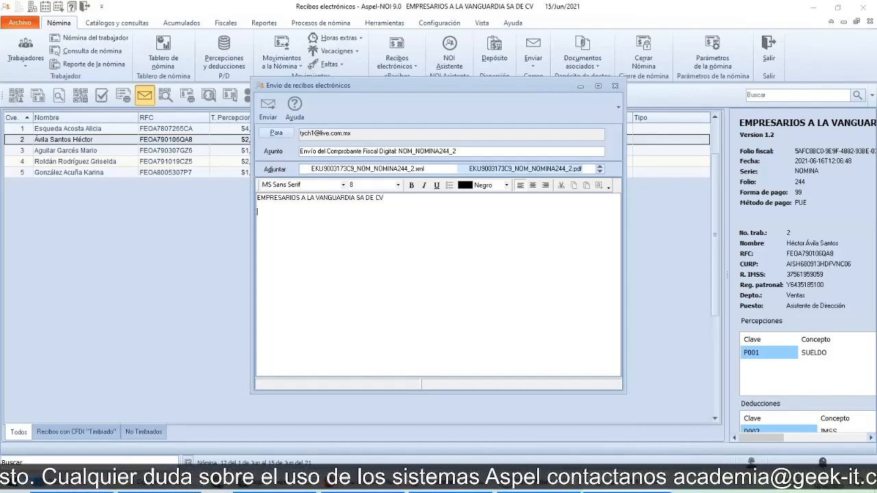
text(envio de)
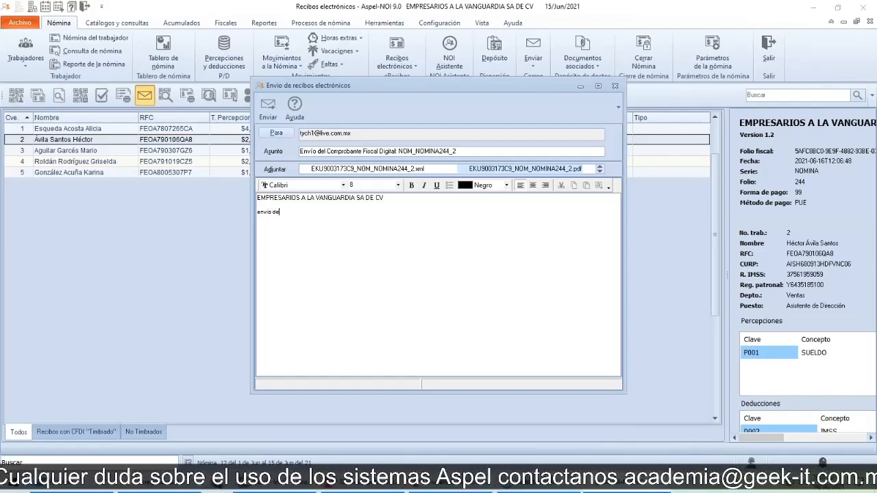
text( comproba)
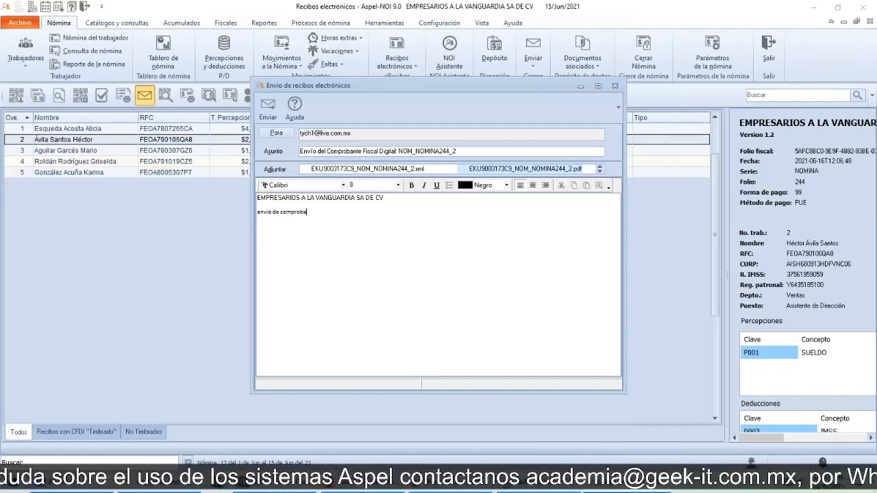
text(nte de)
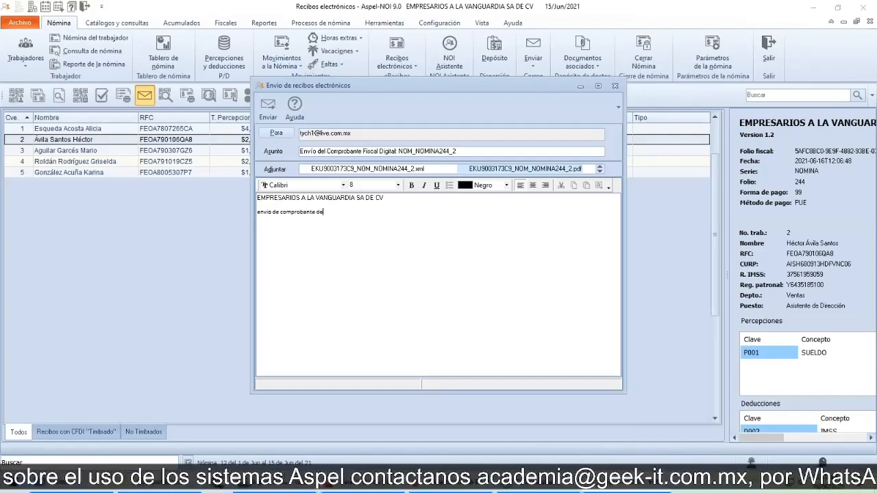
text(l periodo)
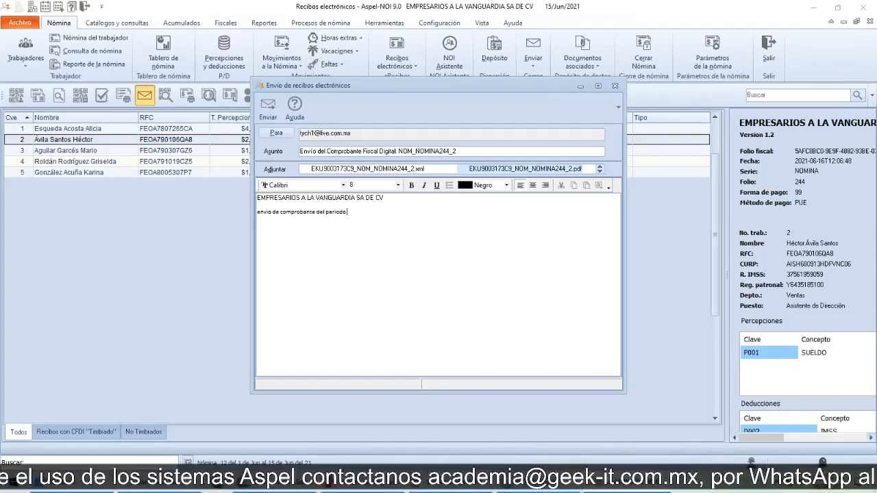
text( 1)
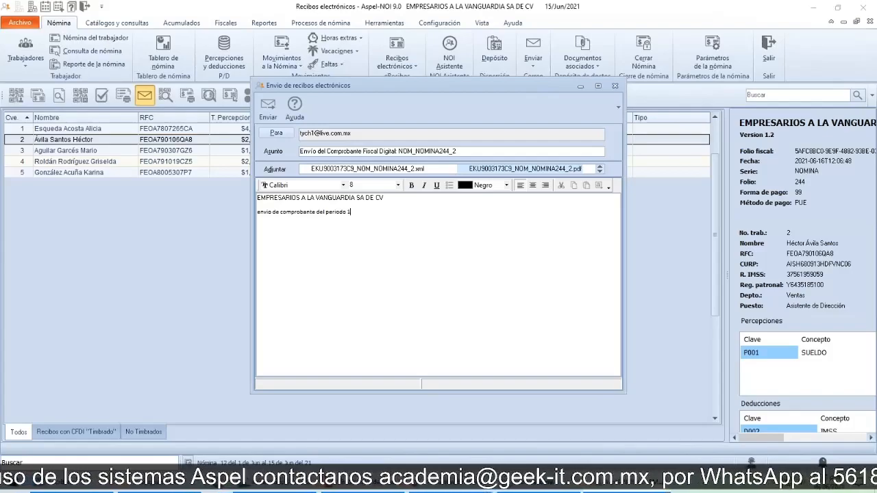
text(5/0)
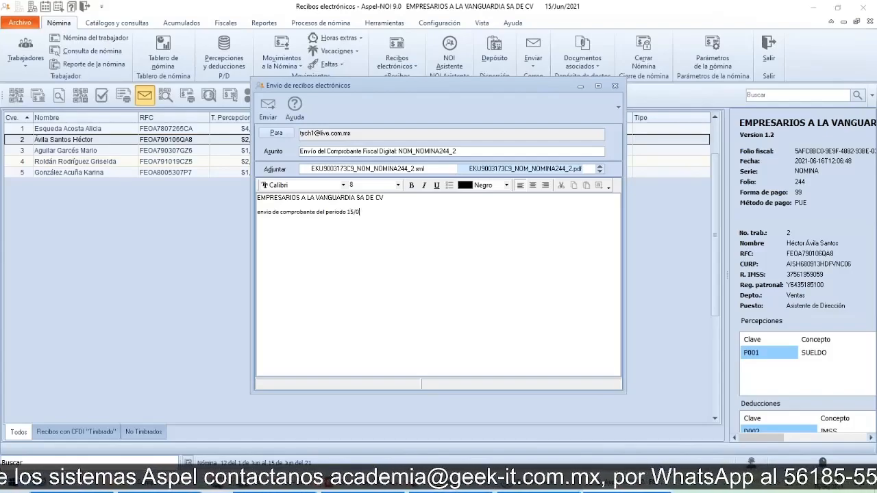
text(6/2021)
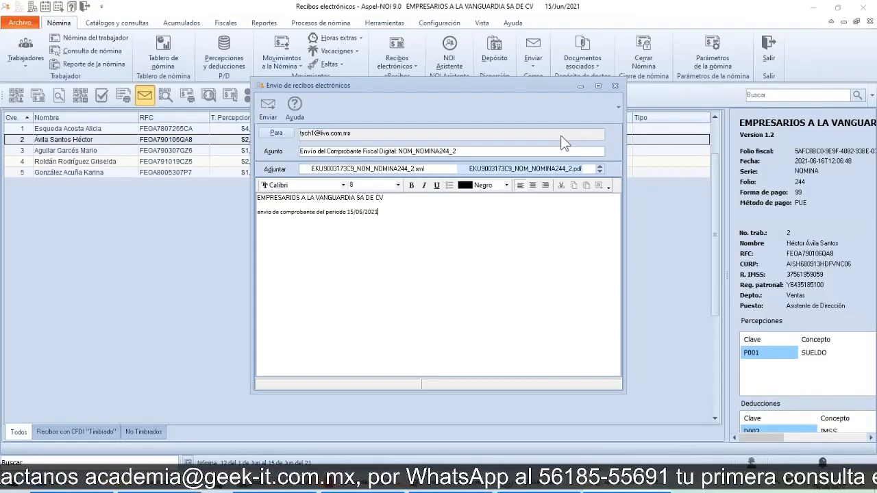
click(615, 86)
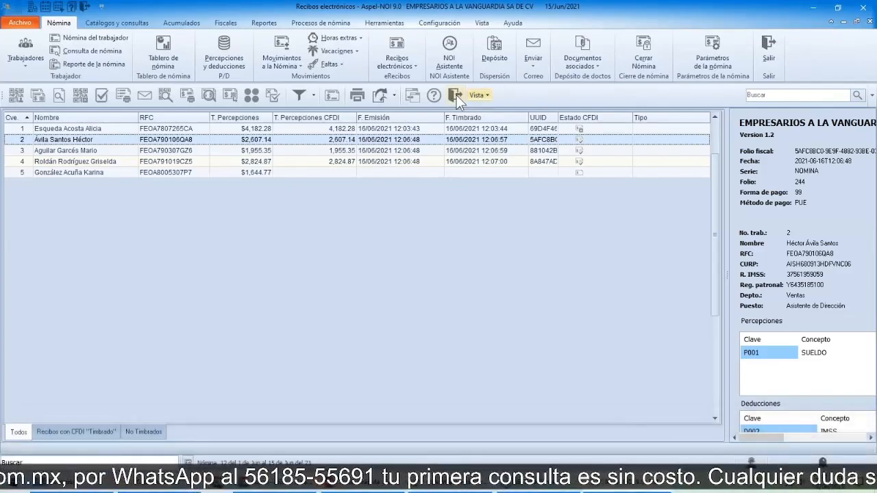
Step: Close the electronic receipts window and open a new bulk e-mail (Envío de correo masivo)
click(456, 95)
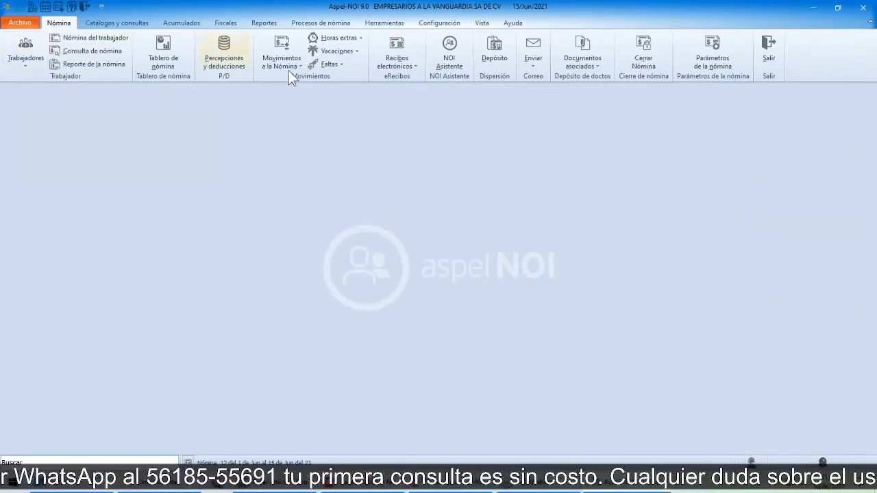
click(532, 66)
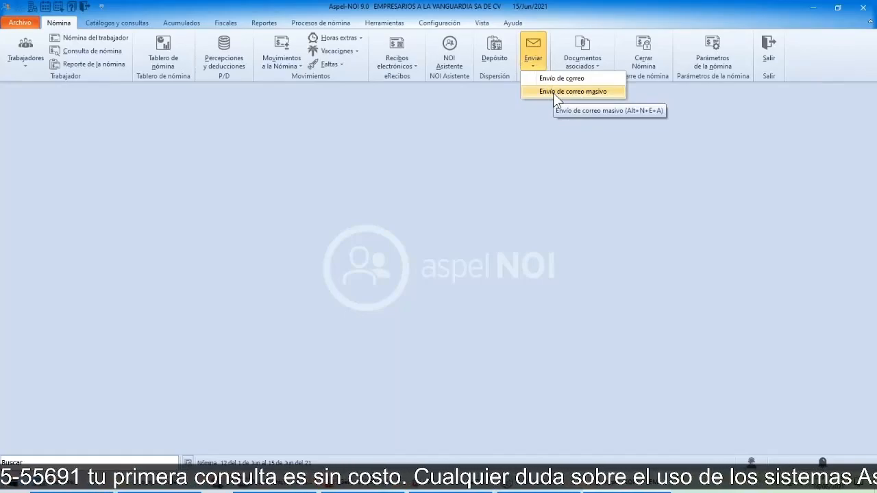
click(553, 92)
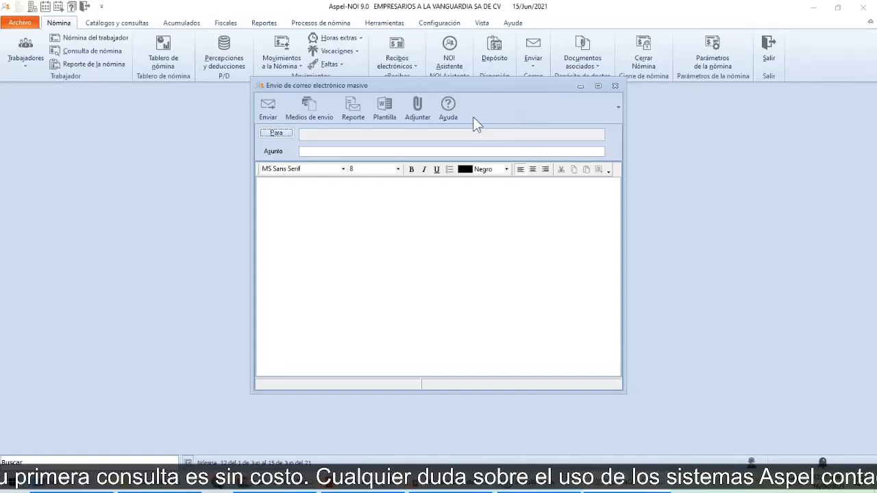
Step: Try out selecting workers in the bulk e-mail's recipient list, and add all of them as recipients
click(276, 134)
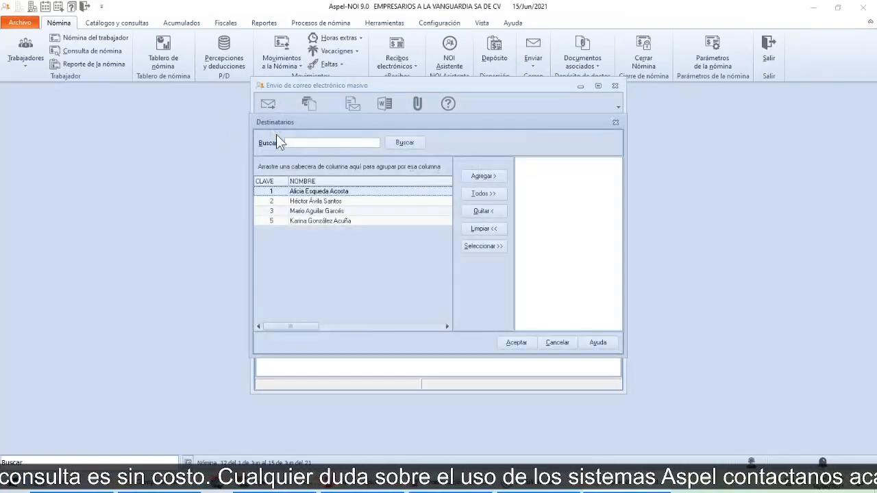
click(304, 213)
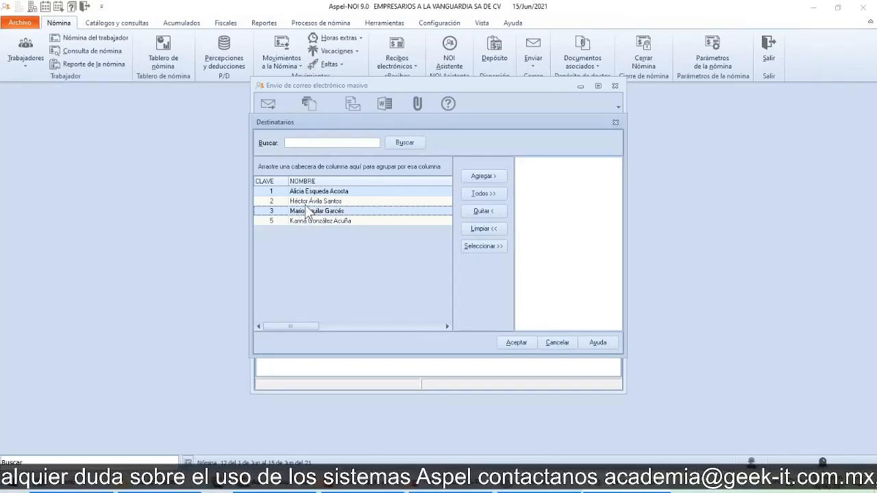
click(310, 195)
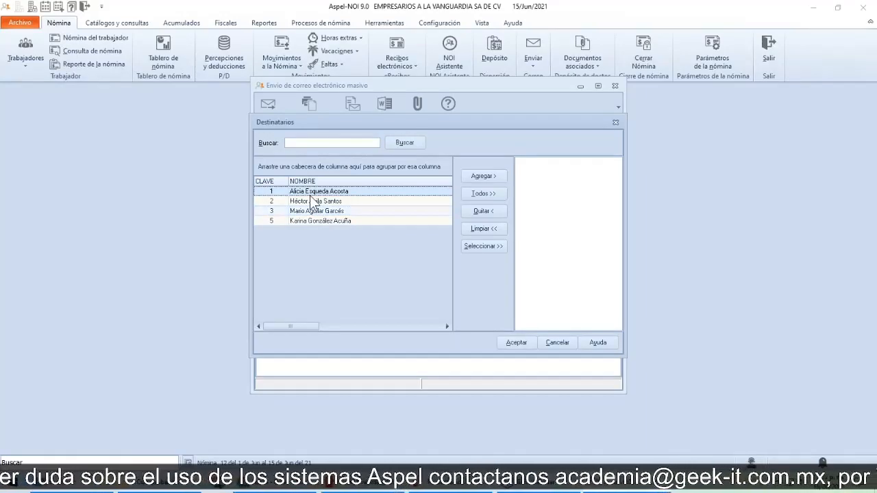
key(shift+Down)
key(shift+Down)
key(shift+Down)
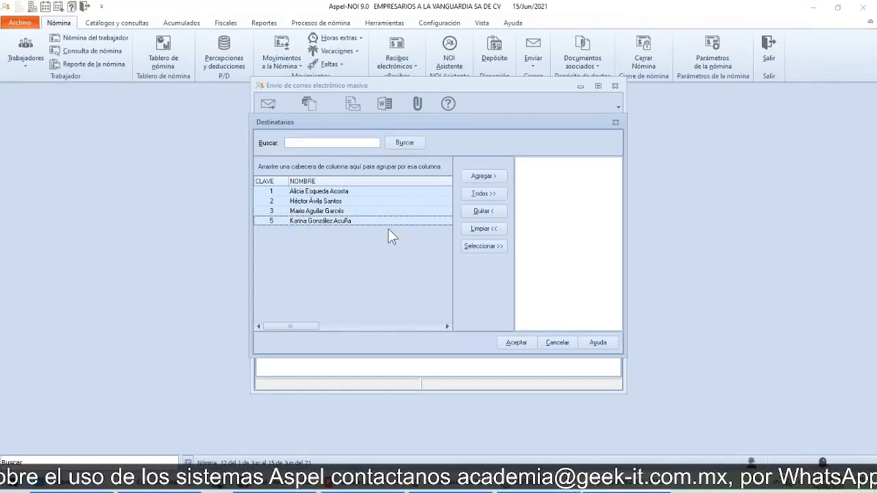
click(334, 194)
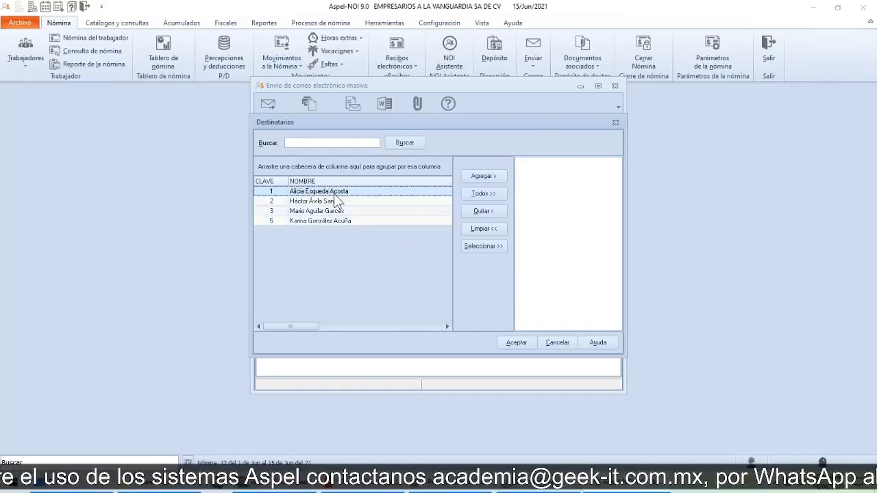
click(482, 194)
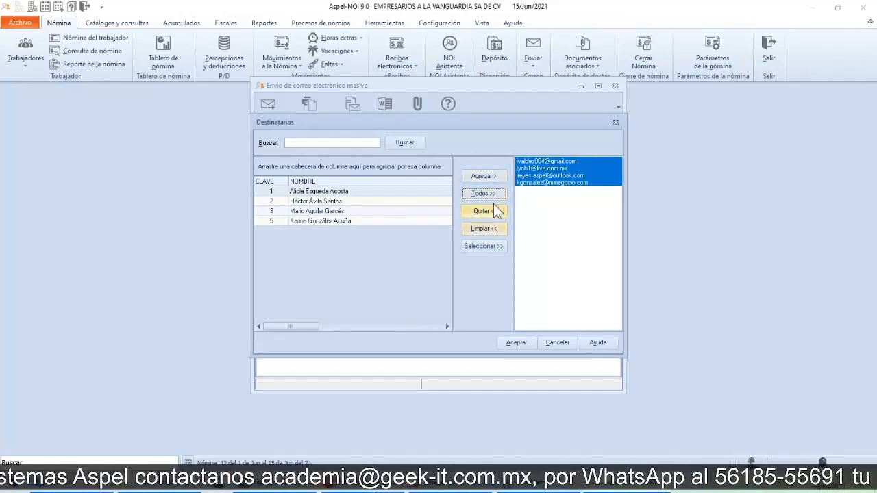
Step: Remove the third e-mail address from the chosen recipients and accept the list
click(541, 183)
click(541, 177)
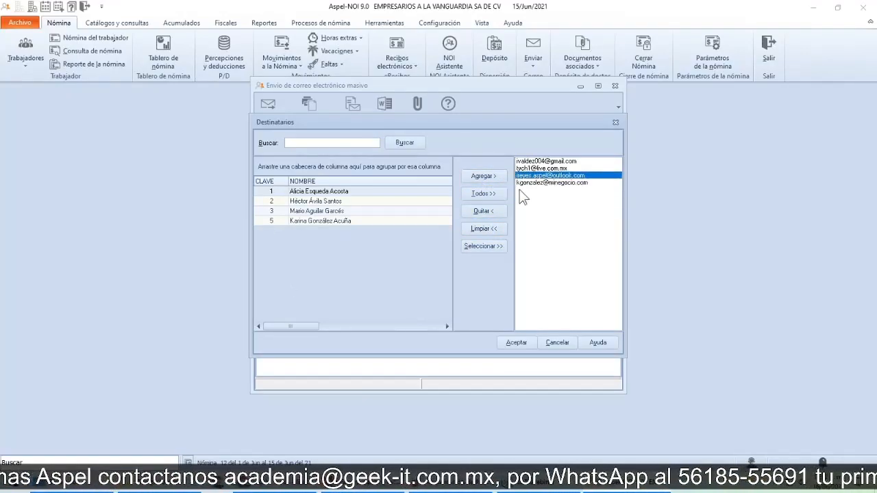
click(491, 210)
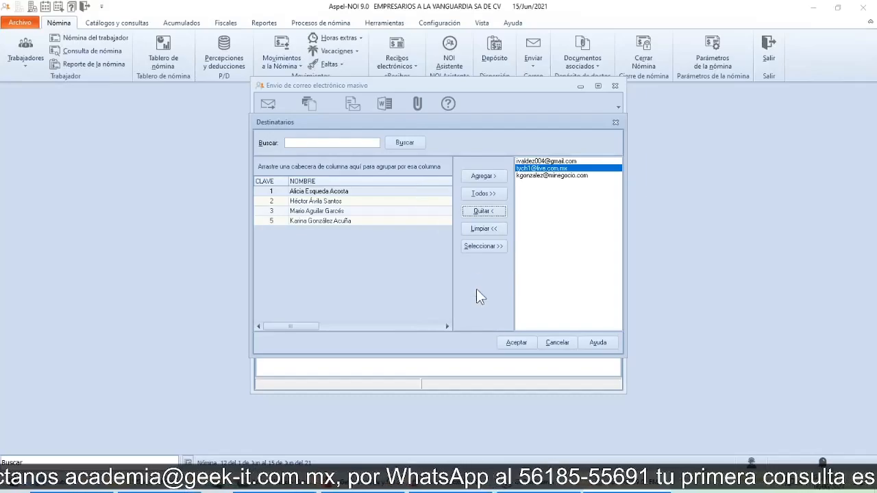
click(516, 343)
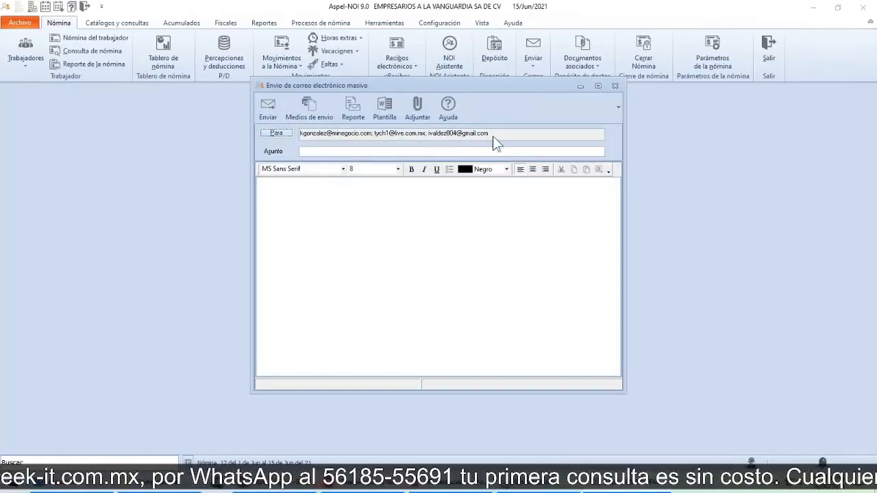
Step: Set the bulk e-mail's subject to "Envio de comprobante del periodo 15/06/2021"
click(326, 151)
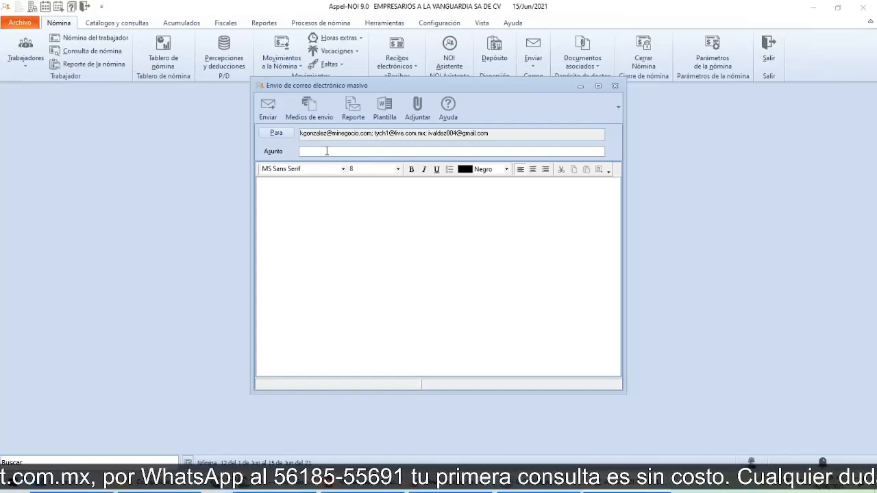
text(Envio )
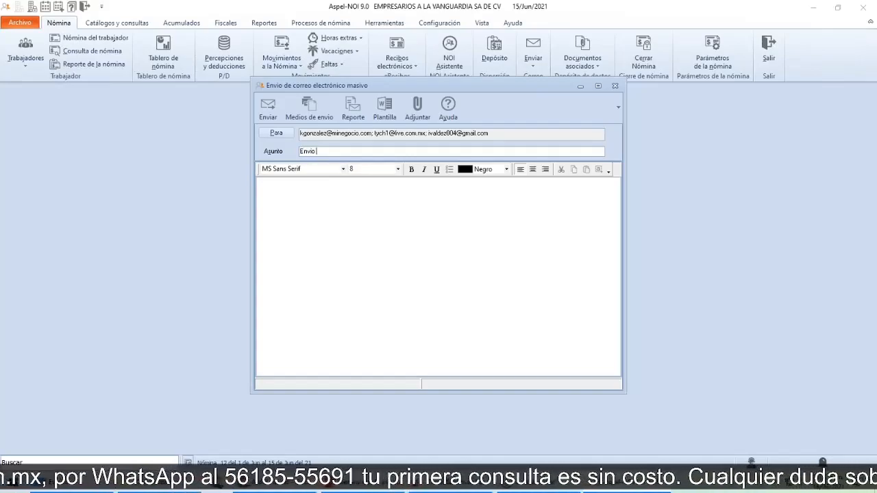
text(de comproban)
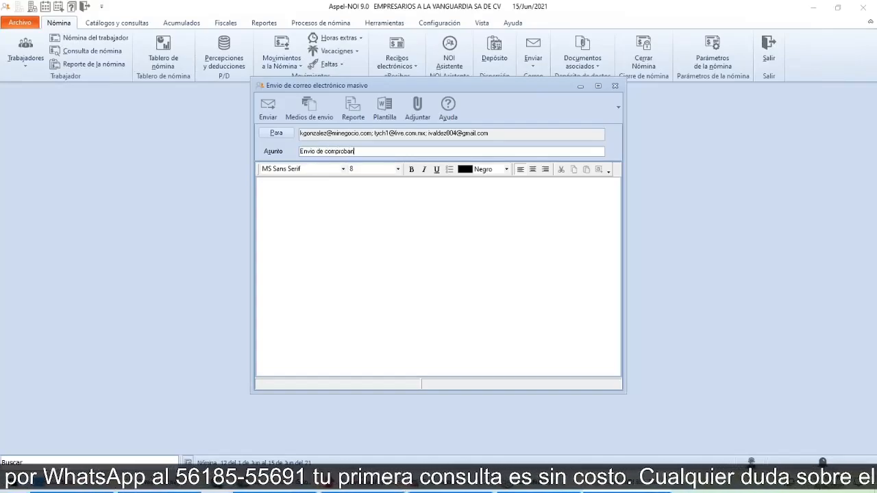
text(te del pe)
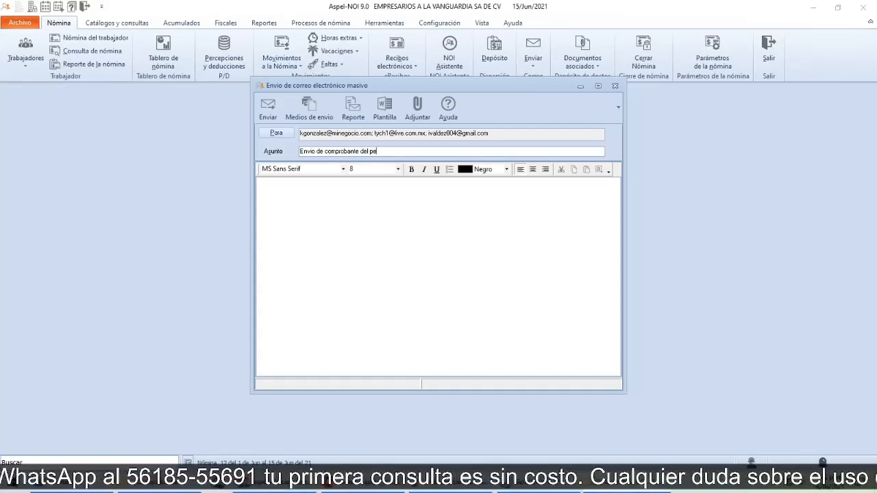
text(riodo 15)
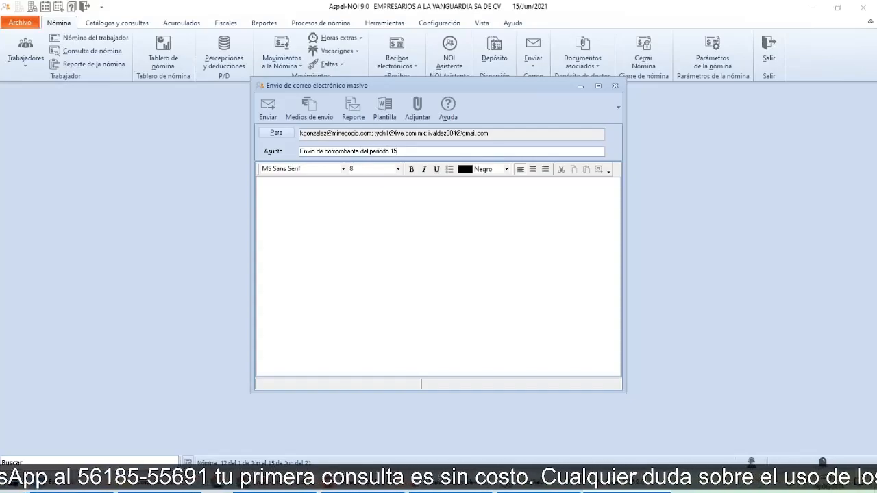
text(/0)
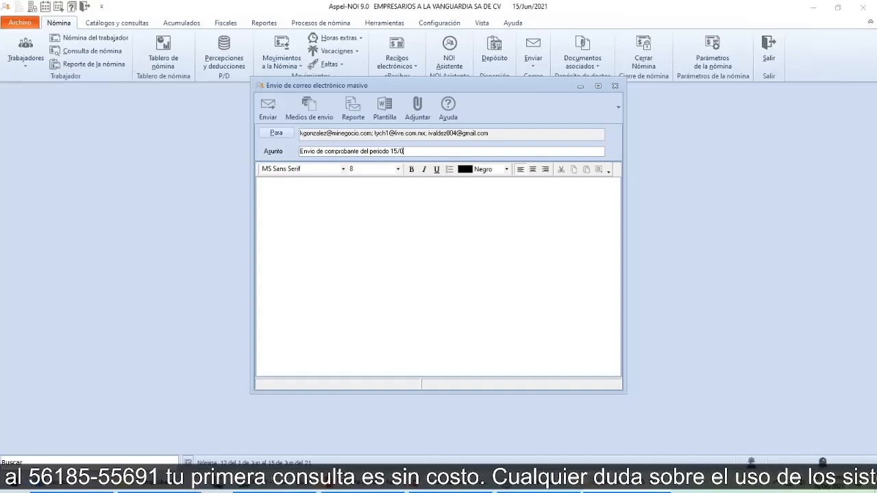
text(6/2021)
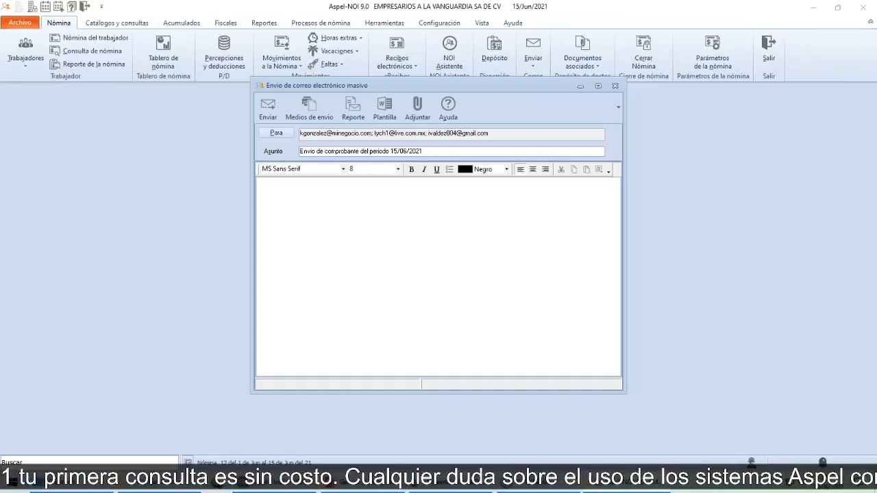
Step: Include a report in the bulk e-mail and set it to Recibos electrónicos
click(355, 114)
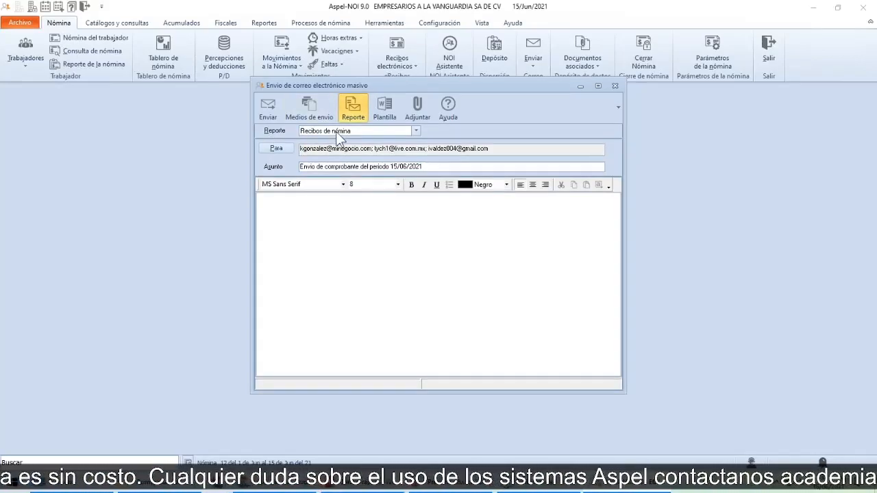
click(415, 130)
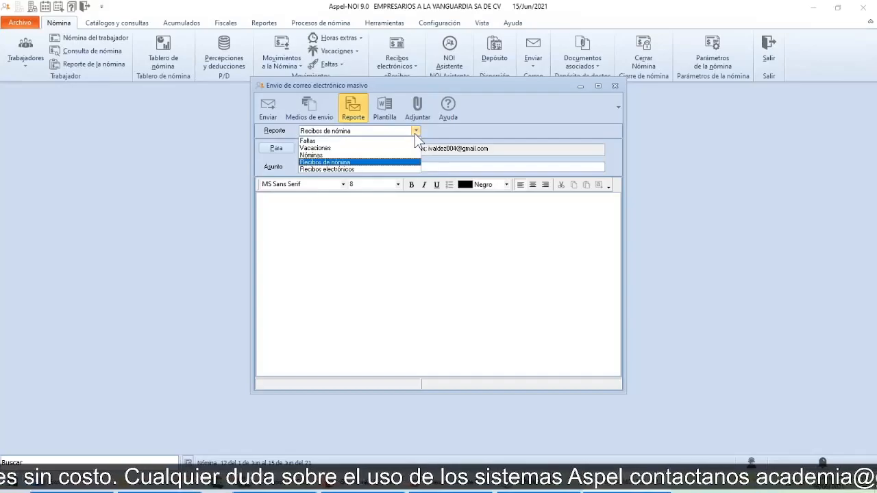
click(330, 169)
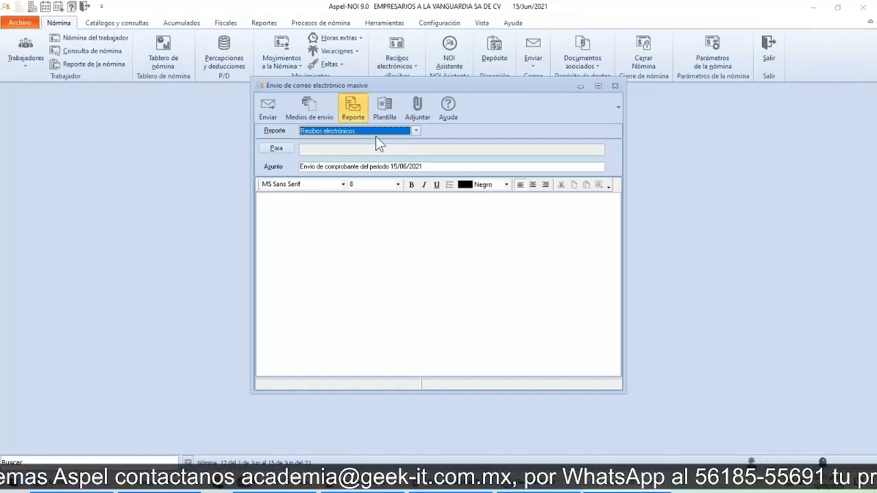
Step: Add all workers as recipients of the bulk e-mail and accept the list
click(276, 149)
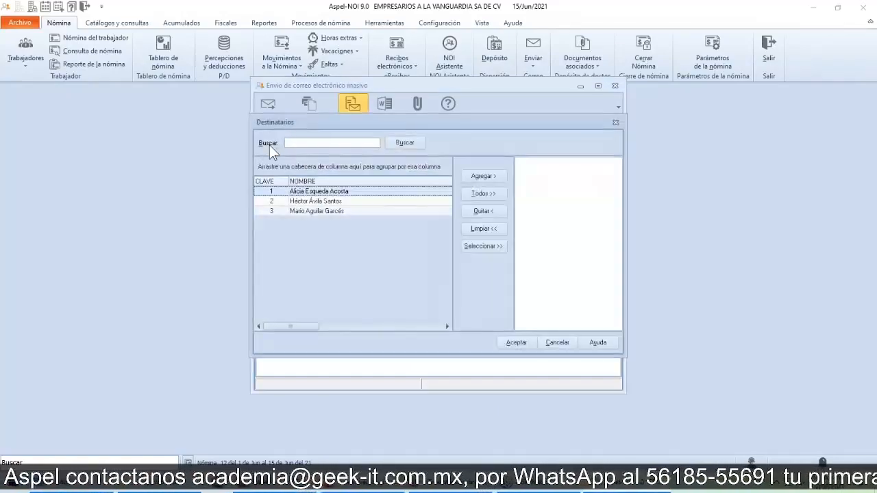
click(482, 194)
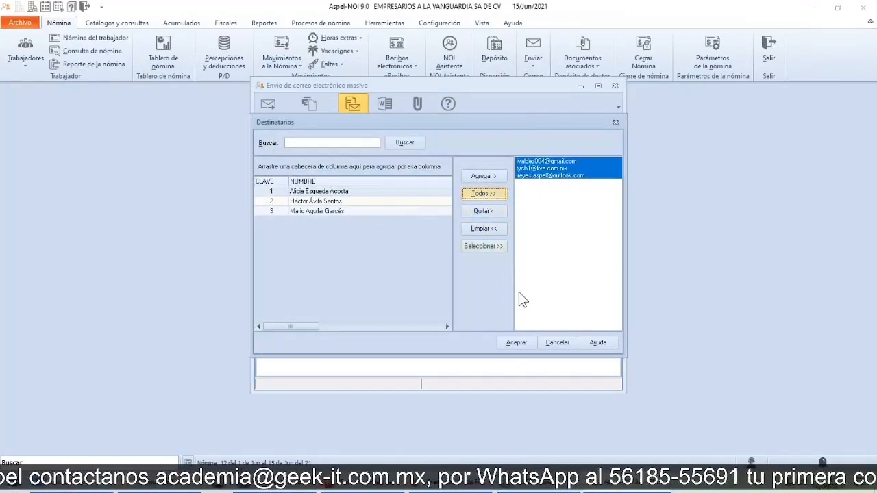
click(517, 342)
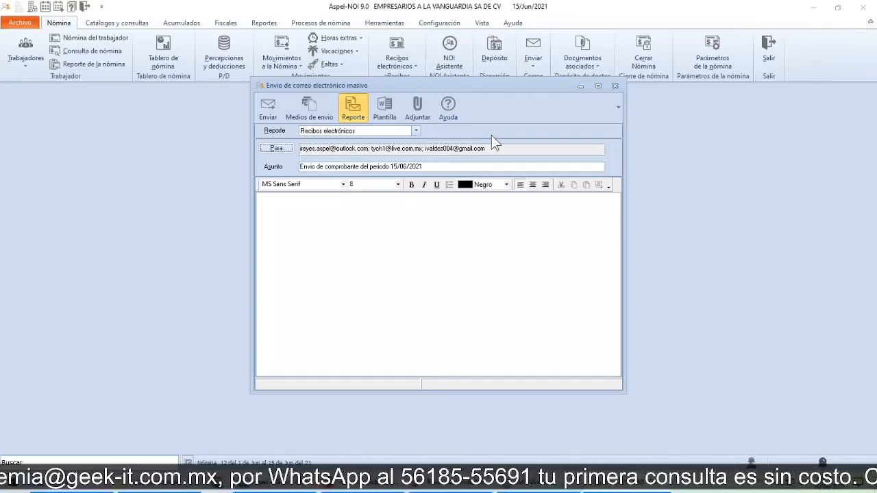
Step: Write "Demostrativo" as the message body of the bulk e-mail
click(405, 241)
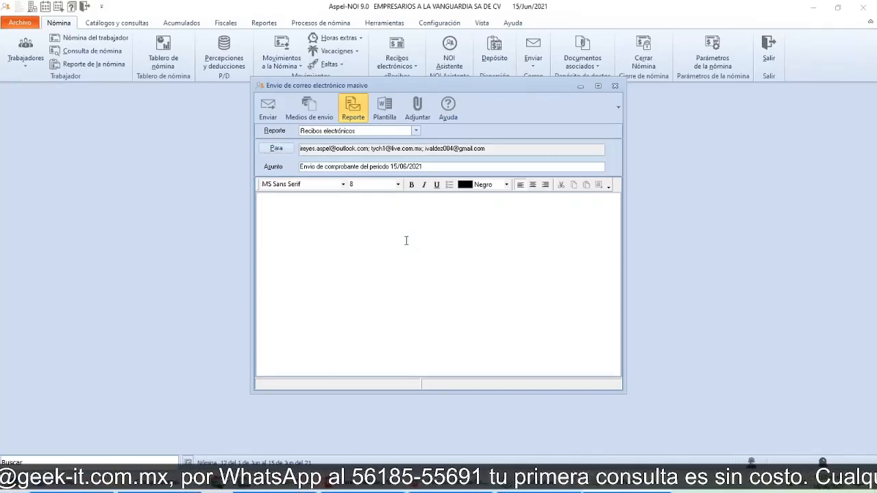
text(dEMON)
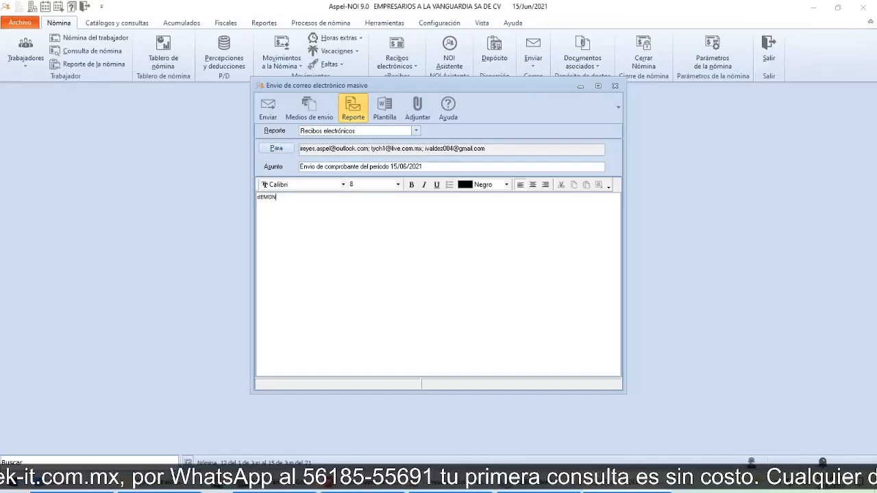
key(BackSpace)
key(BackSpace)
key(BackSpace)
key(BackSpace)
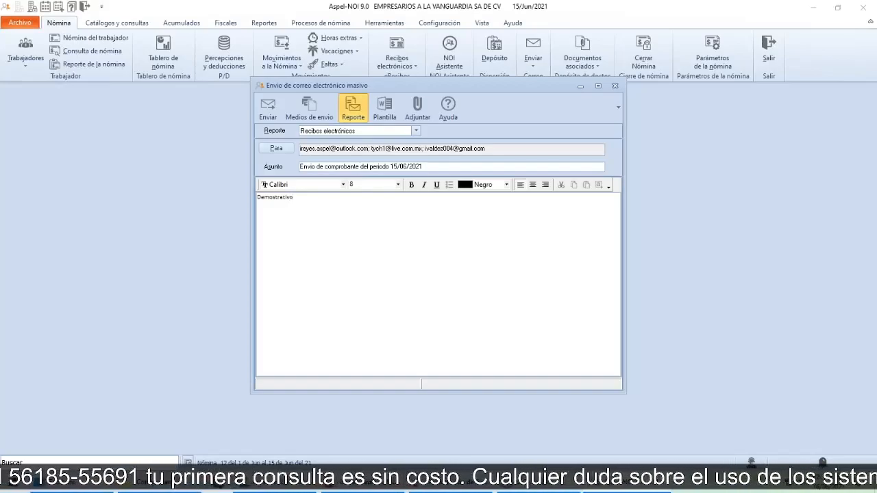
Step: Send the bulk e-mail with the electronic receipts and dismiss the sending summary
click(269, 108)
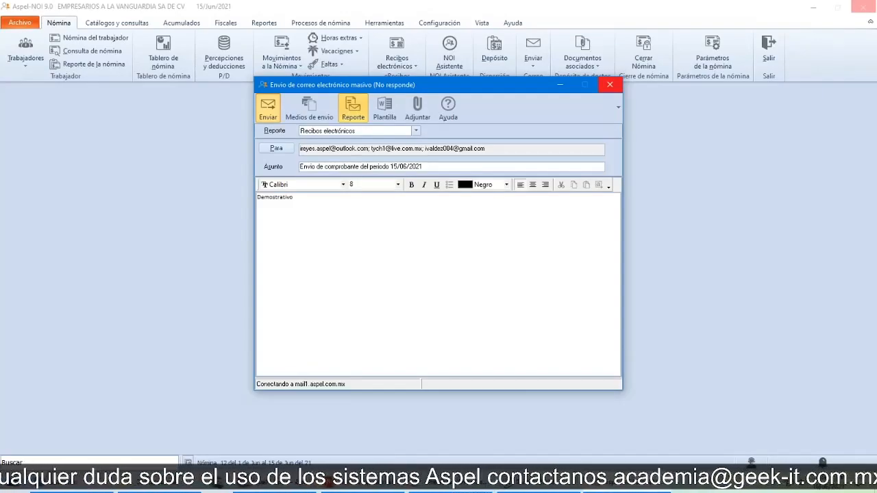
key(alt+Tab)
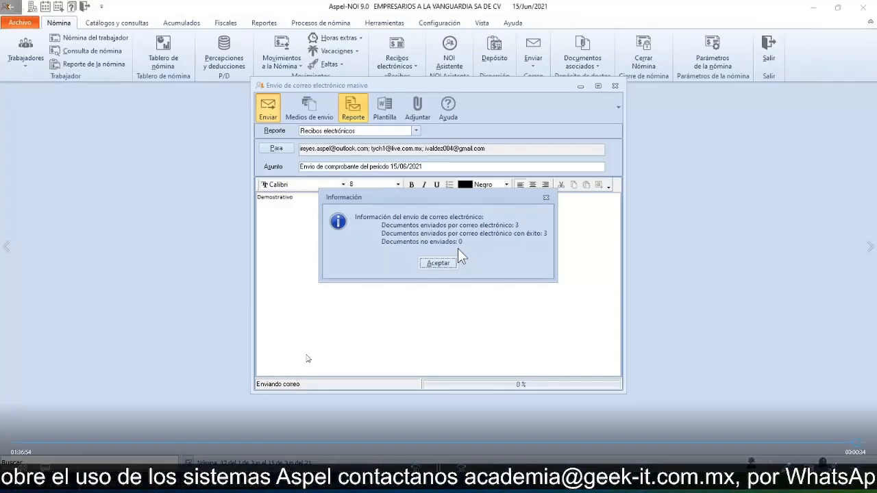
click(438, 266)
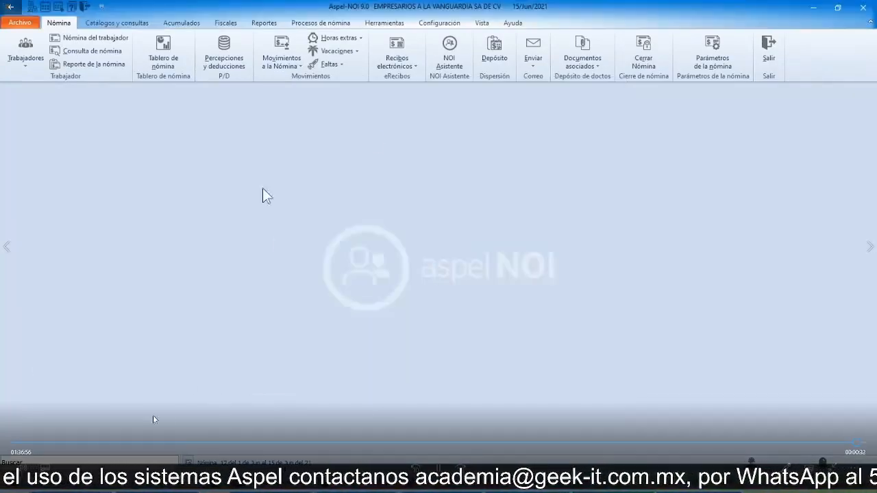